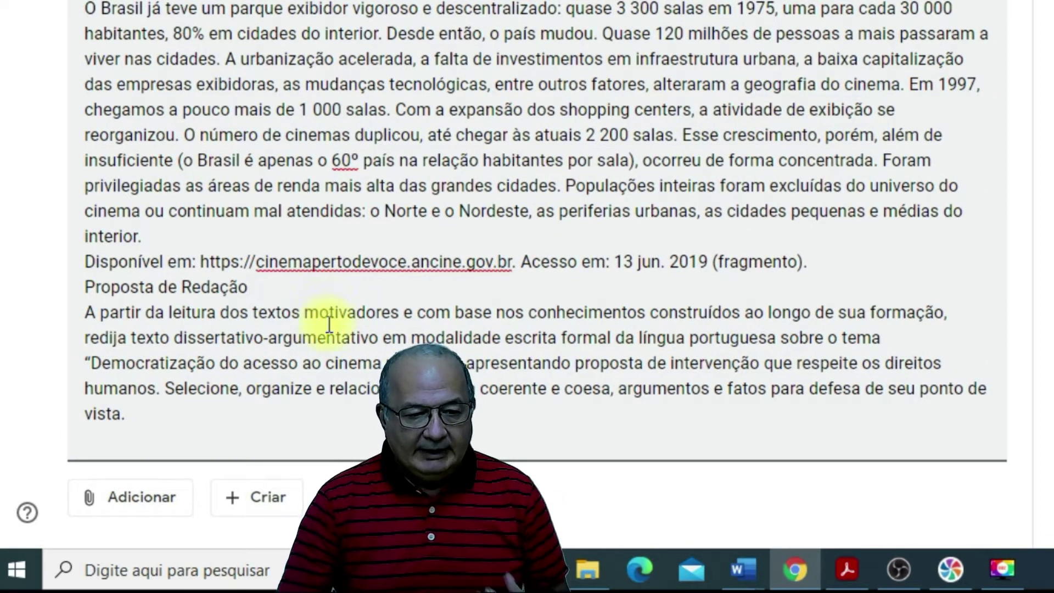
- Create a Google Docs document as an attachment to the assignment and enter the text "Use este espaço para sua redação."
left_click(269, 500)
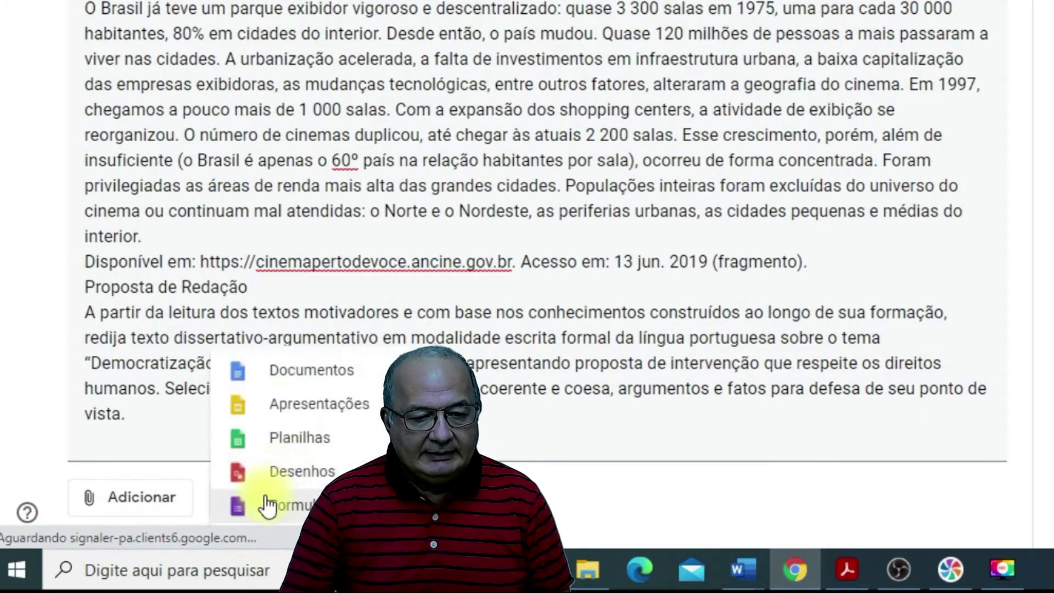
left_click(294, 382)
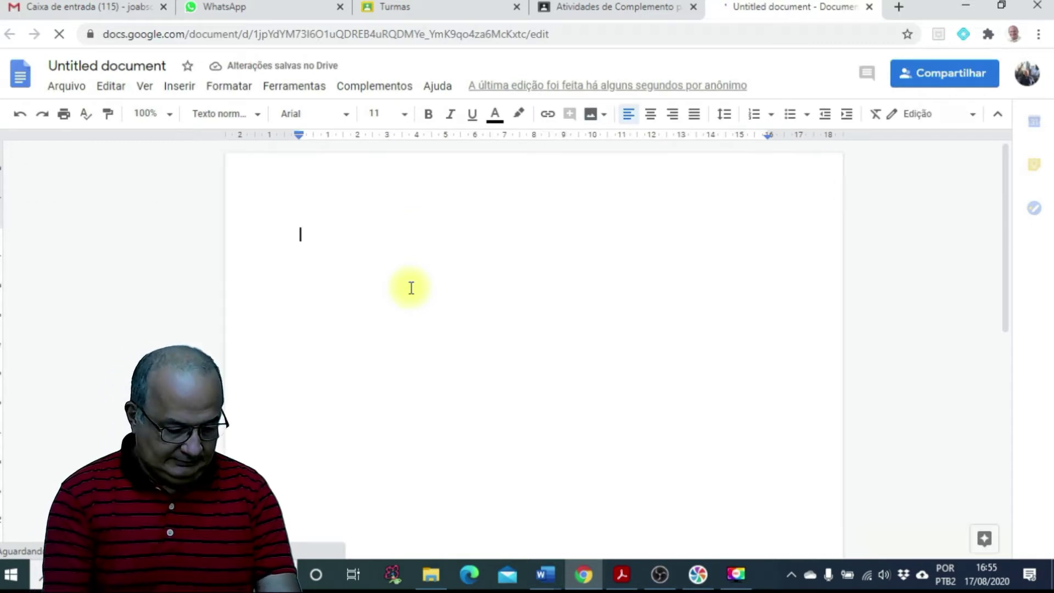
type("Use este espaço para sua redação")
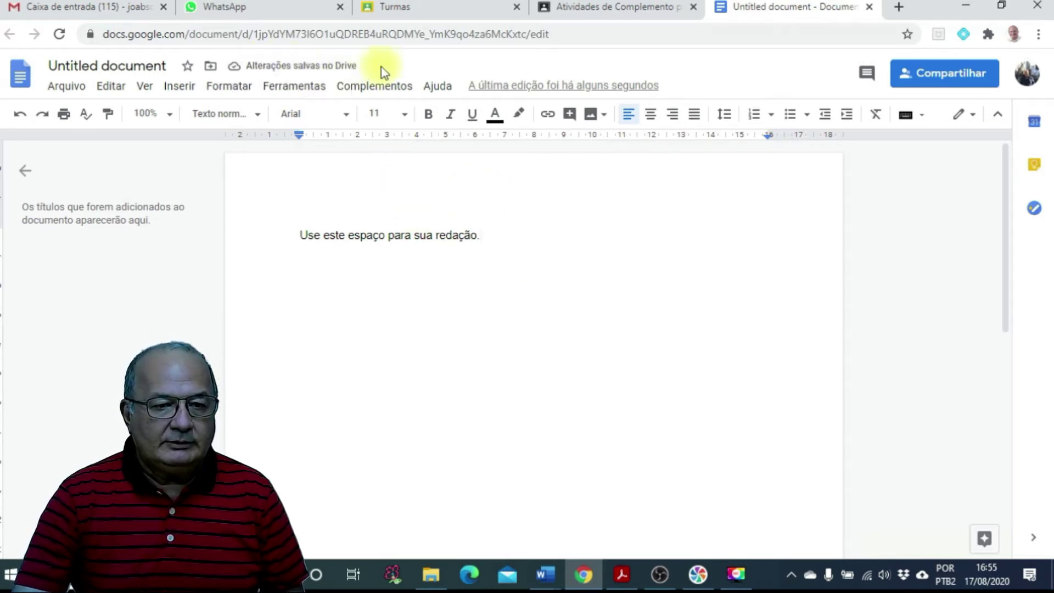
- Rename the untitled document to "Redação" and close it to return to the assignment
left_click(149, 65)
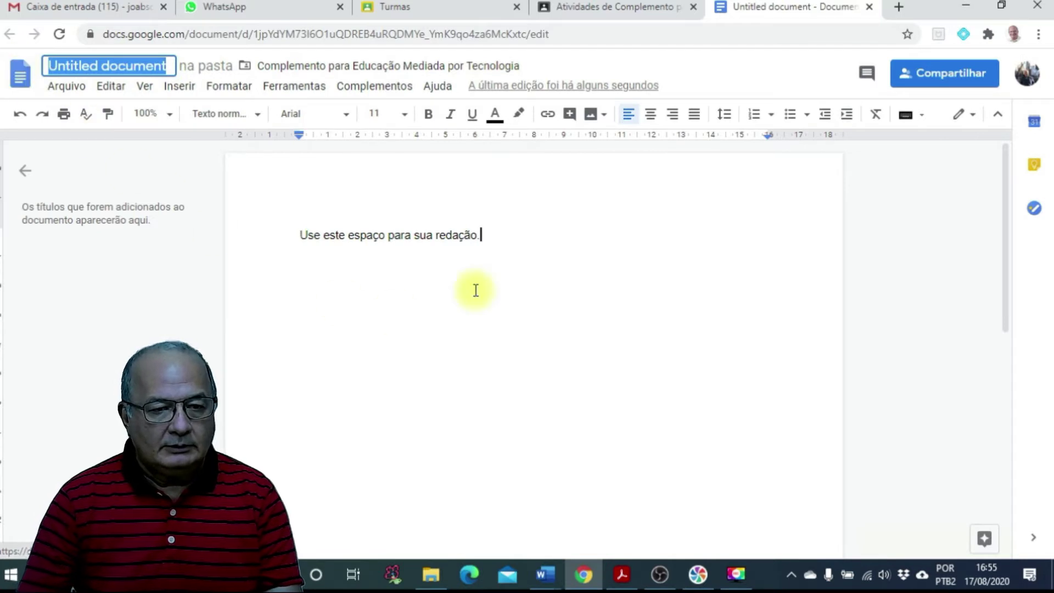
type("Red")
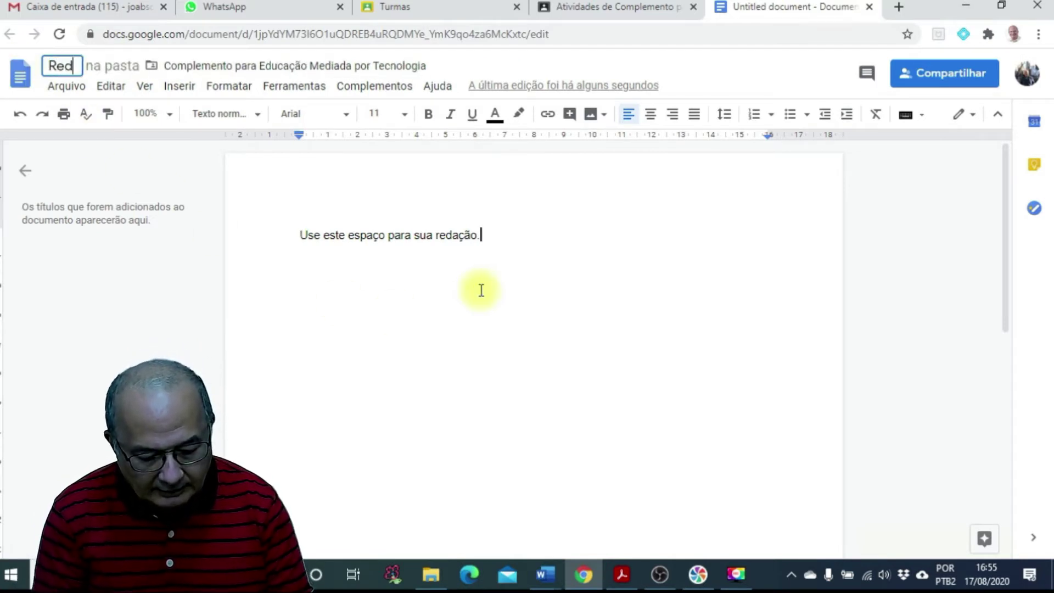
type("ação")
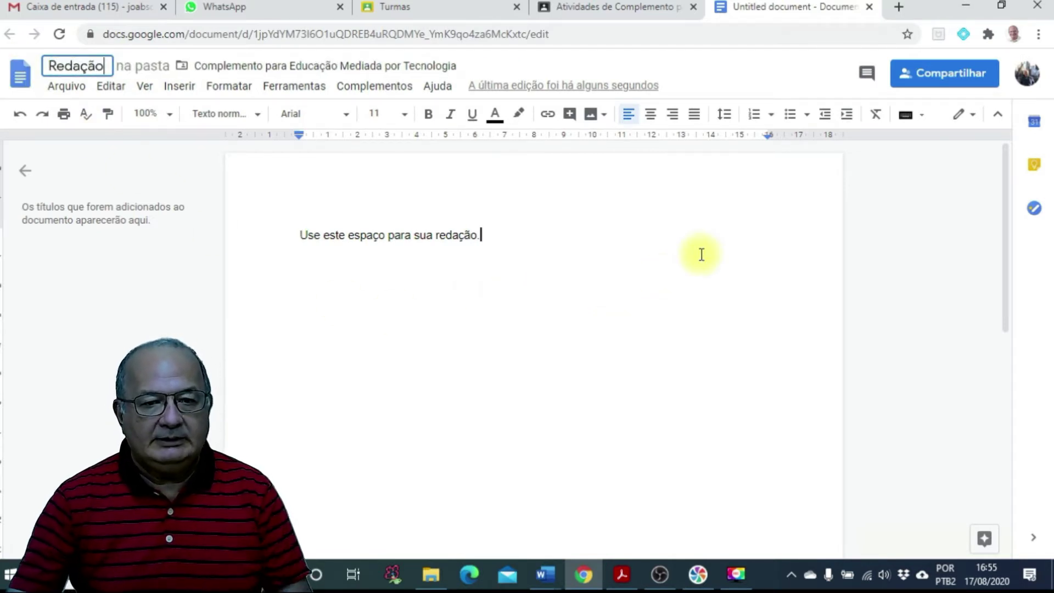
key("Return")
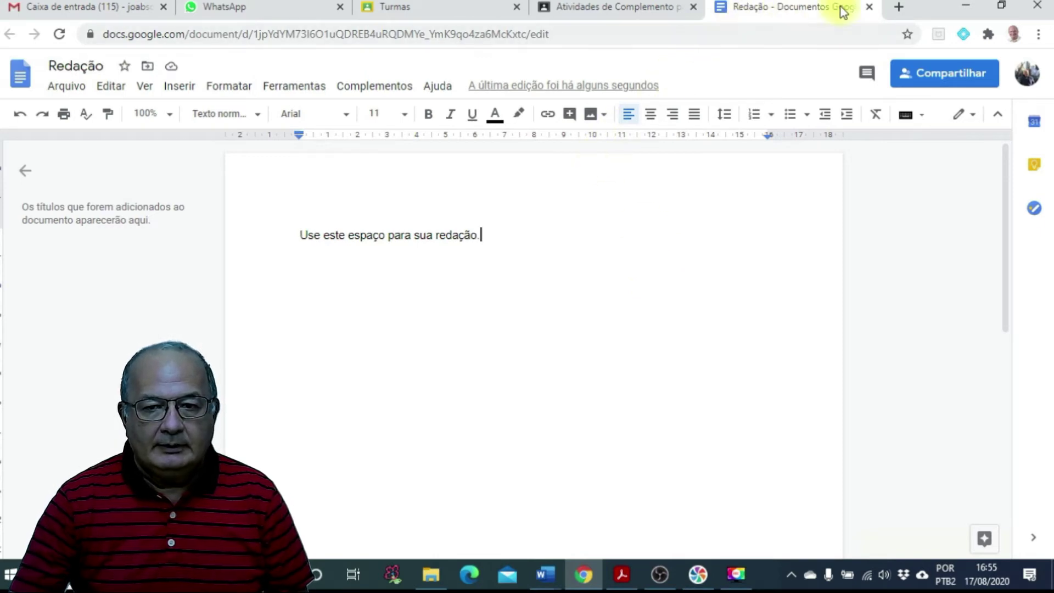
left_click(868, 7)
- Set the attached document's student access to "Fazer uma cópia para cada aluno"
scroll(288, 445, "down", 1)
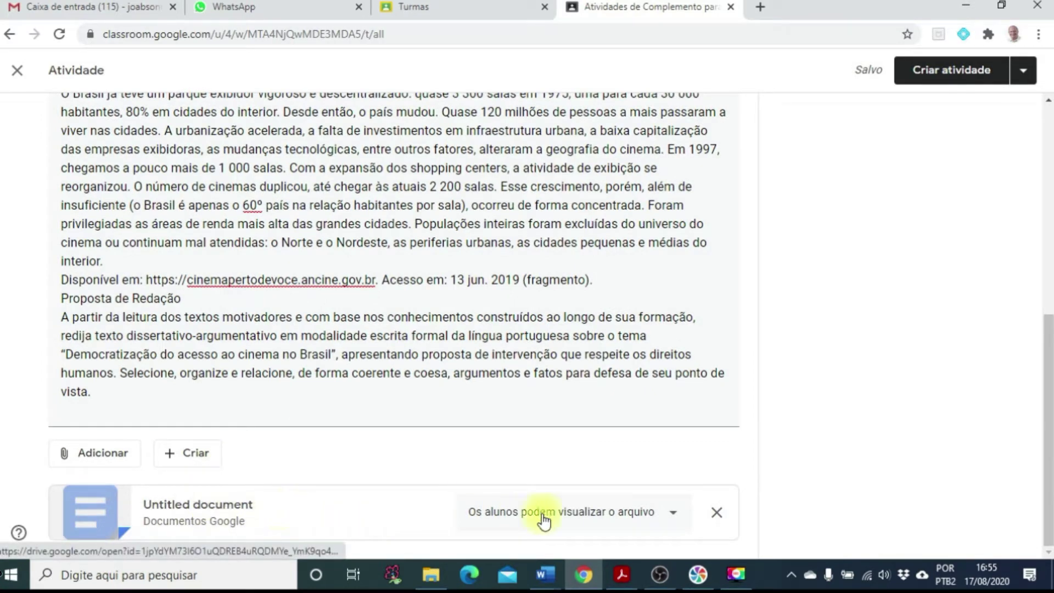
left_click(655, 519)
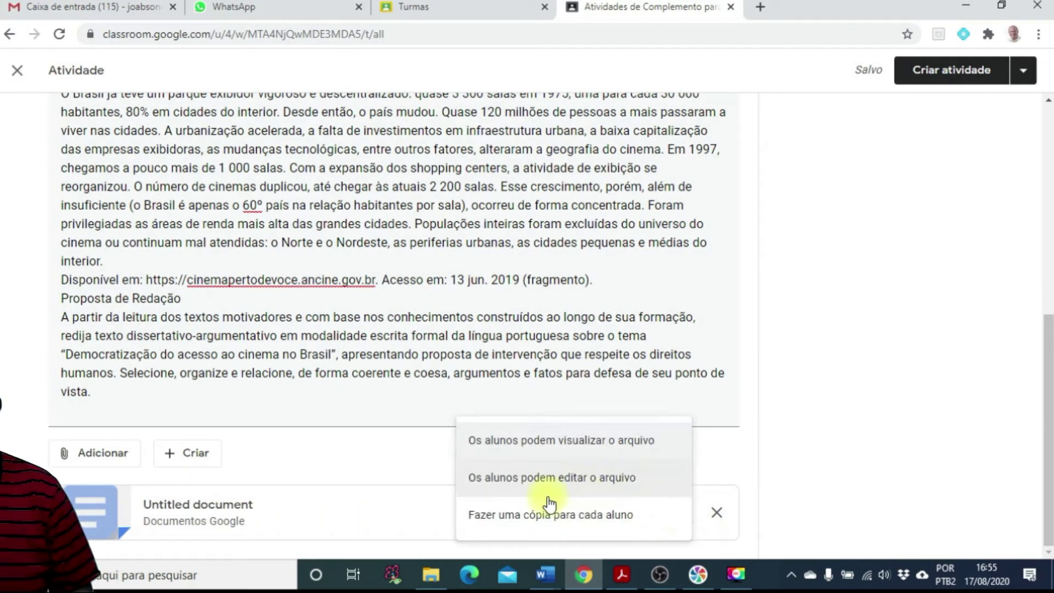
left_click(553, 516)
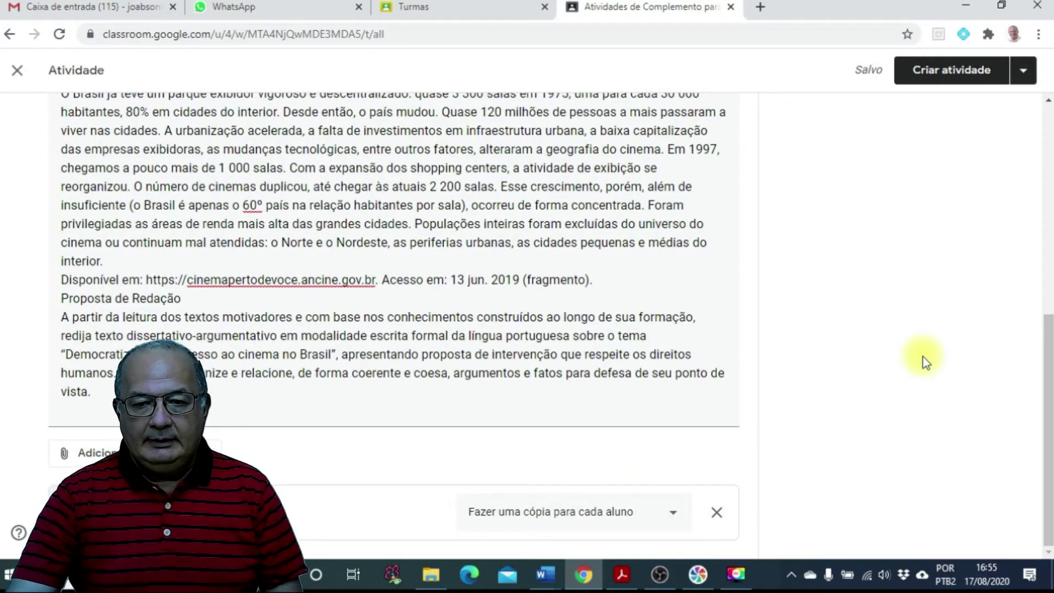
- Create a new rubric for the Redação assignment
scroll(924, 360, "up", 5)
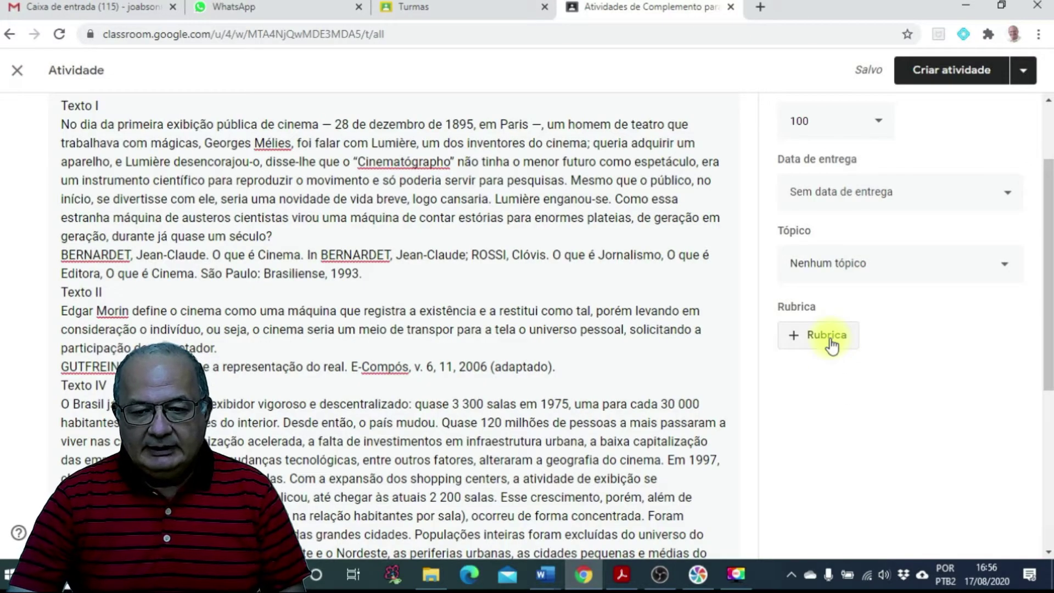
left_click(832, 346)
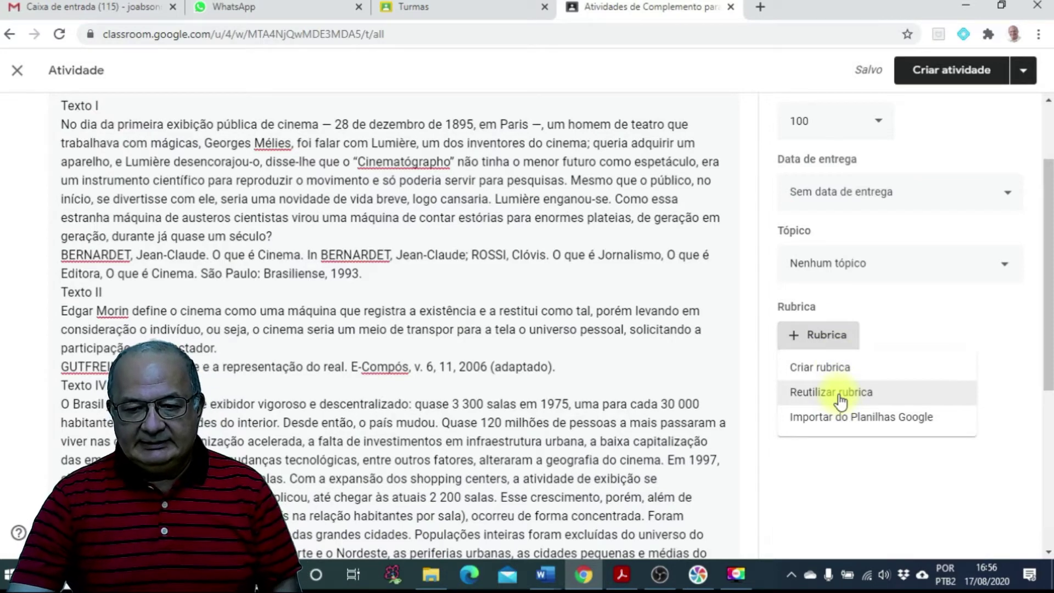
left_click(837, 376)
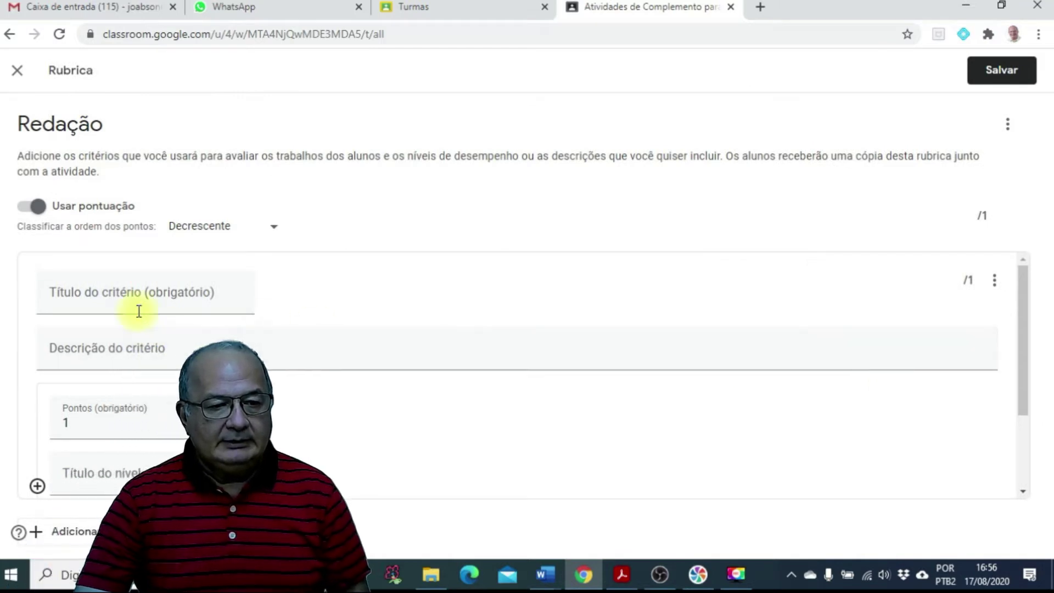
scroll(447, 310, "down", 3)
scroll(447, 310, "up", 3)
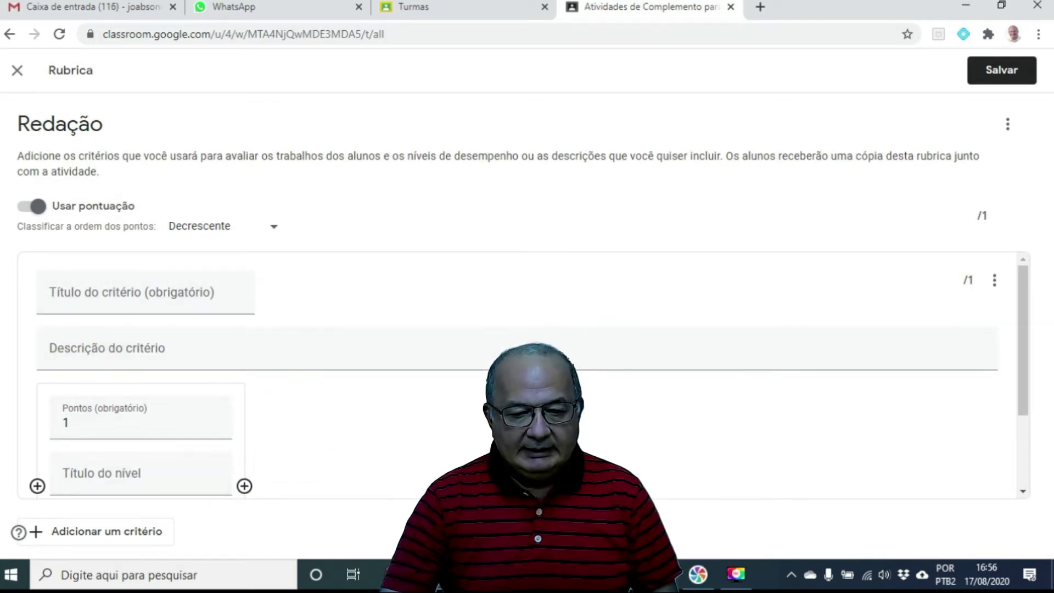
- Copy the heading "Domínio da escrita formal em língua portuguesa" from Rubricas Enem.pdf in Acrobat Reader into the rubric's criterion title in Chrome
key("alt+Tab")
scroll(504, 330, "up", 6)
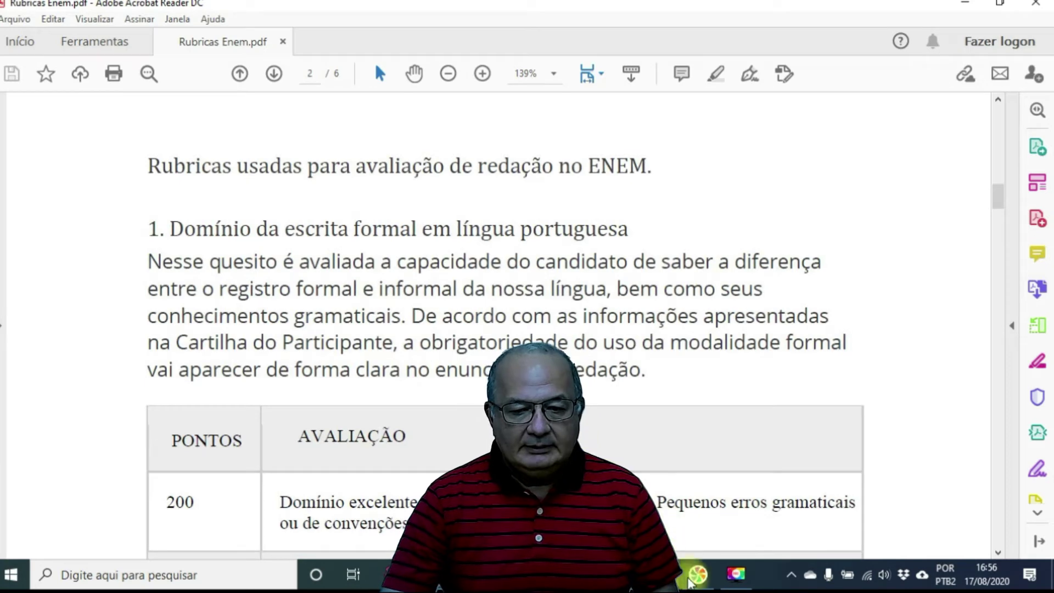
left_click(585, 574)
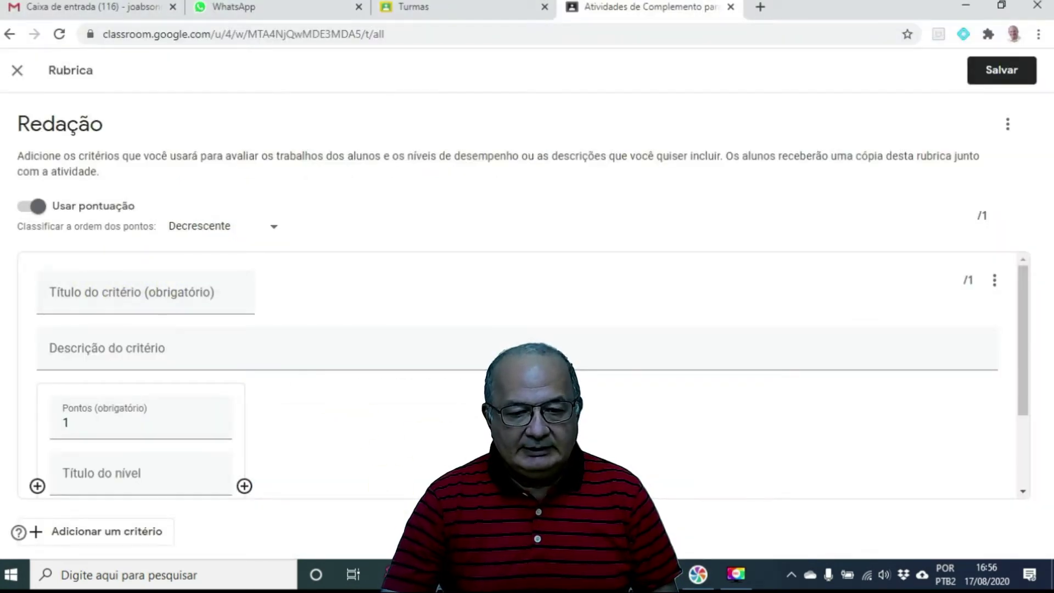
key("alt+Tab")
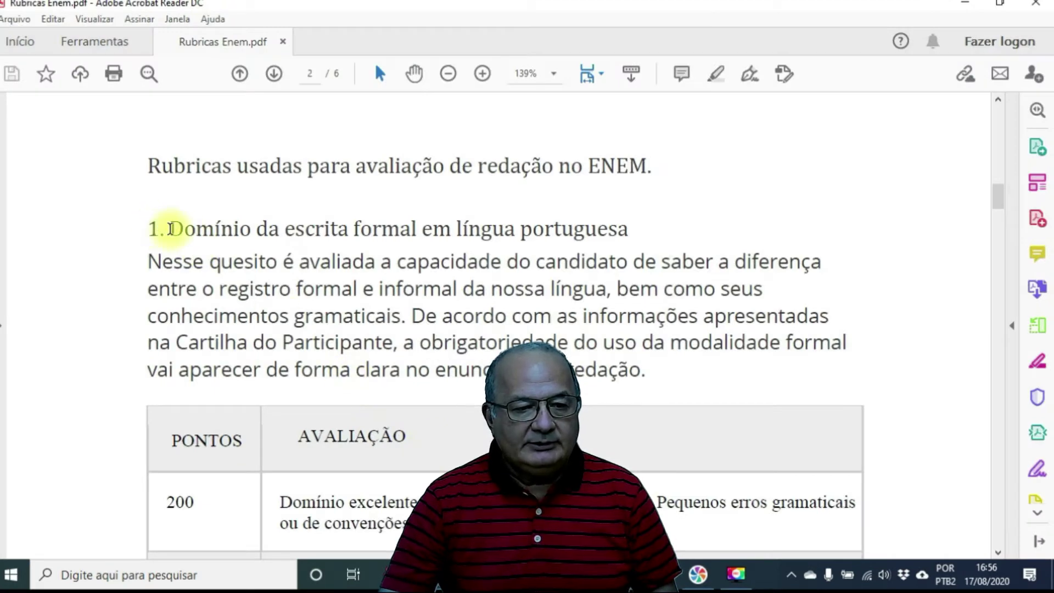
left_click_drag(181, 230, 283, 233)
left_click(268, 224)
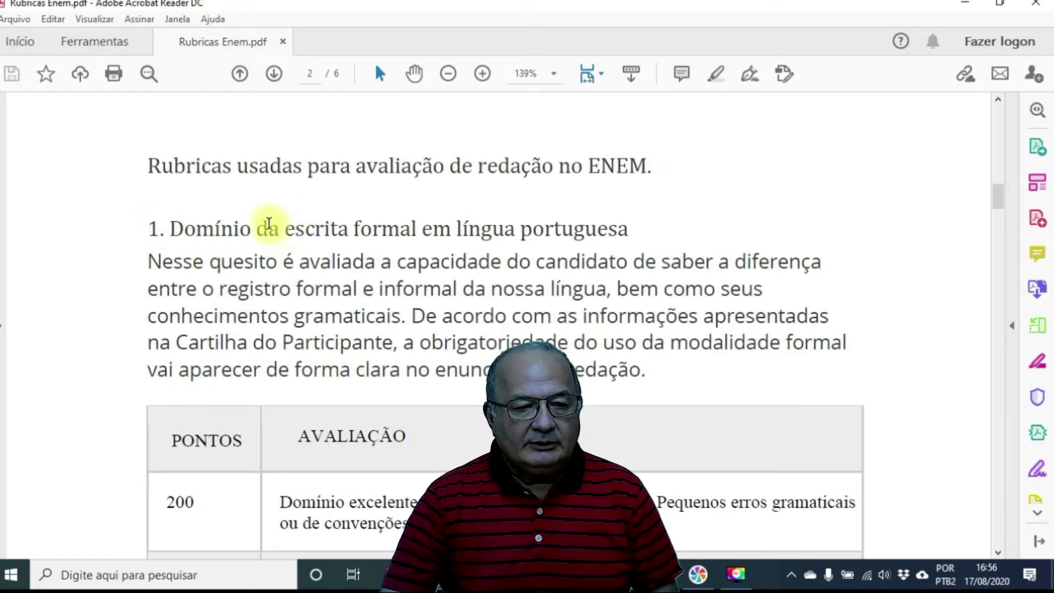
left_click_drag(174, 225, 627, 231)
key("ctrl+c")
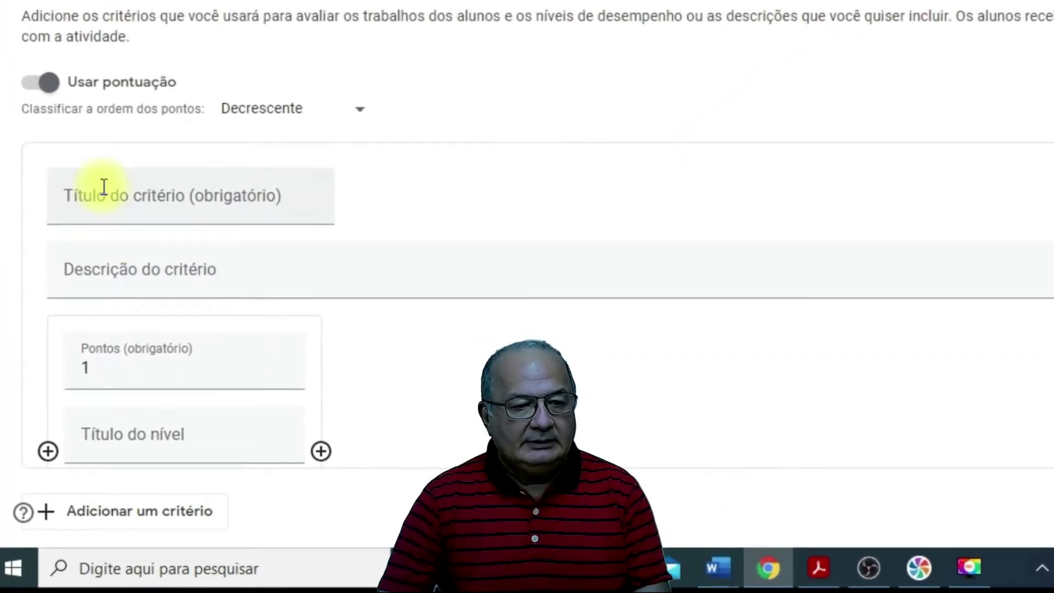
left_click(85, 263)
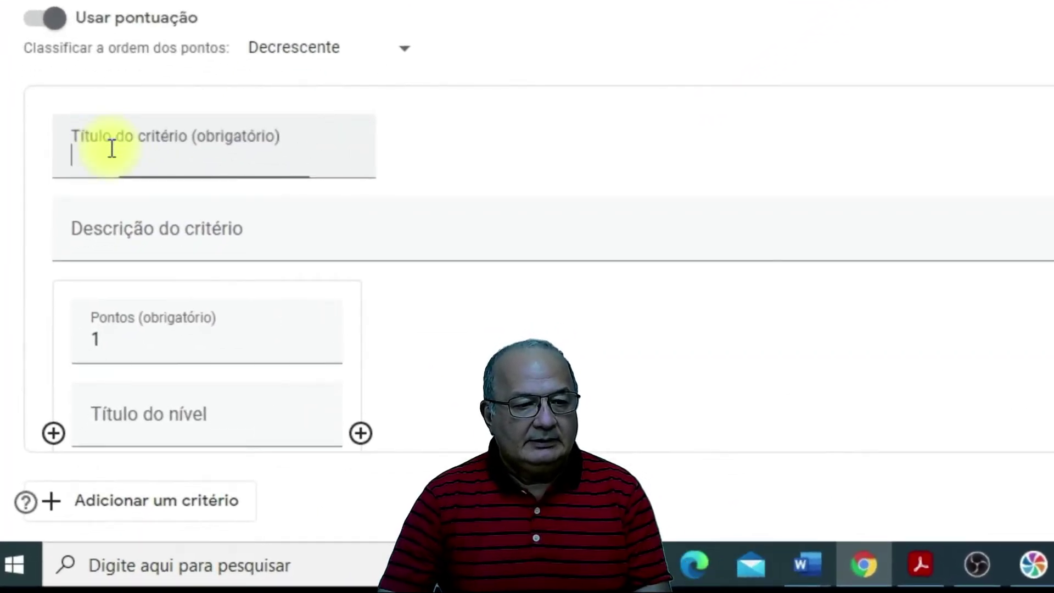
key("ctrl+v")
- Copy the paragraph beginning "Nesse quesito é avaliada a capacidade do candidato" from the PDF into the rubric's criterion description
left_click(134, 257)
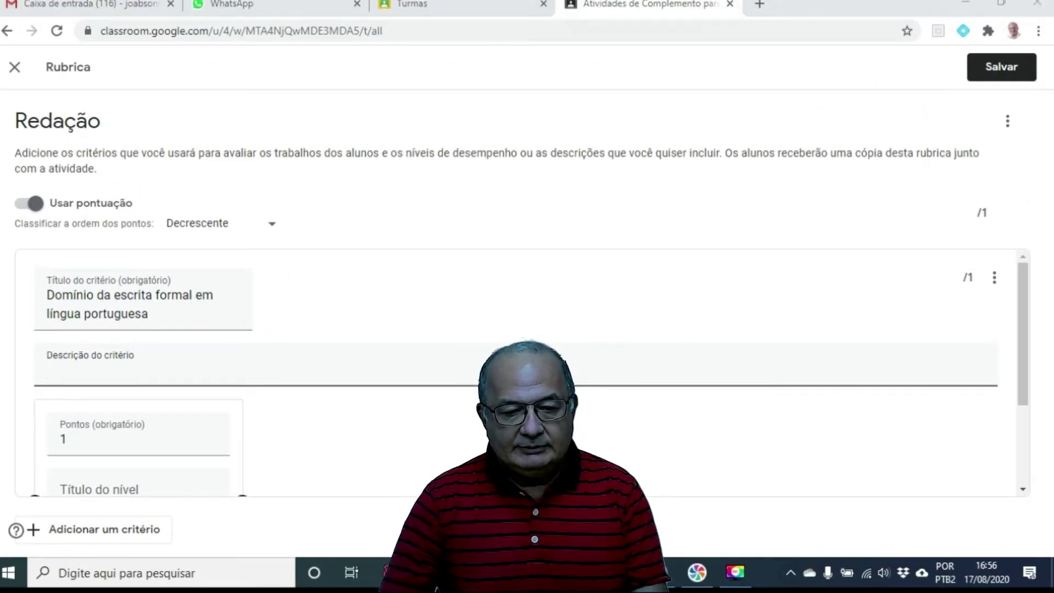
left_click(545, 572)
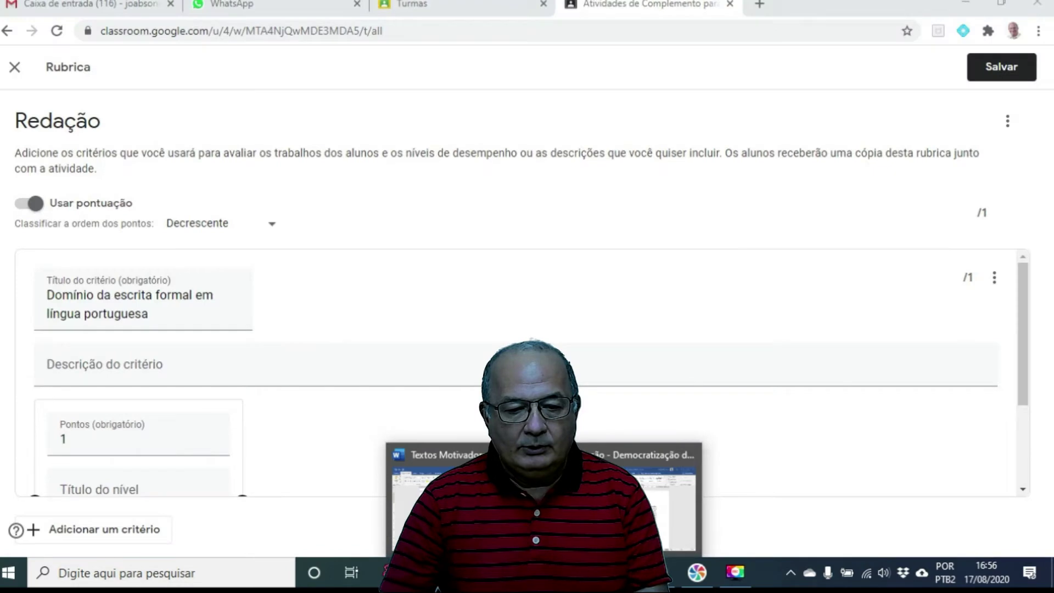
left_click(584, 572)
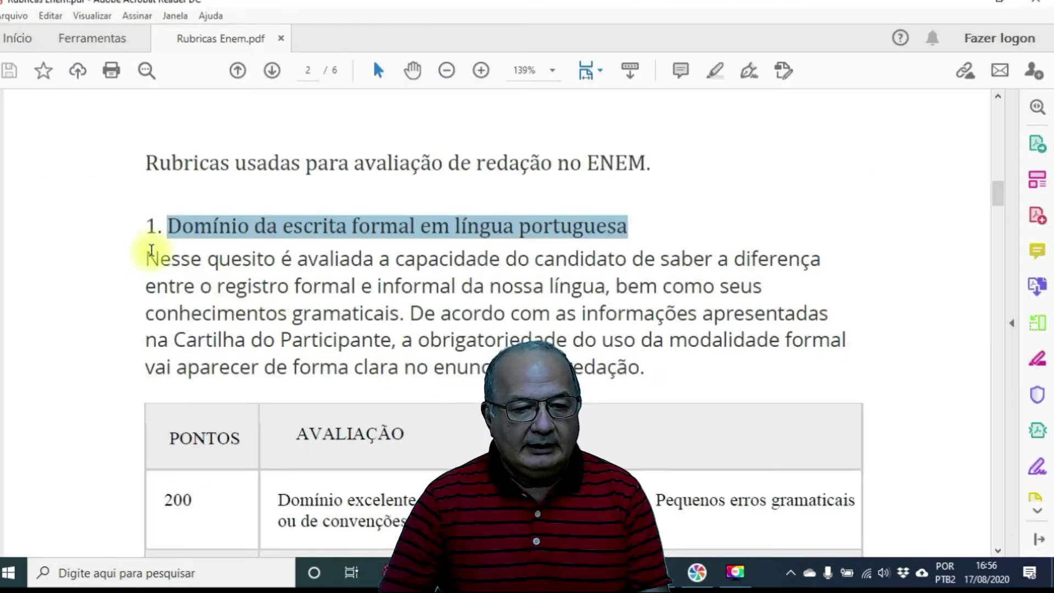
mouse_move(147, 254)
left_mouse_down()
mouse_move(266, 294)
mouse_move(353, 308)
mouse_move(394, 339)
mouse_move(666, 369)
mouse_move(641, 377)
left_mouse_up()
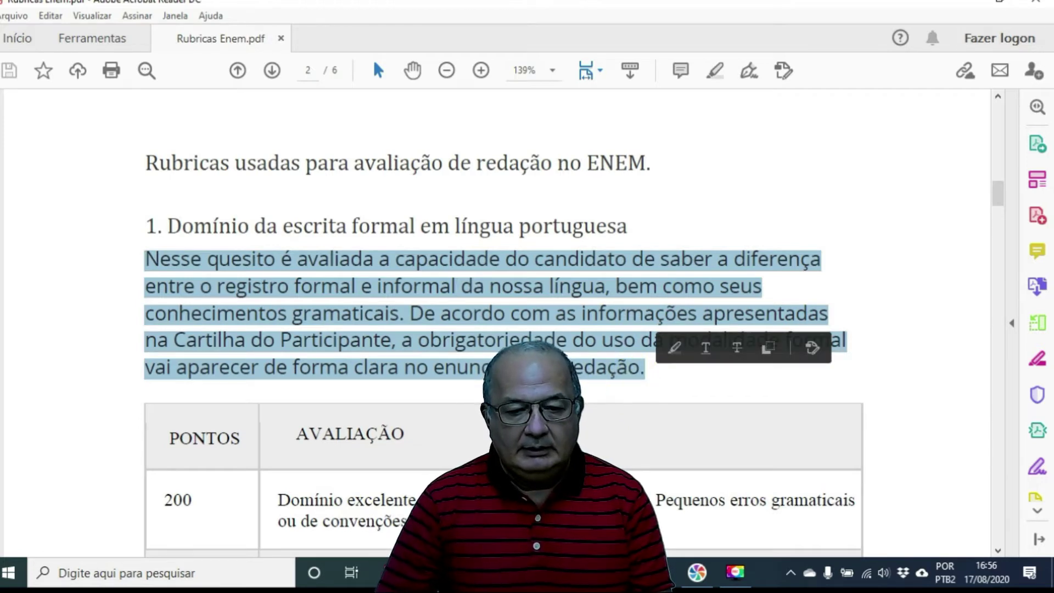
left_click(472, 572)
type("Nesse quesito é avaliada a capacidade do candidato de saber a diferença entre o registro formal e informal da nossa língua, bem como seus conhecimentos gramaticais. De acordo com as informações apresentadas na Cartilha do Participante, a obrigatoriedade do uso da modalidade formal vai aparecer de forma explícita no enunciado da redação.")
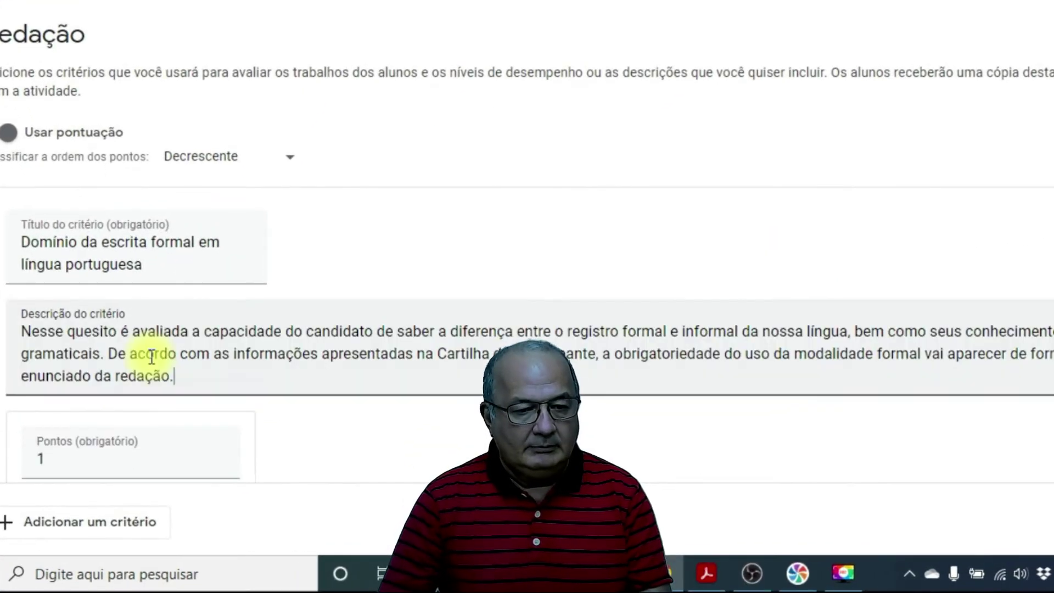
- Set the criterion's first level to 200 points and title it "Excelente"
left_click(119, 462)
scroll(118, 434, "down", 3)
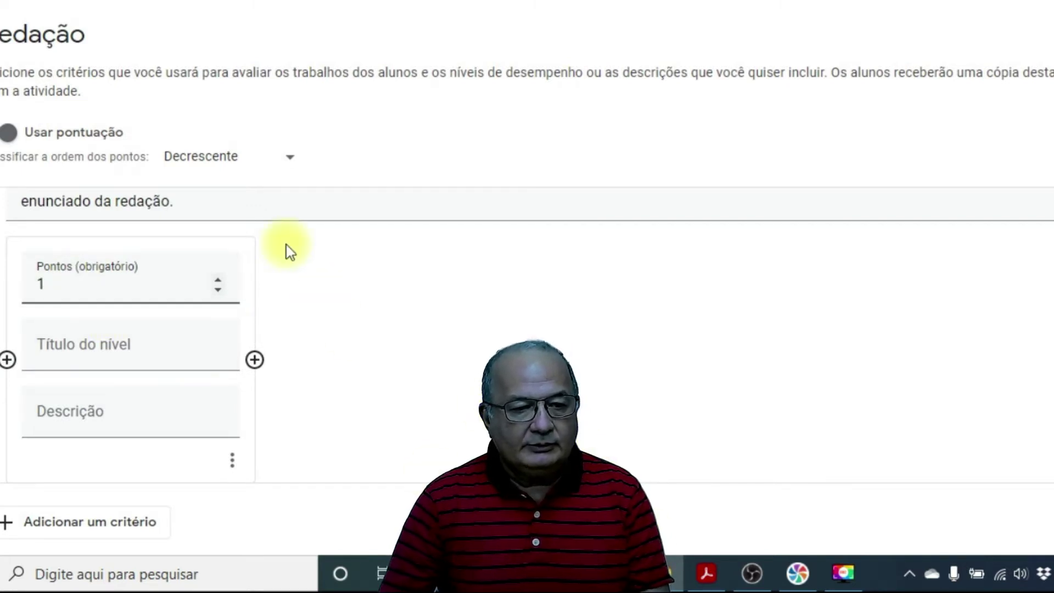
scroll(252, 220, "up", 2)
left_click(112, 378)
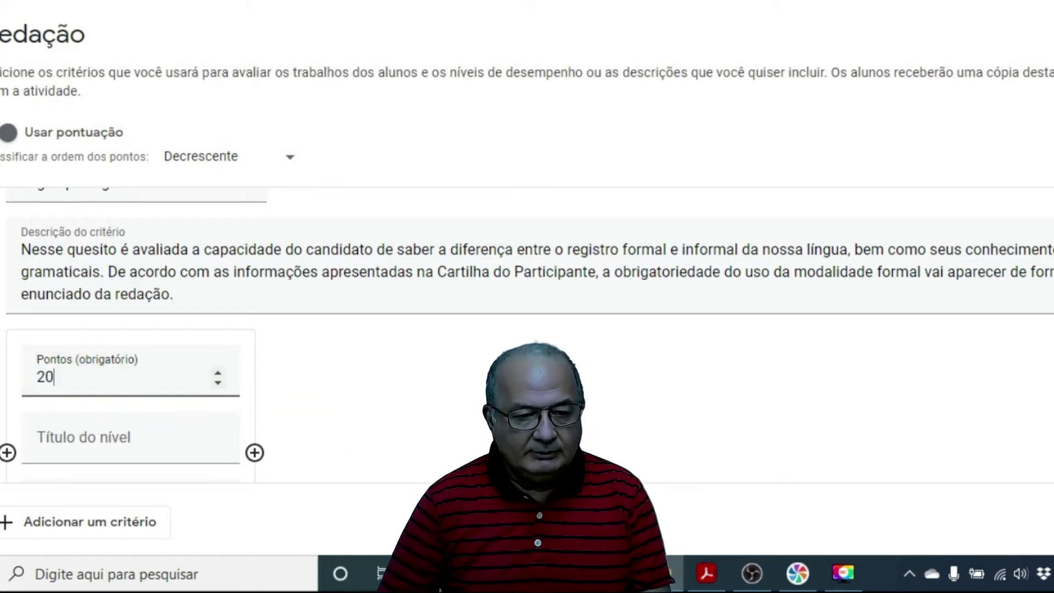
scroll(99, 451, "down", 2)
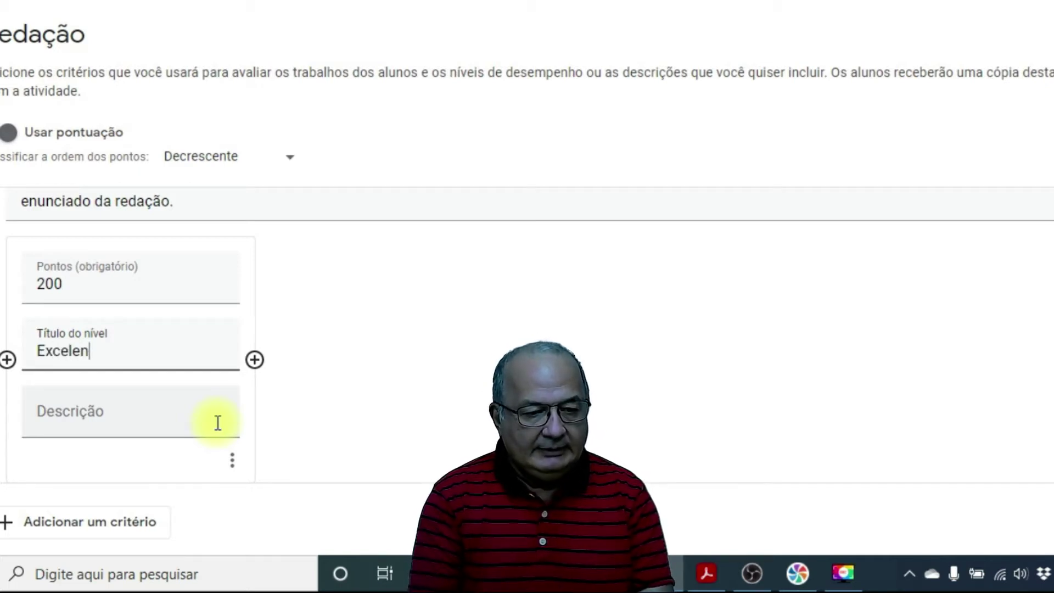
- Fill the Excelente level's description with the 200-point evaluation text copied from the table in Rubricas Enem.pdf
left_click(85, 398)
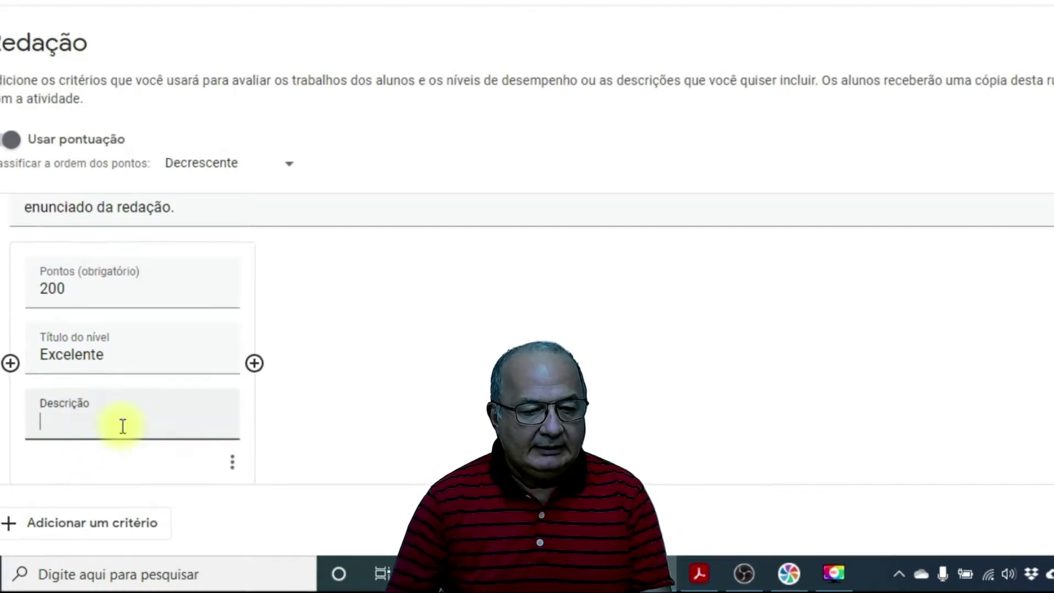
key("alt+Tab")
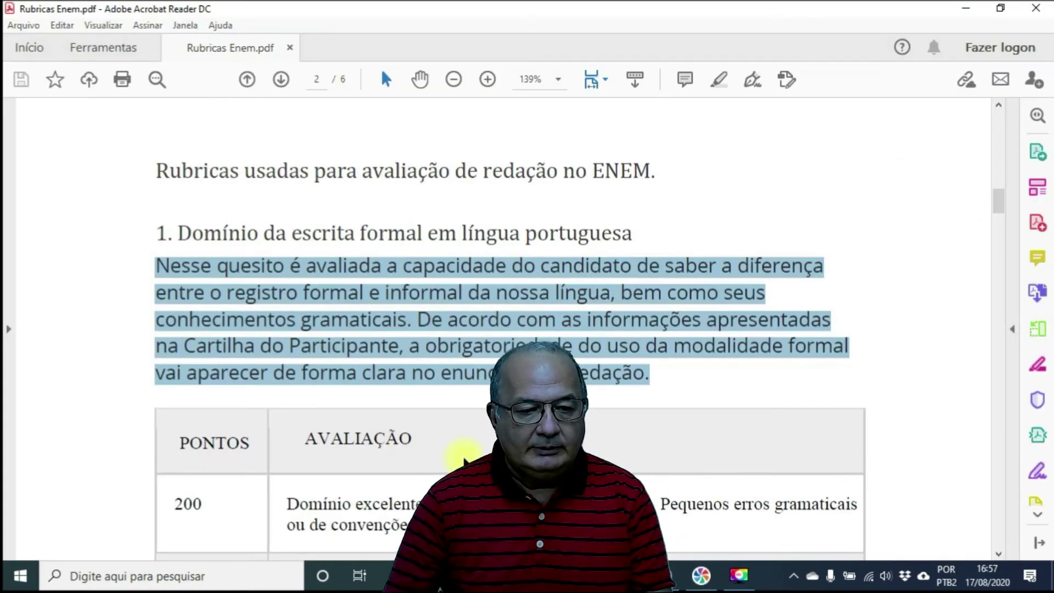
scroll(465, 460, "down", 3)
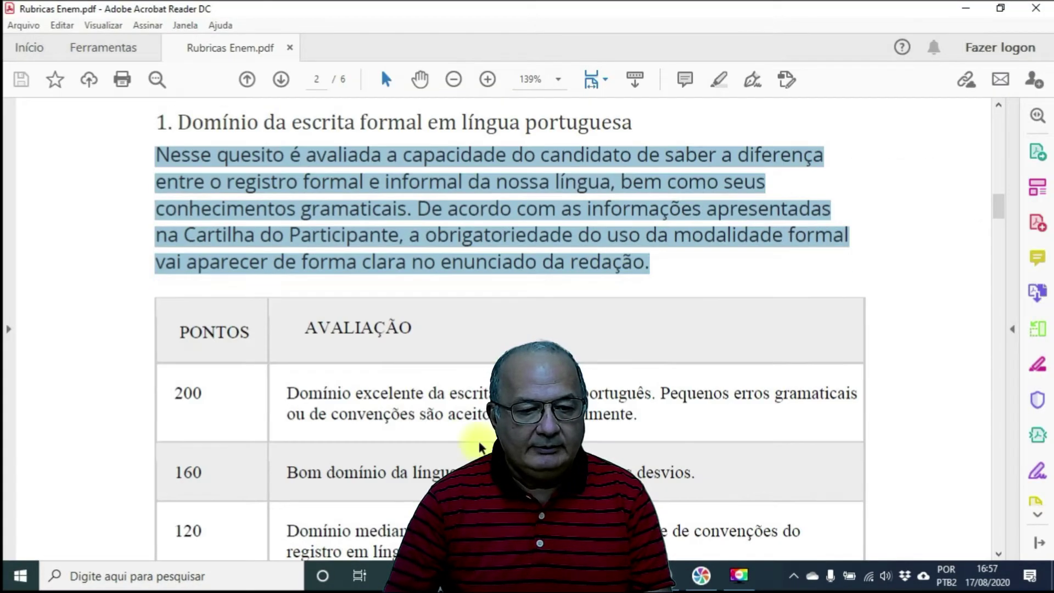
left_click_drag(286, 392, 485, 418)
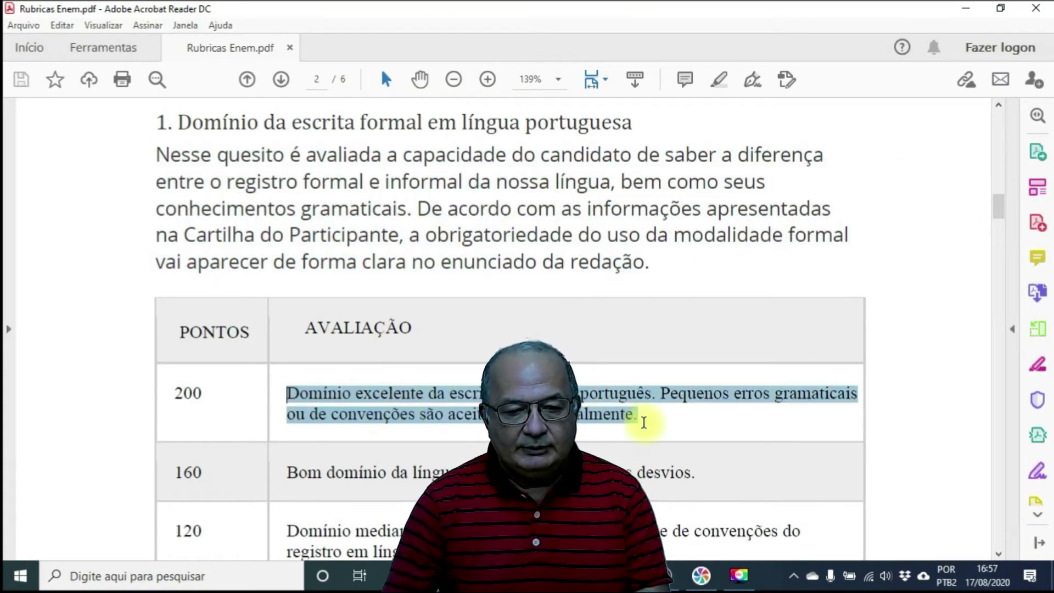
left_click_drag(644, 423, 646, 428)
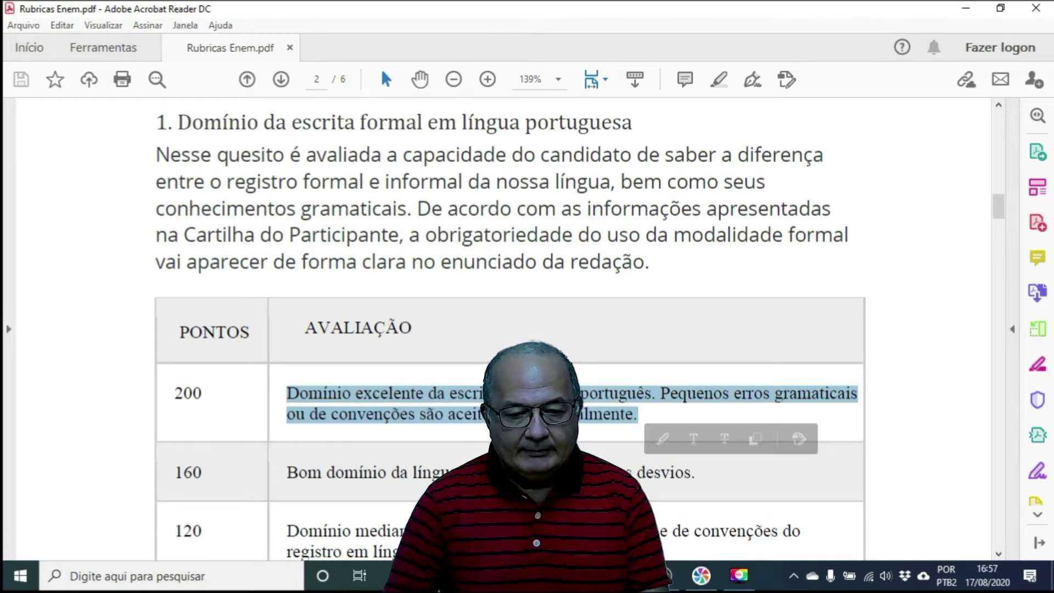
key("alt+Tab")
type("Domínio excelente da escrita formal em português. Pequenos erros gramaticais ou de convenções são aceitos excepcionalmente.")
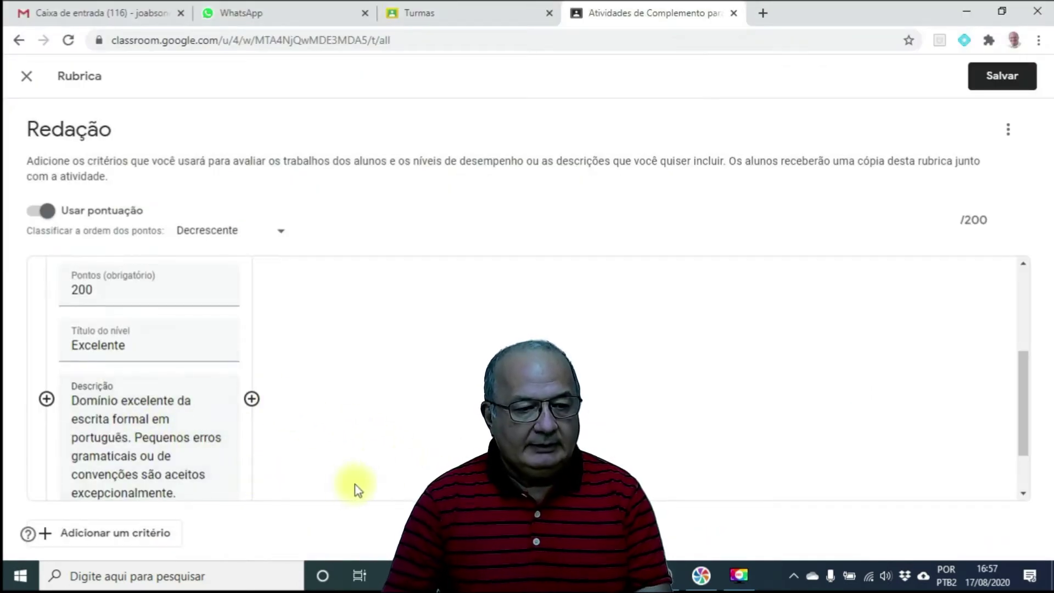
scroll(333, 458, "up", 2)
scroll(333, 456, "down", 2)
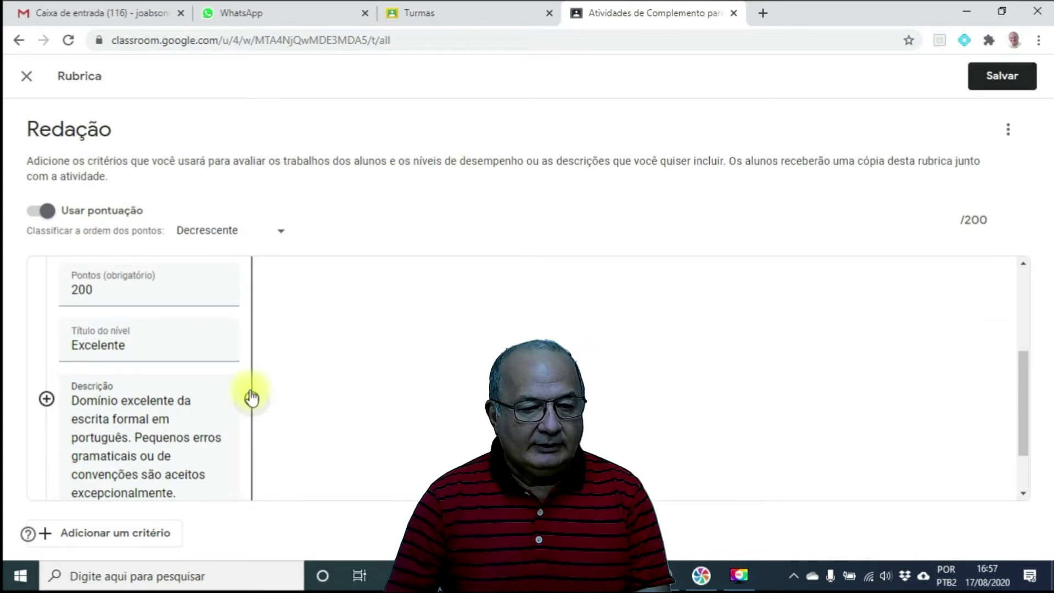
- Add a 160-point level titled "Bom", with its description copied from the 160-point row in Rubricas Enem.pdf
left_click(46, 399)
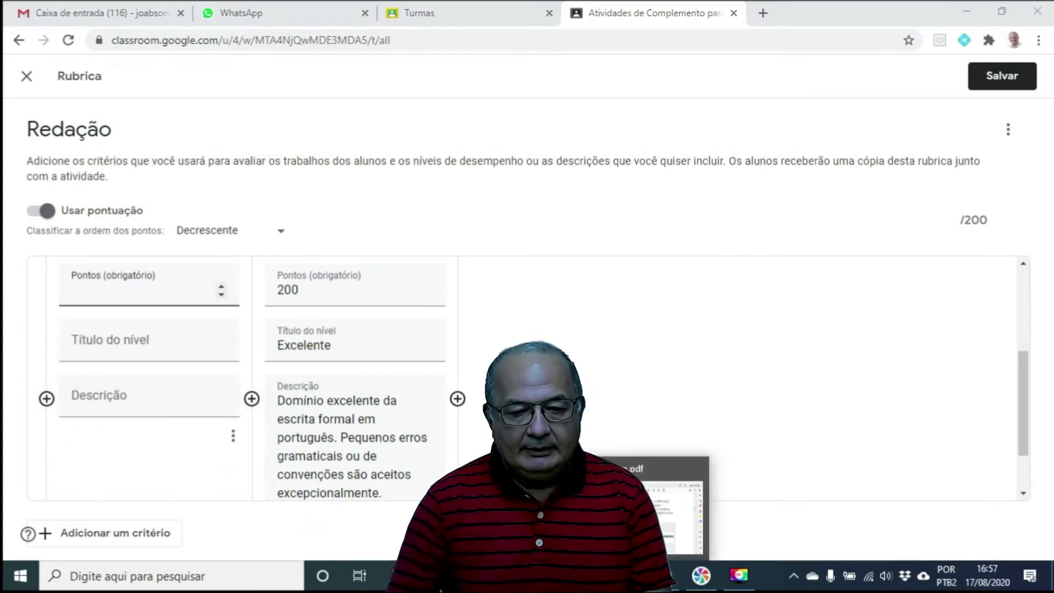
left_click(625, 576)
left_click_drag(287, 472, 460, 471)
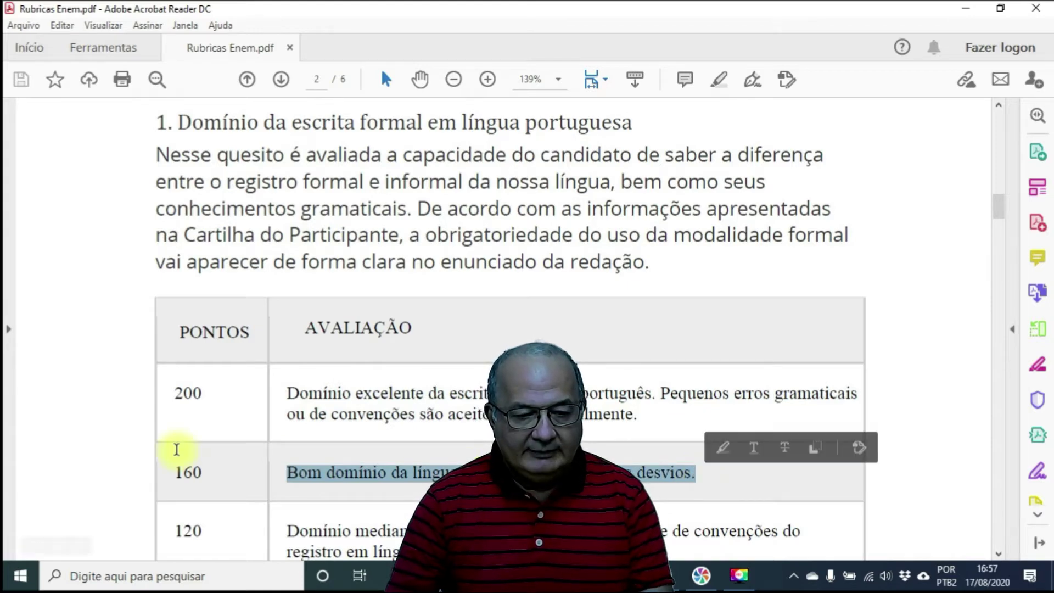
left_click(587, 576)
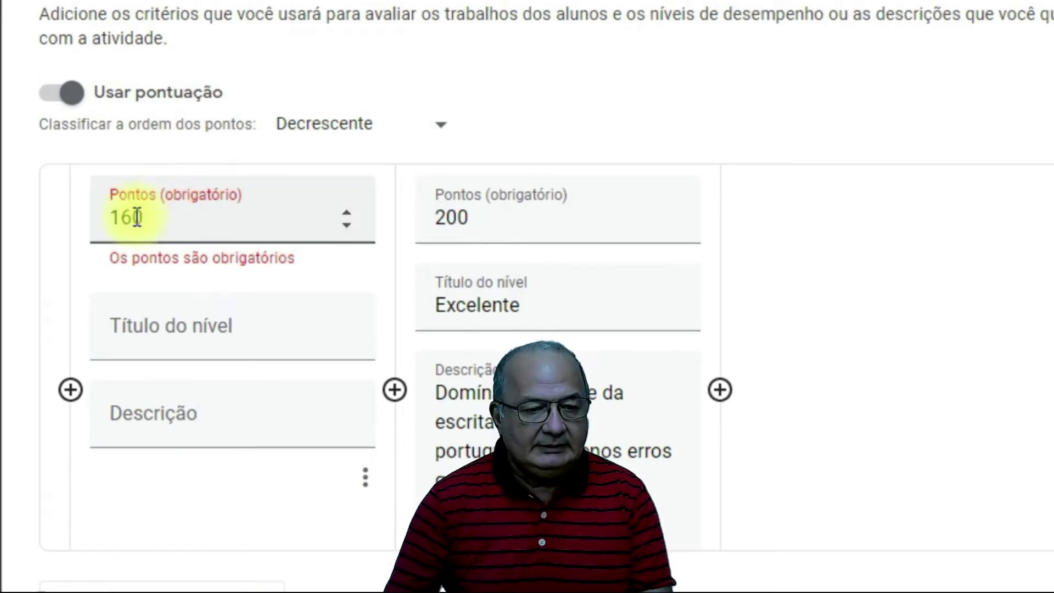
left_click(194, 339)
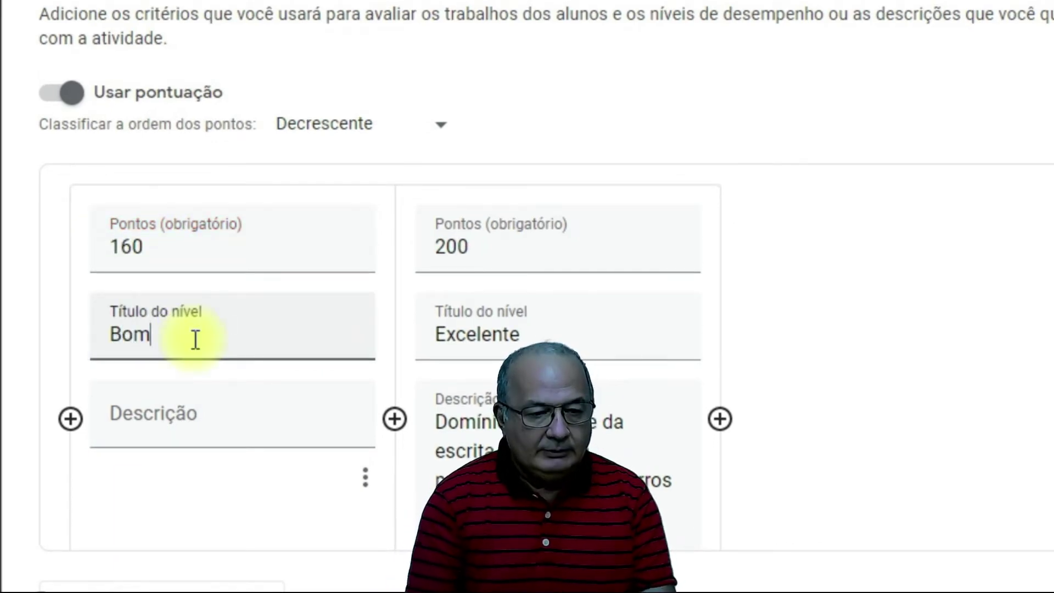
left_click(193, 421)
type("Bom domínio da língua portuguesa com poucos desvios.")
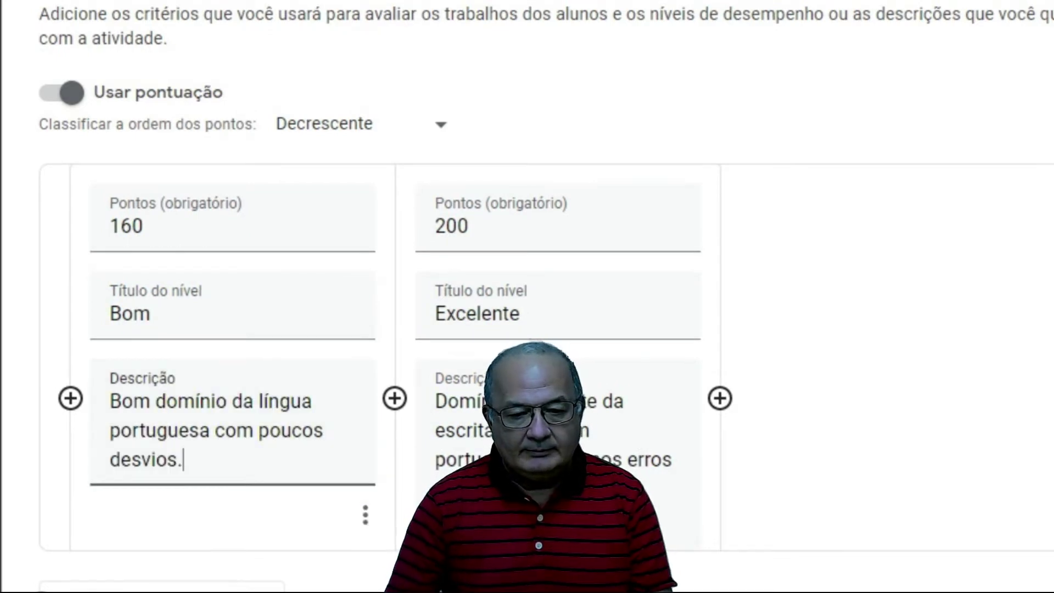
- Copy the 120-point evaluation text from the table in Rubricas Enem.pdf in Acrobat Reader
key("alt+Tab")
scroll(849, 562, "down", 2)
left_click_drag(439, 476, 814, 543)
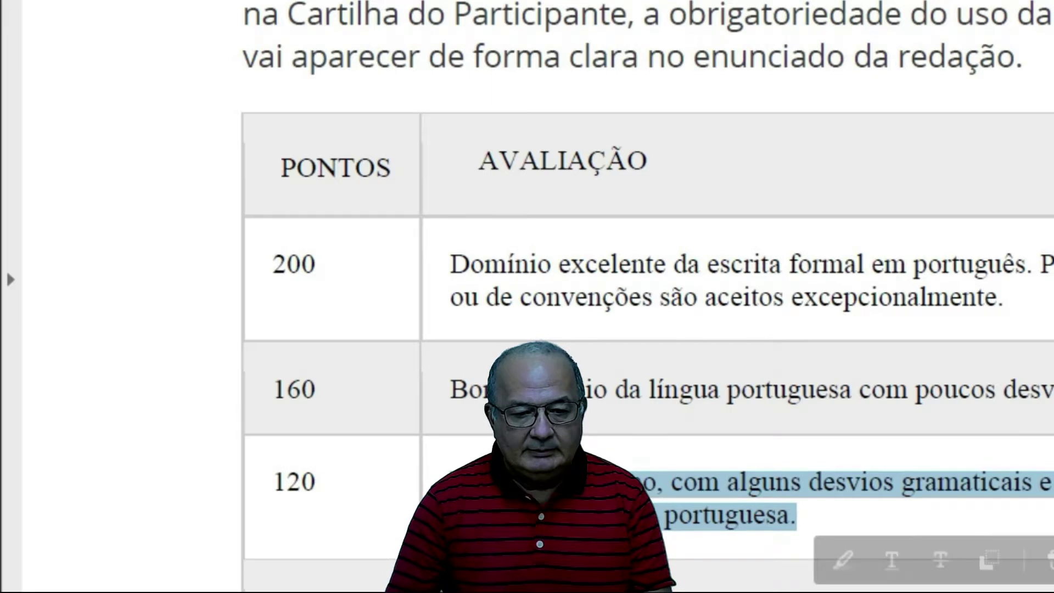
- Back in Chrome, add a 120-point level titled "Mediano" before the Bom level and paste the copied text as its description
key("alt+Tab")
scroll(302, 494, "down", 2)
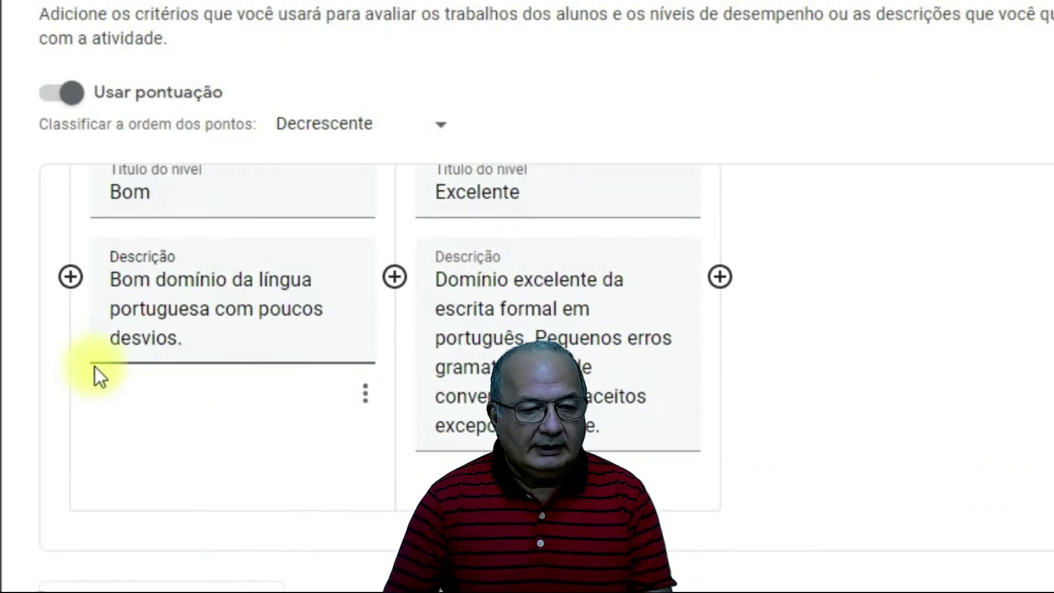
scroll(89, 372, "up", 2)
left_click(70, 397)
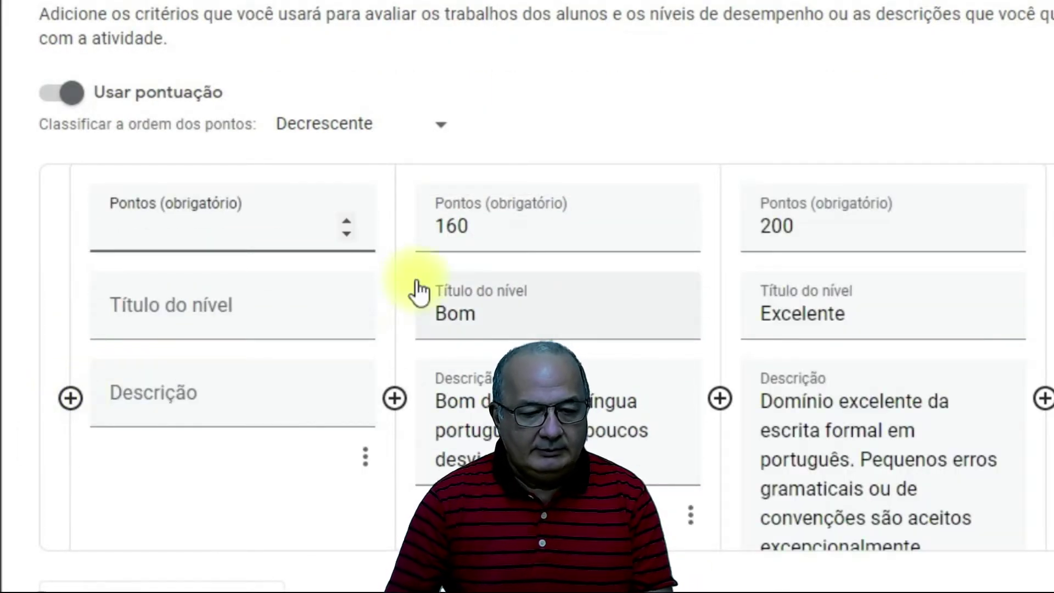
left_click(200, 305)
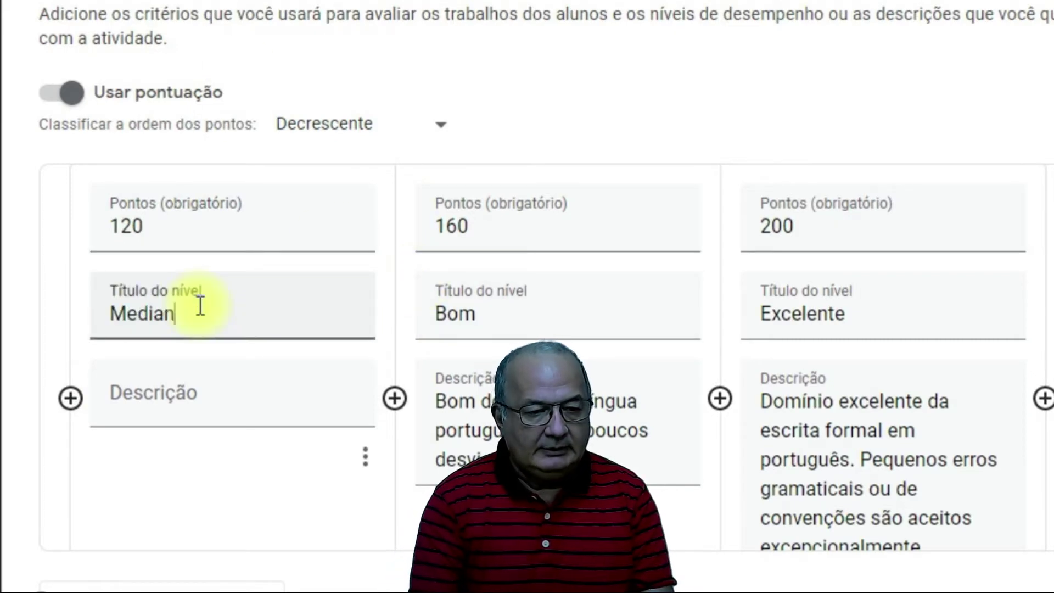
left_click(190, 410)
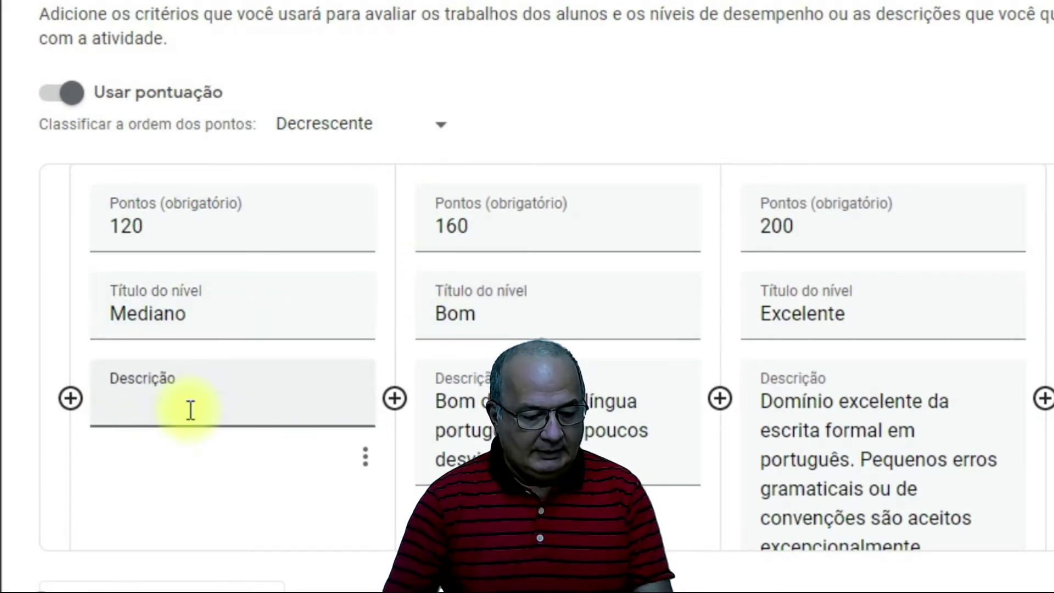
type("Domínio mediano, com alguns desvios gramaticais e de convenções do registro em língua portuguesa.")
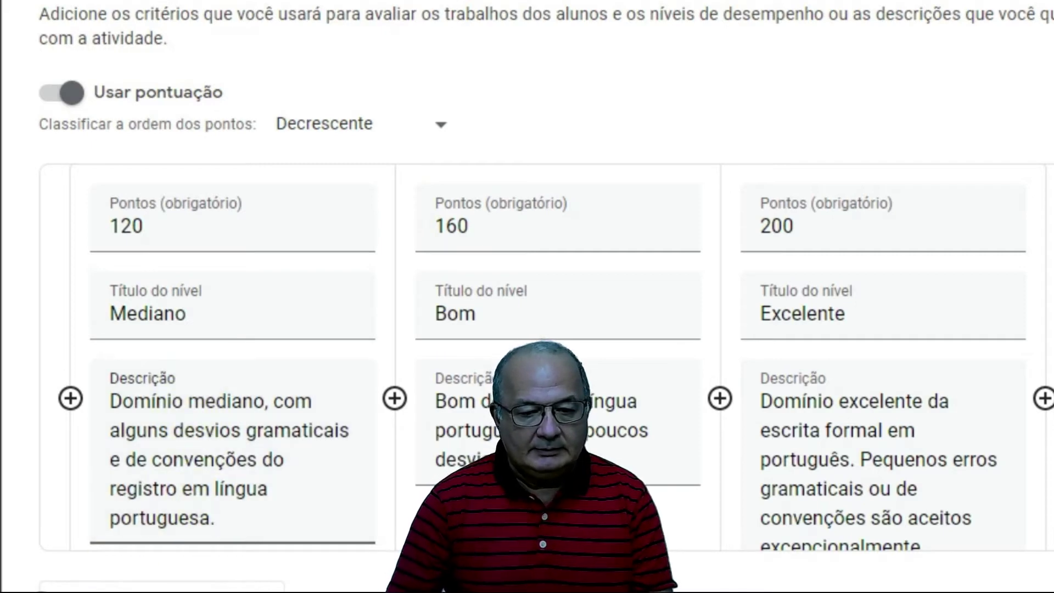
- Copy the 80-point evaluation text, "Domínio insuficiente da língua portuguesa, com muitos desvios.", from the PDF in Acrobat Reader
key("alt+Tab")
scroll(726, 496, "down", 3)
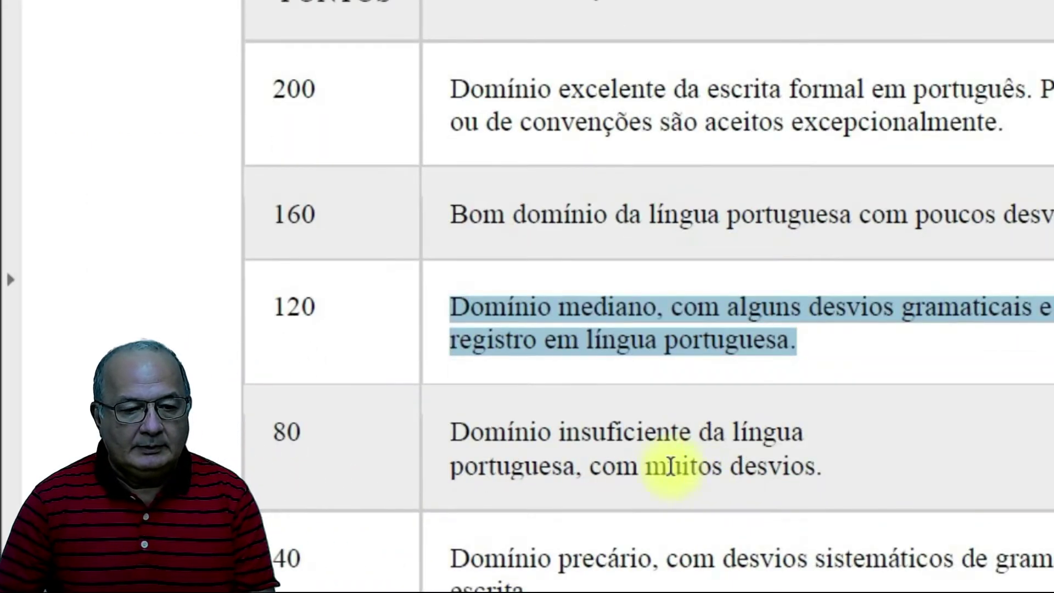
left_click_drag(449, 432, 834, 475)
key("ctrl+c")
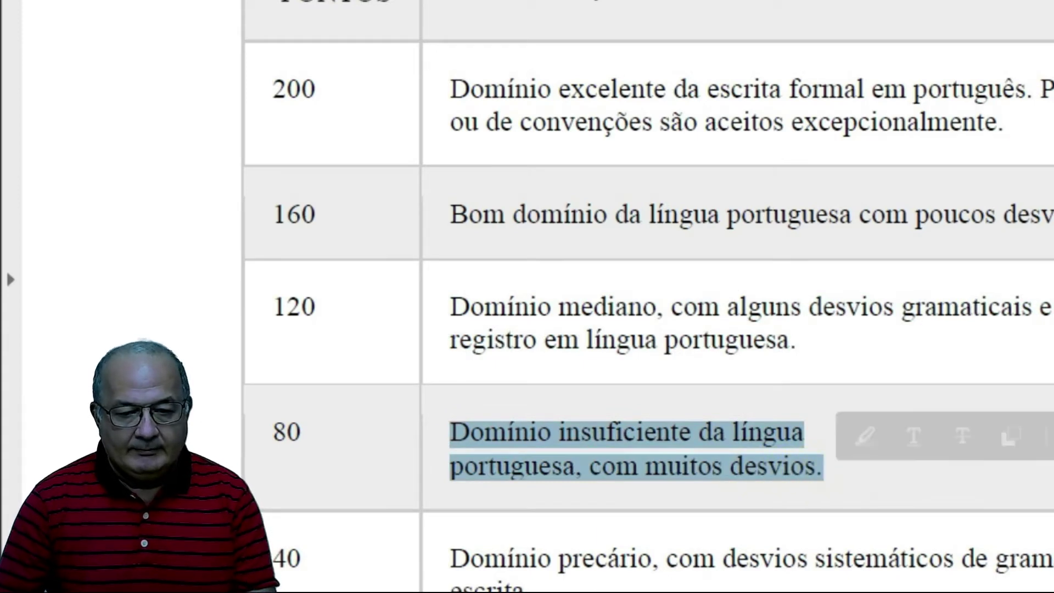
- Back in Chrome, add an 80-point level titled "Insuficiente" before the Mediano level and paste the copied text as its description
key("alt+Tab")
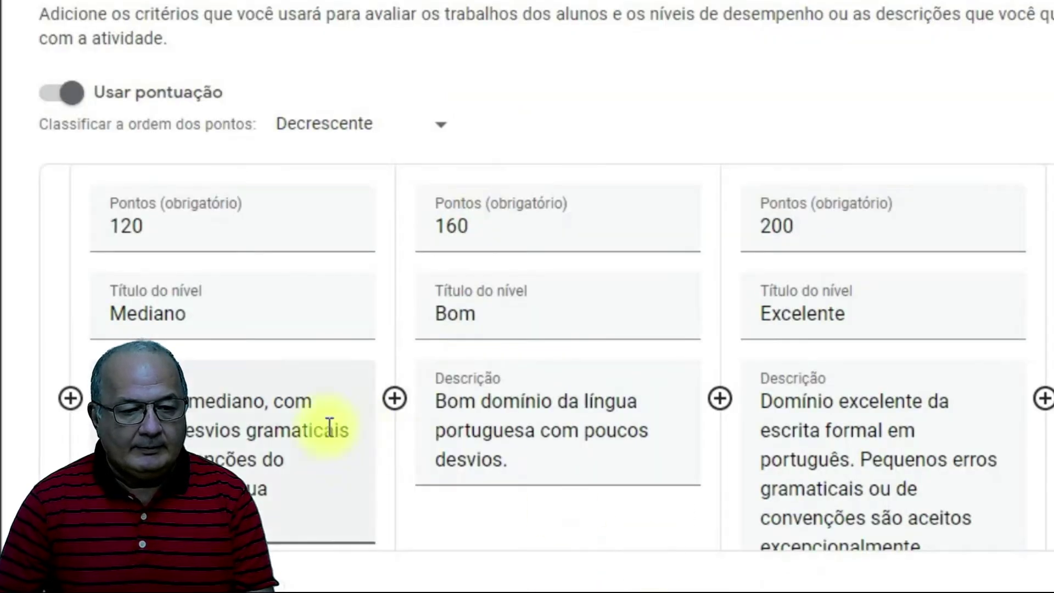
left_click(70, 397)
type("8")
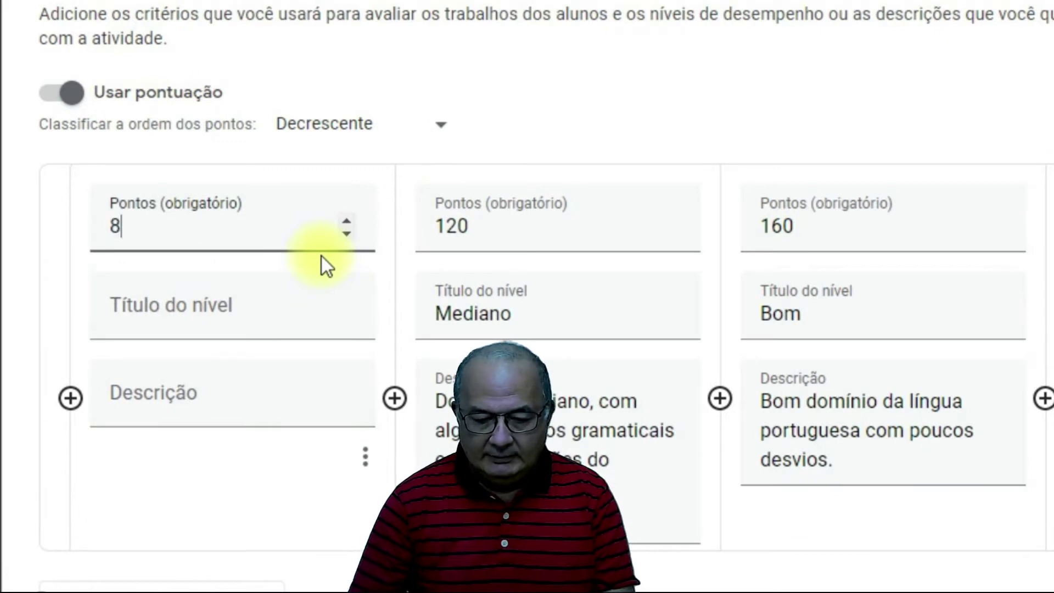
type("0")
left_click(225, 304)
type("Insuficiente")
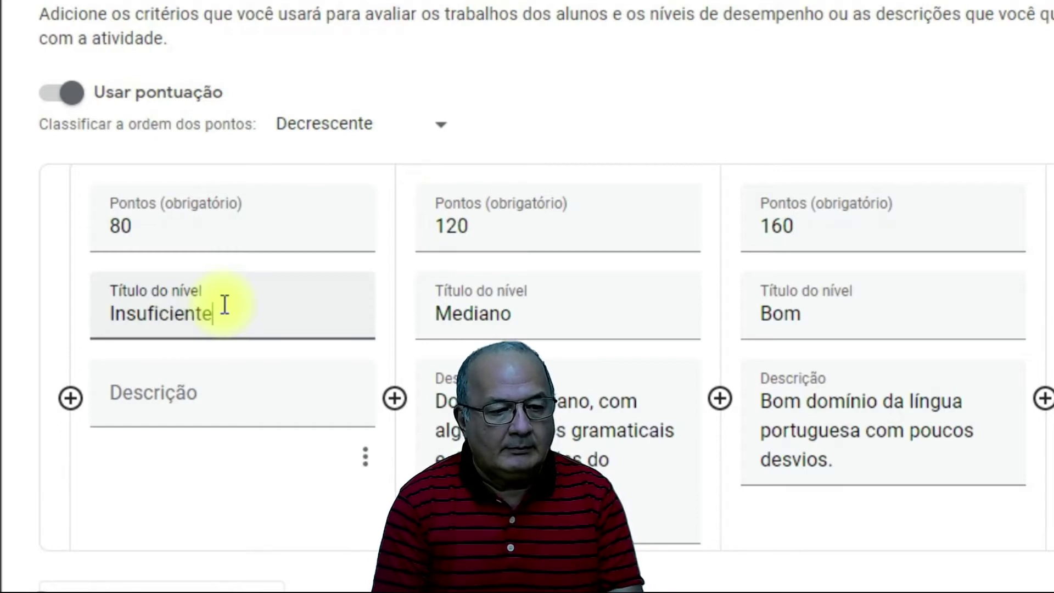
left_click(214, 390)
key("ctrl+v")
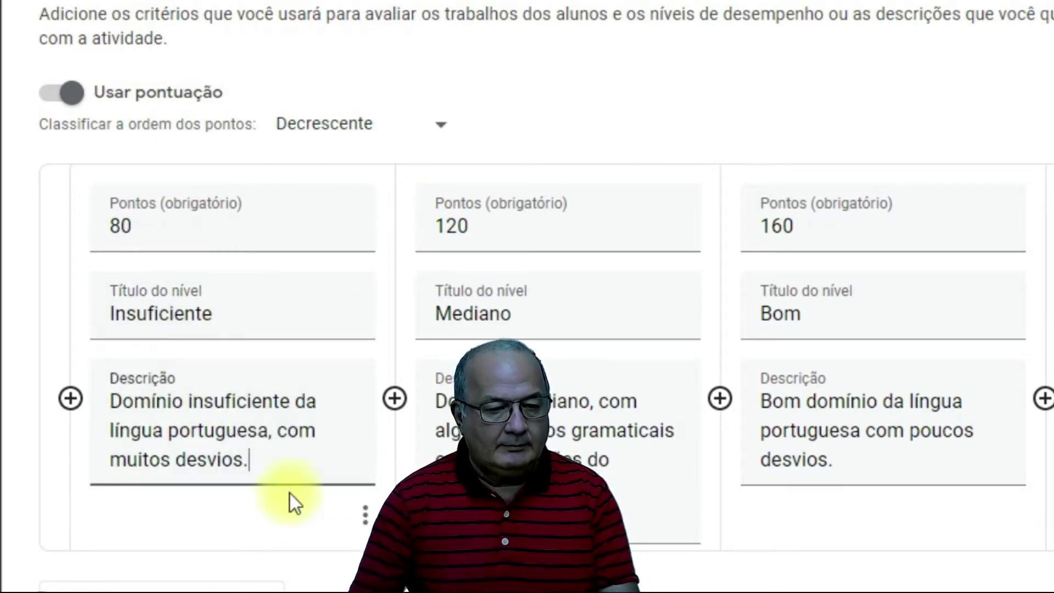
- Add an empty level before Insuficiente and copy the 40-point evaluation text from the PDF in Acrobat Reader
left_click(70, 398)
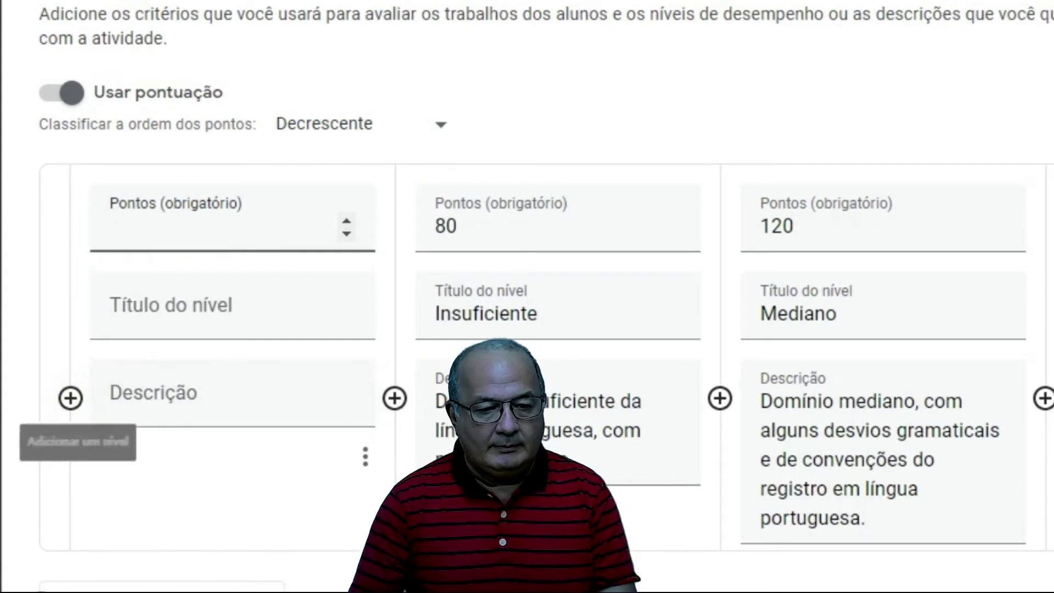
left_click(219, 223)
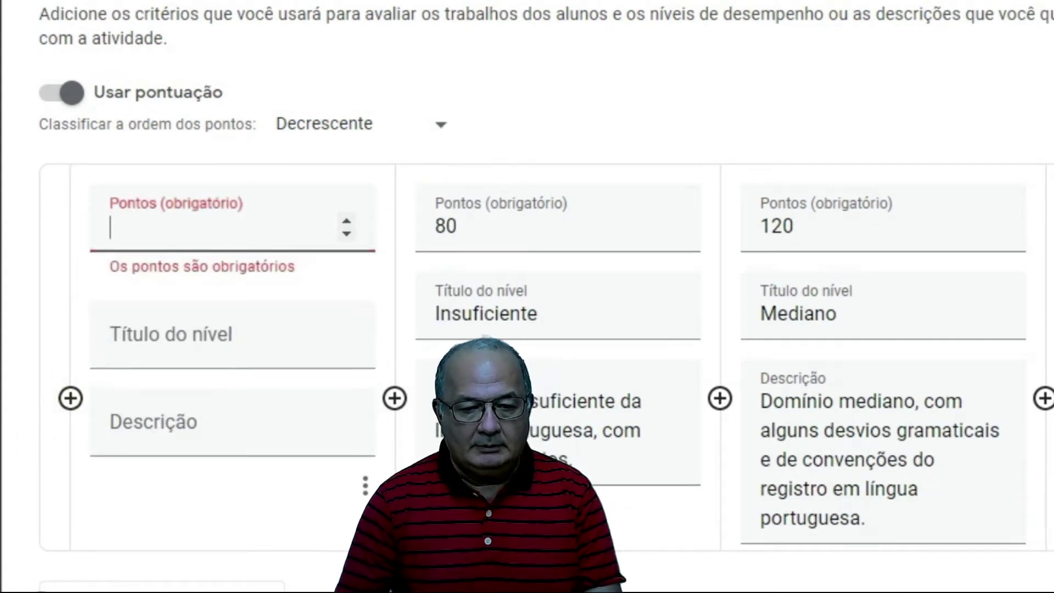
key("alt+Tab")
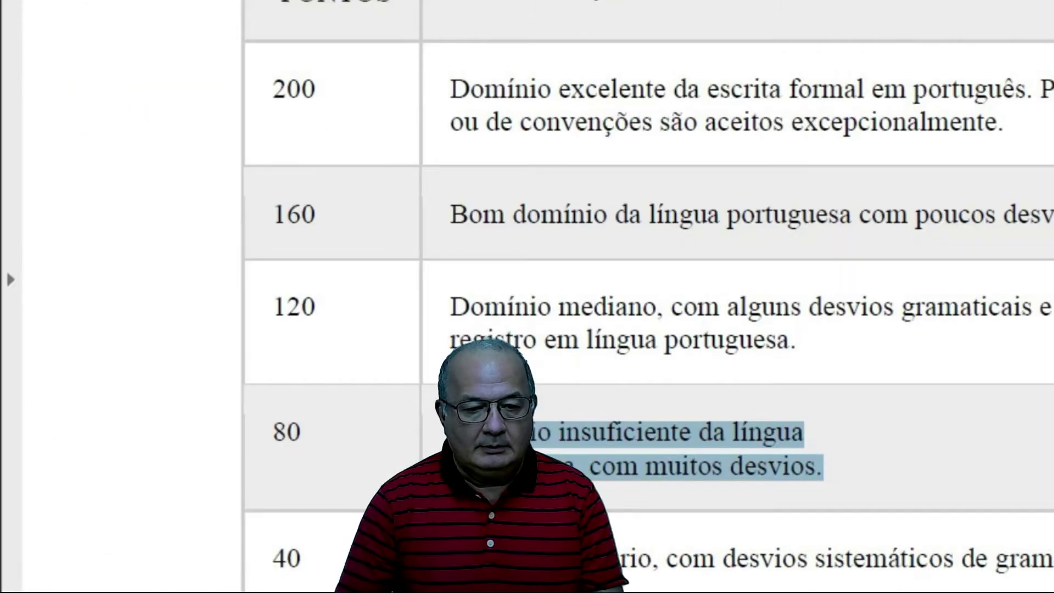
scroll(351, 483, "down", 2)
left_click_drag(451, 442, 537, 472)
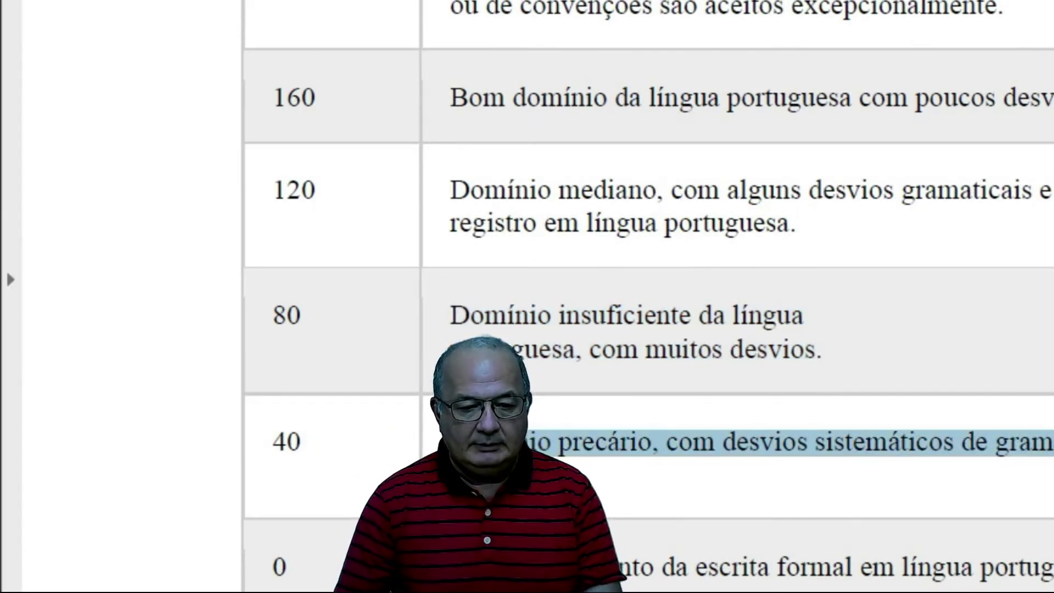
- Back in Chrome, set the new level to 40 points, title it "Precário" and paste the copied text as its description
left_click(922, 588)
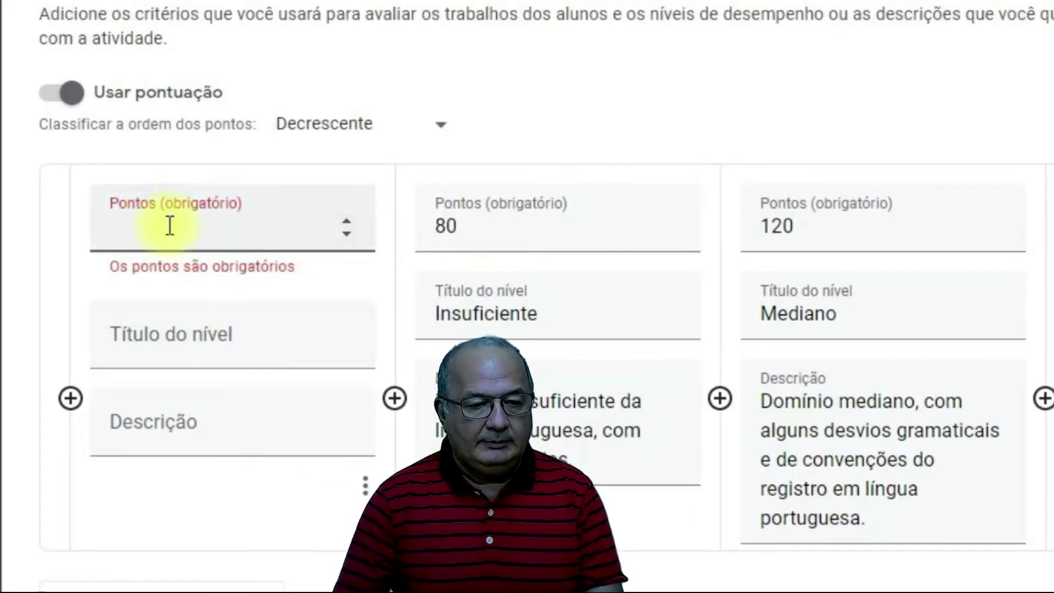
type("40")
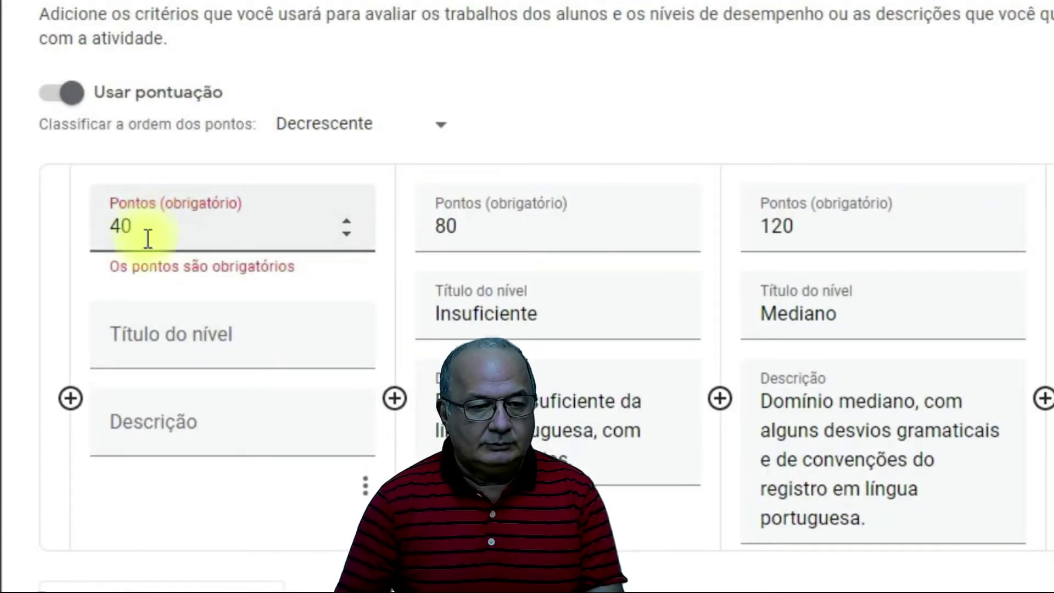
left_click(166, 345)
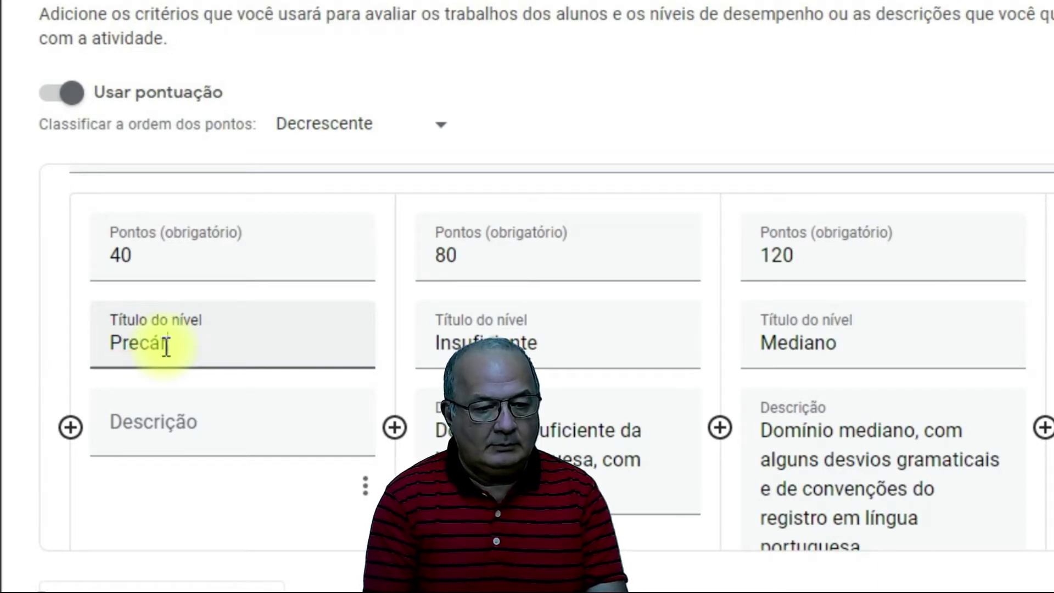
type("Precário")
left_click(176, 432)
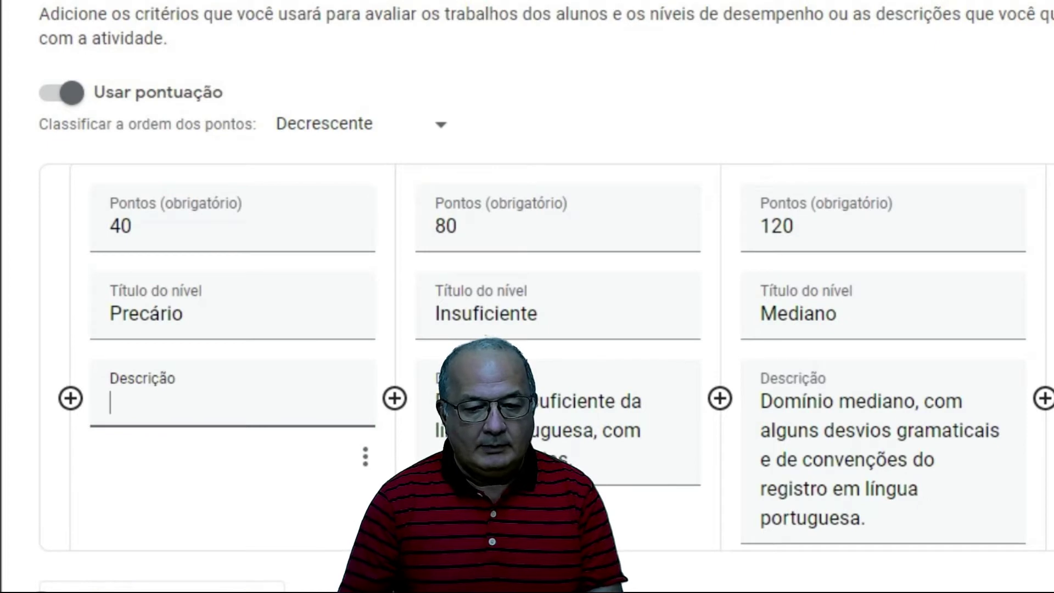
key("alt+Tab")
key("alt+Tab")
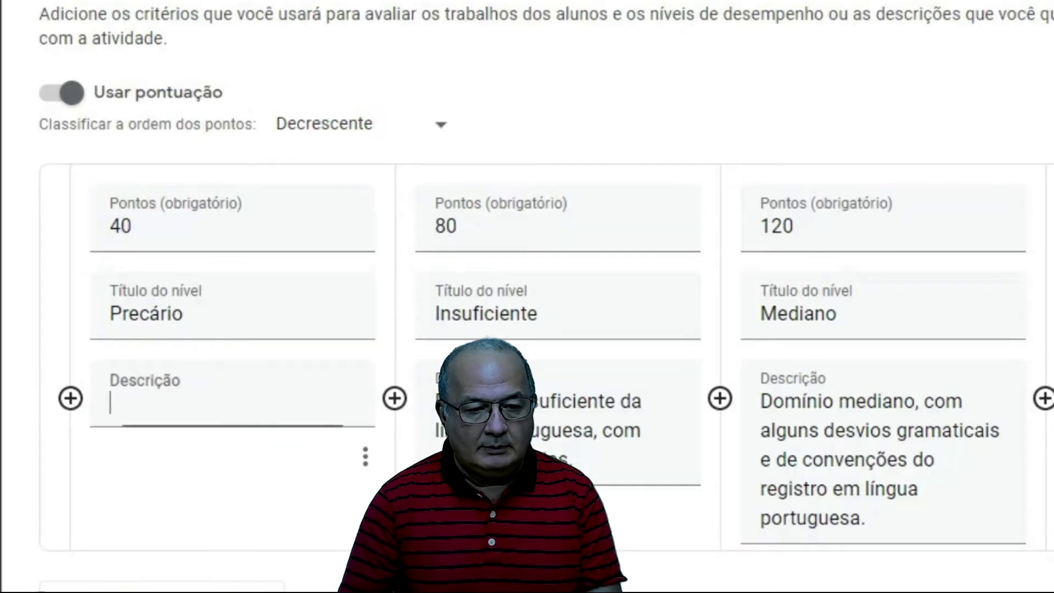
type("Domínio precário, com desvios sistemáticos de gramática e convenções da escrita.")
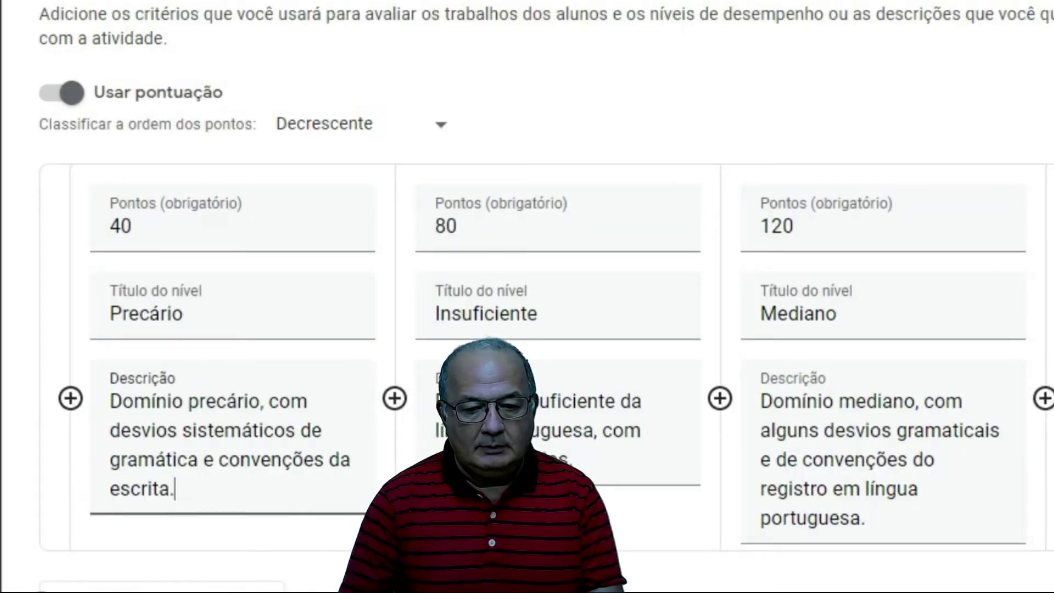
- Add a 0-point level titled "Inexistente", with its description copied from the 0-point row in Rubricas Enem.pdf
key("alt+Tab")
left_click_drag(450, 568, 1051, 568)
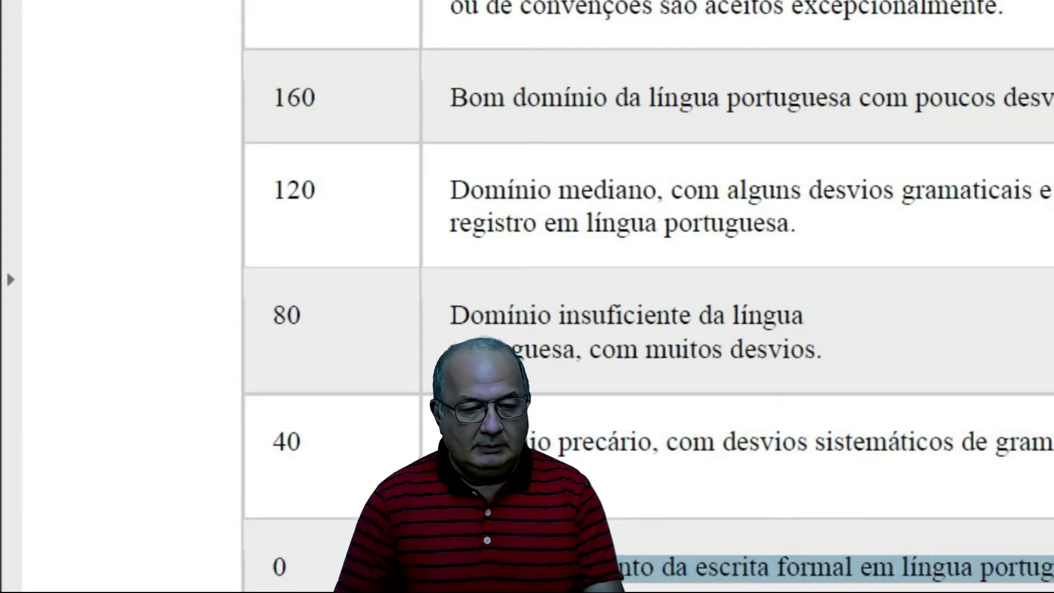
key("alt+Tab")
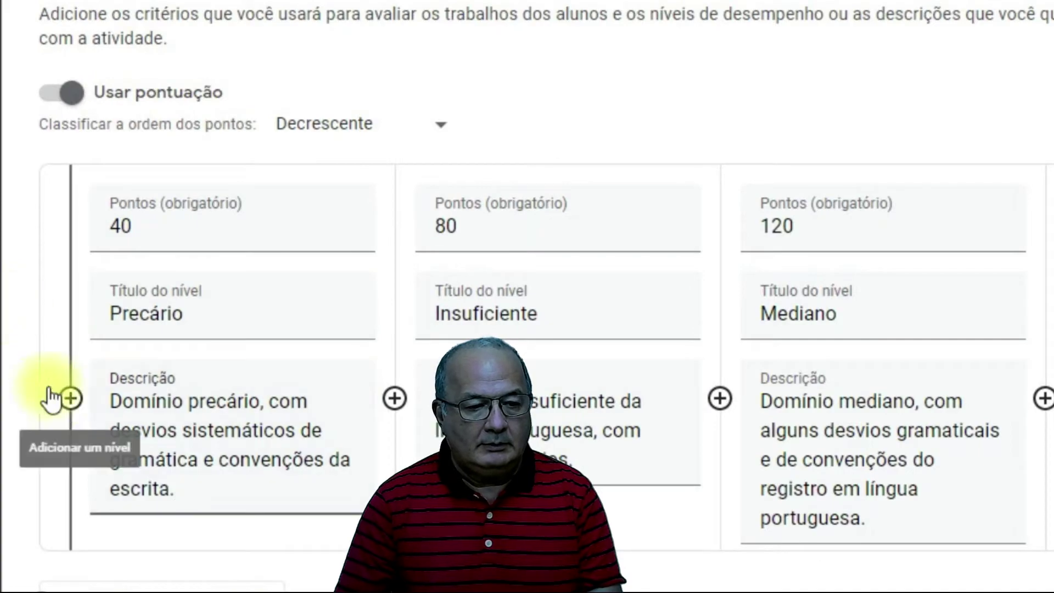
left_click(68, 395)
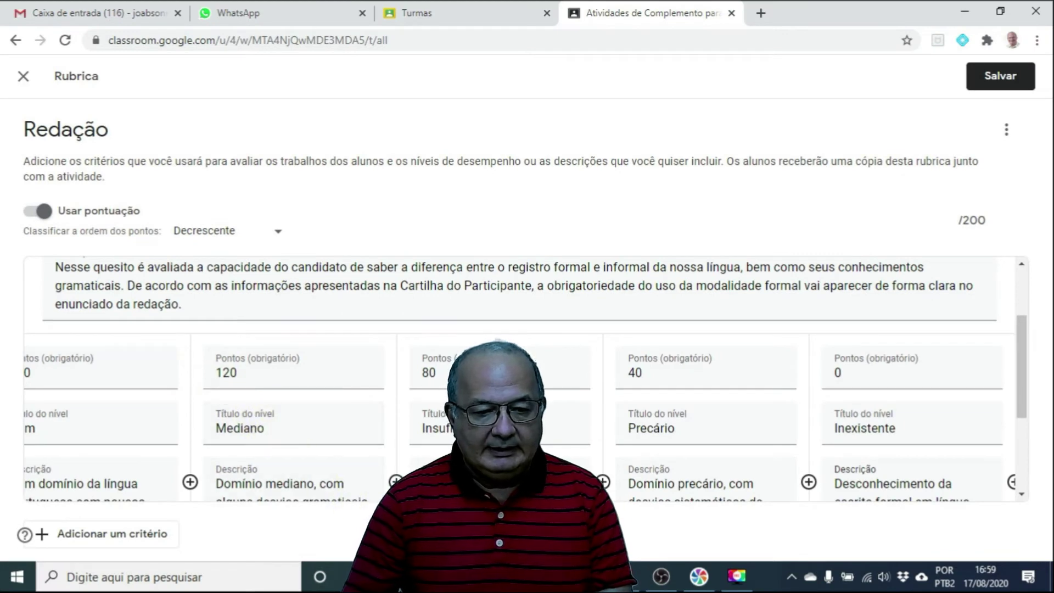
- Change the rubric's points sort order to Crescente and review the criterion's reordered levels
left_click(279, 233)
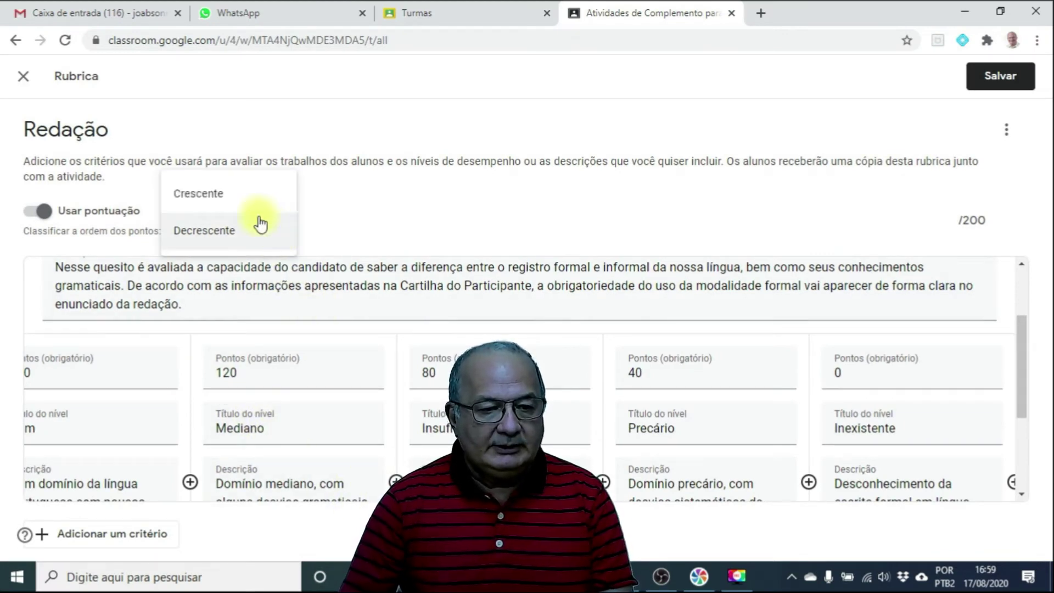
left_click(218, 198)
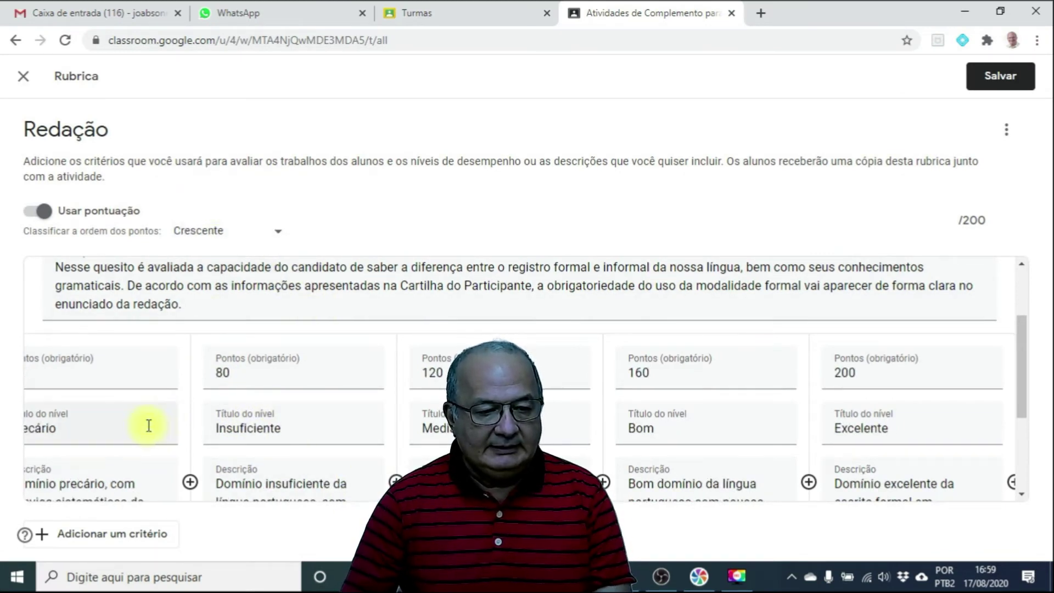
scroll(227, 473, "down", 3)
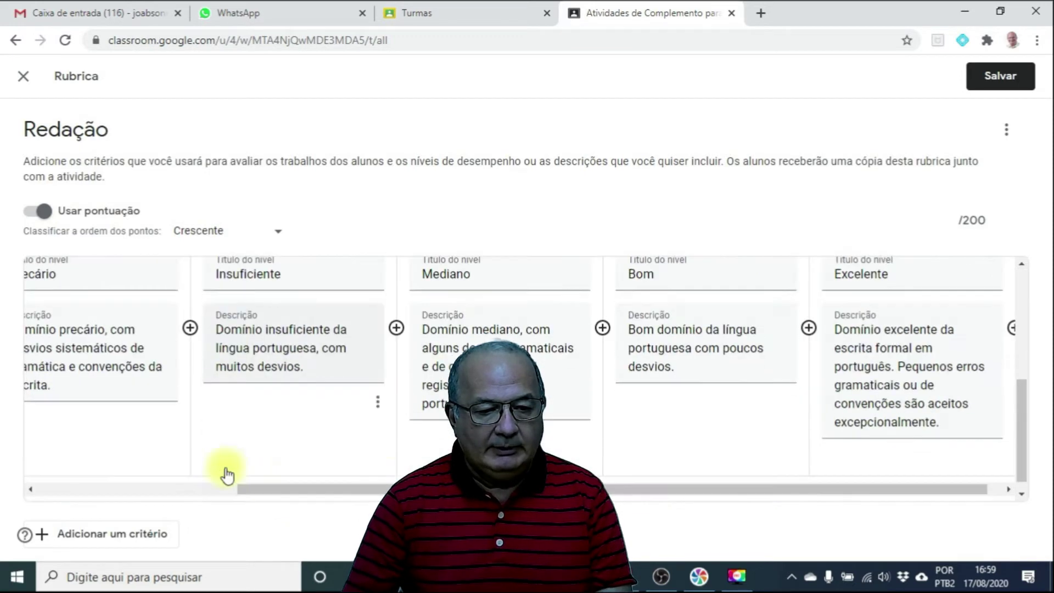
left_click_drag(514, 490, 302, 493)
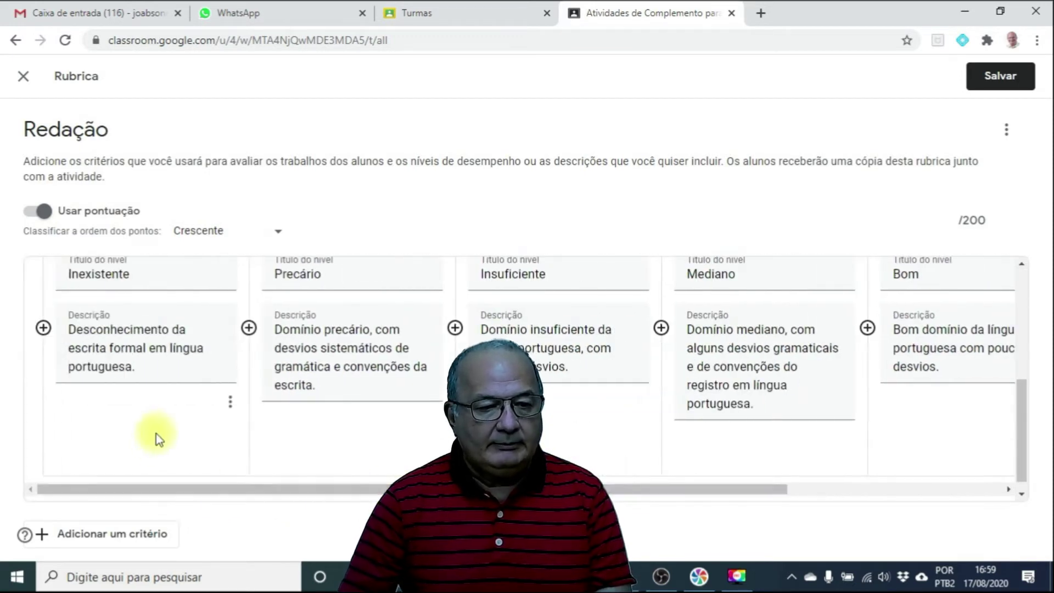
scroll(162, 434, "up", 3)
scroll(162, 433, "up", 1)
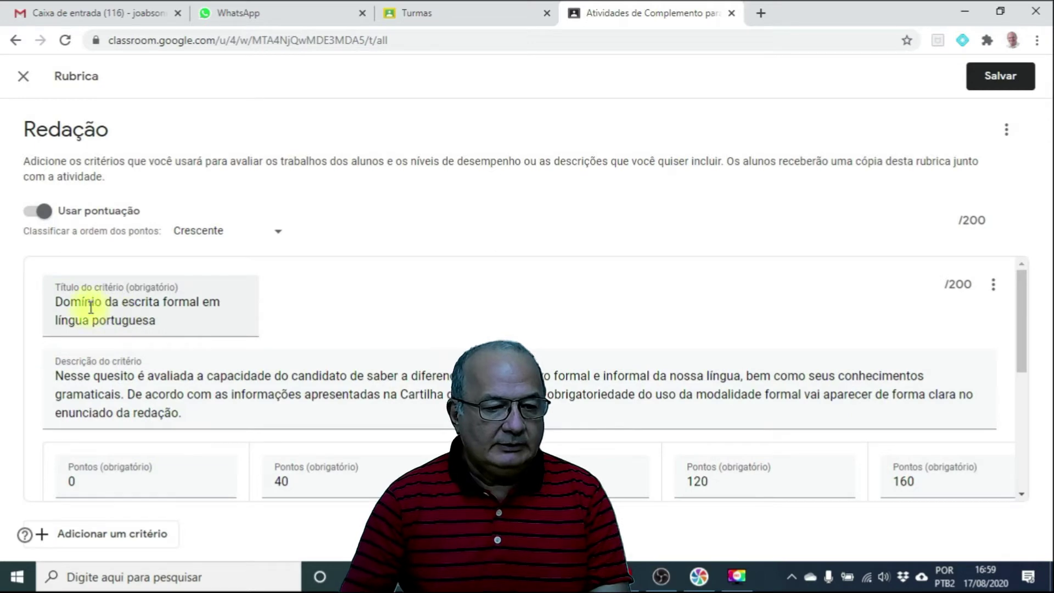
- Review the points, titles and descriptions of the levels in the criterion "Domínio da escrita formal em língua portuguesa"
scroll(251, 309, "down", 2)
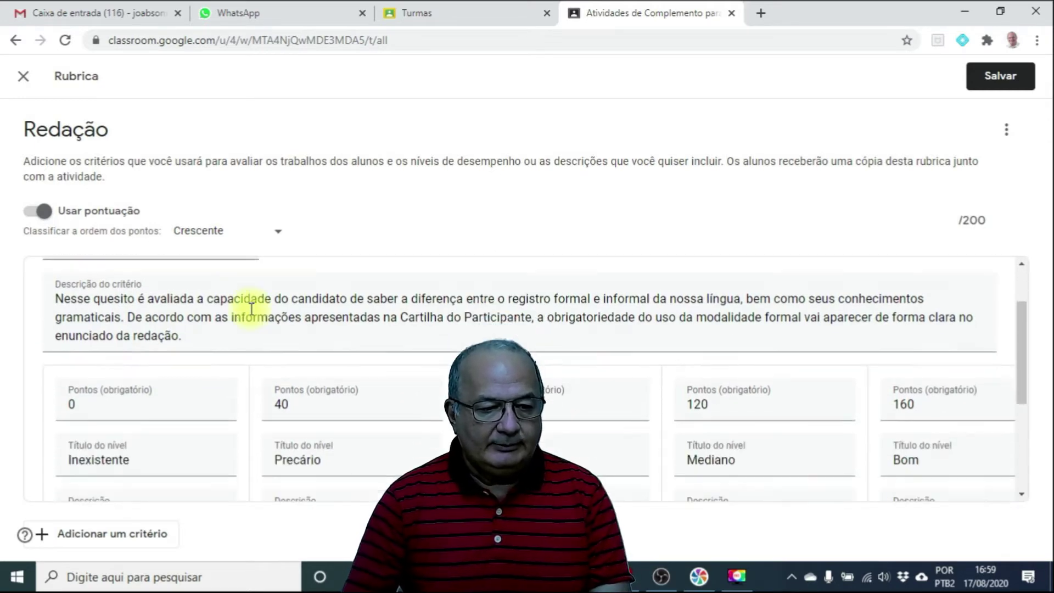
scroll(165, 395, "down", 3)
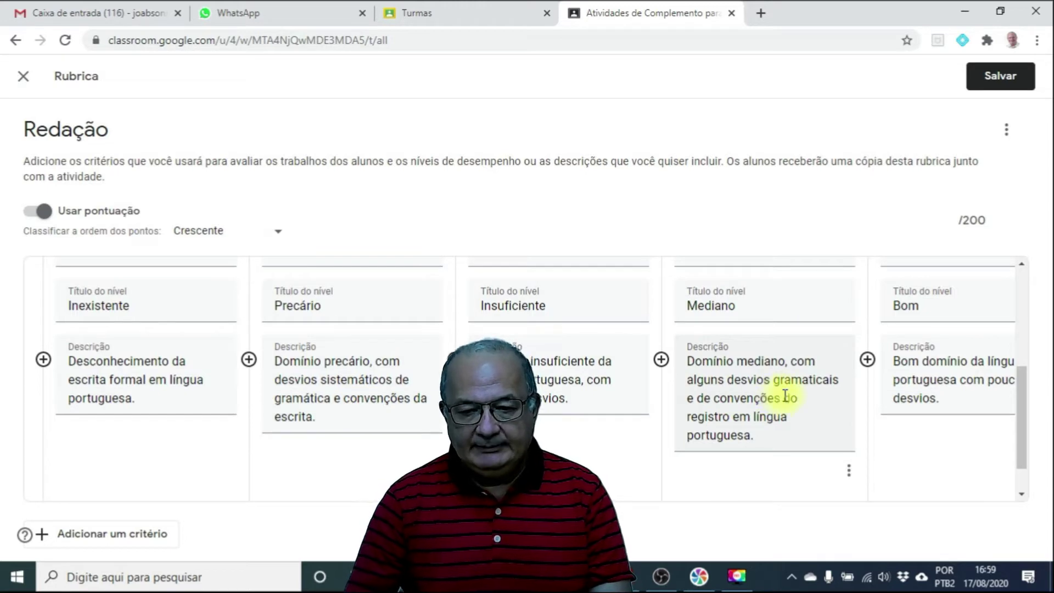
scroll(829, 391, "up", 3)
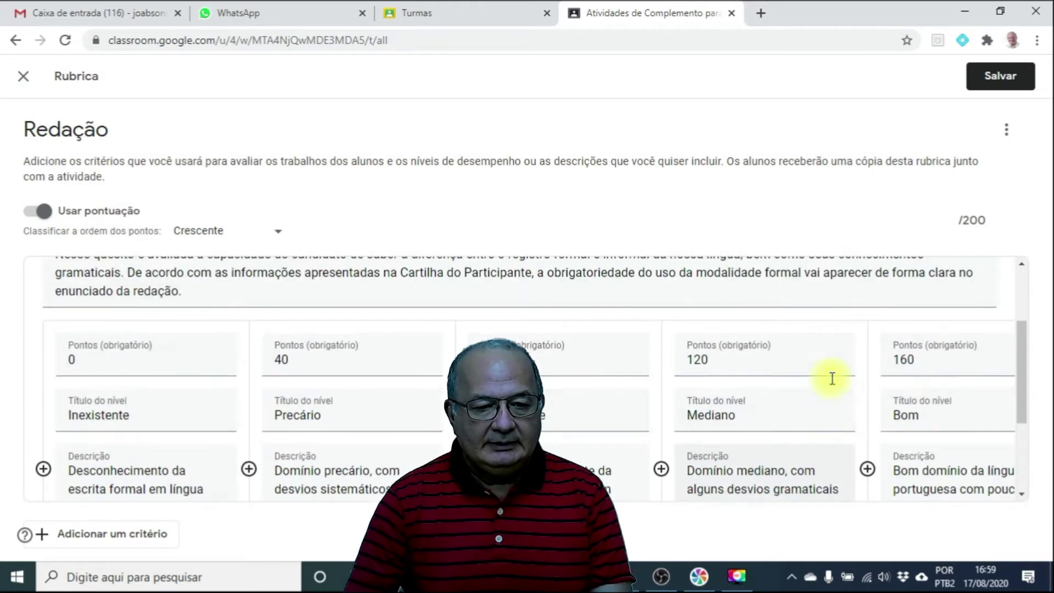
scroll(240, 379, "down", 3)
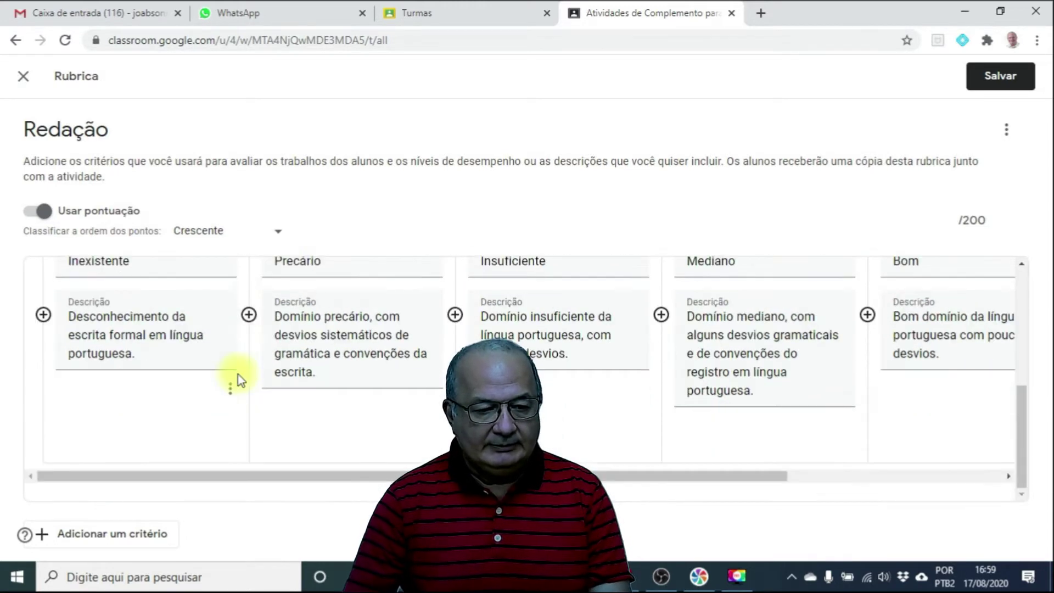
- Switch to Rubricas Enem.pdf in Acrobat Reader and read the section "2. Compreensão do tema e aplicação das áreas de conhecimento"
left_click(623, 576)
scroll(351, 379, "down", 10)
scroll(352, 376, "down", 8)
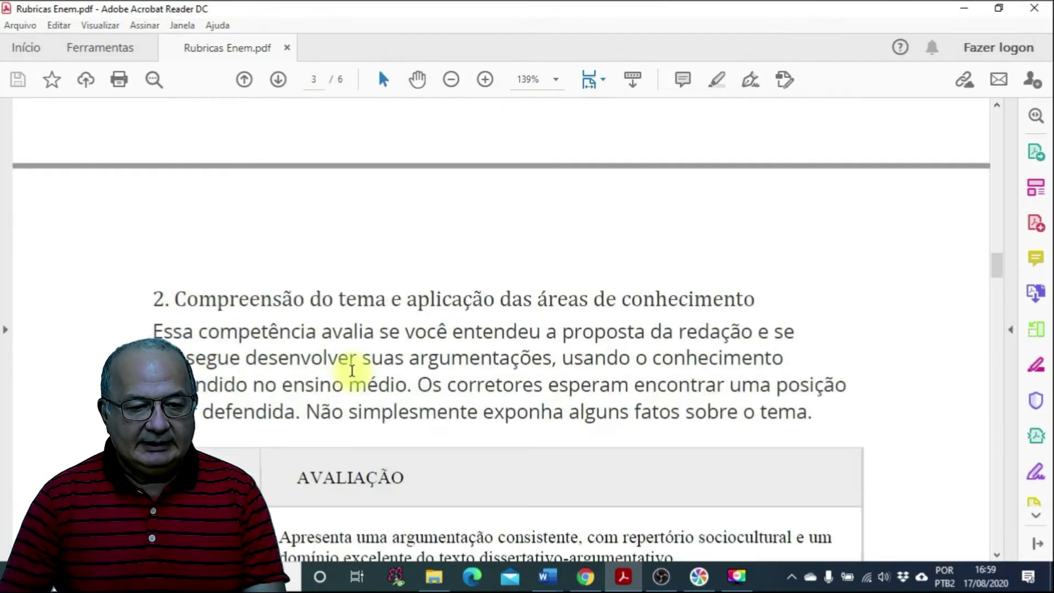
scroll(353, 370, "up", 1)
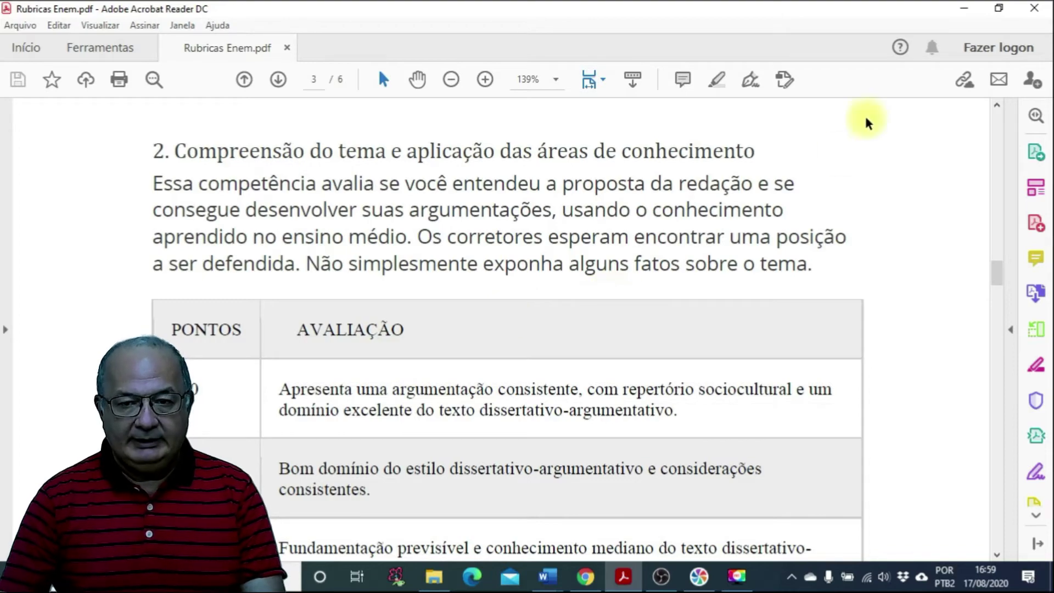
- Return to Chrome and examine the Redação rubric's criteria, with their descriptions, levels and point values
left_click(966, 12)
scroll(777, 418, "up", 3)
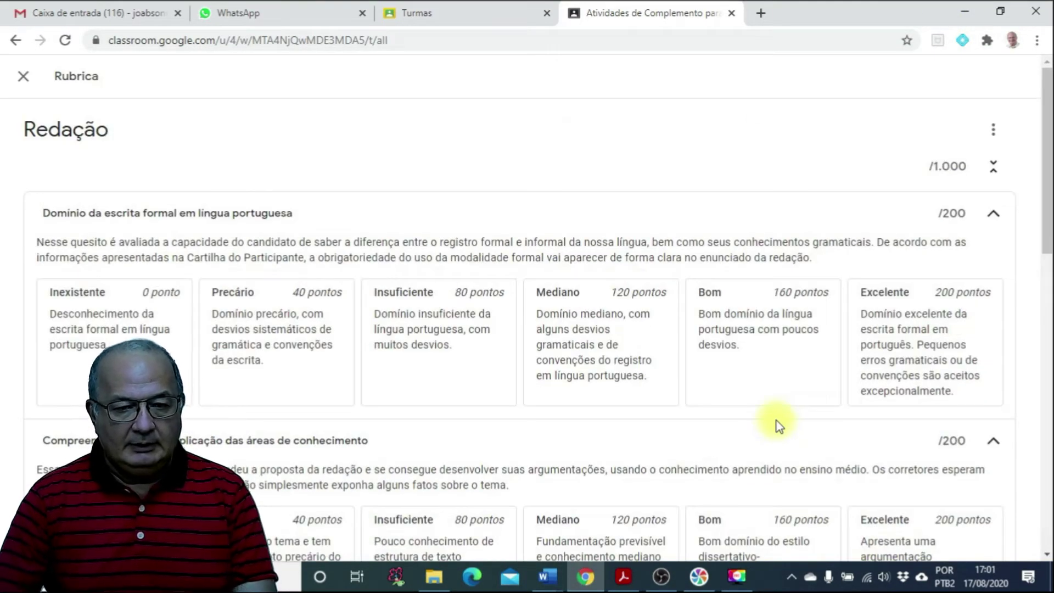
scroll(697, 371, "down", 5)
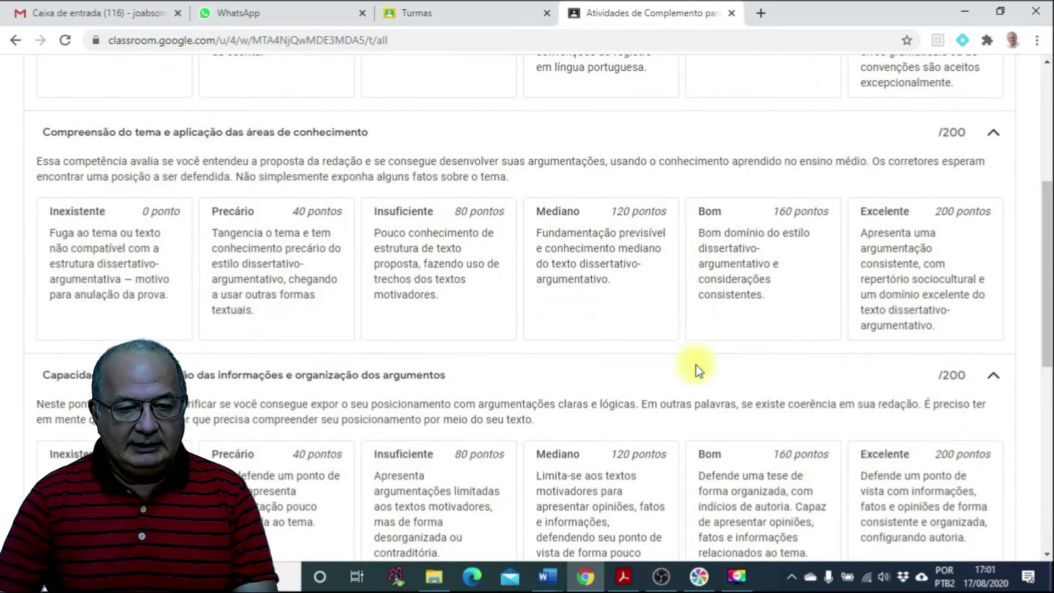
scroll(696, 370, "up", 2)
scroll(695, 371, "up", 3)
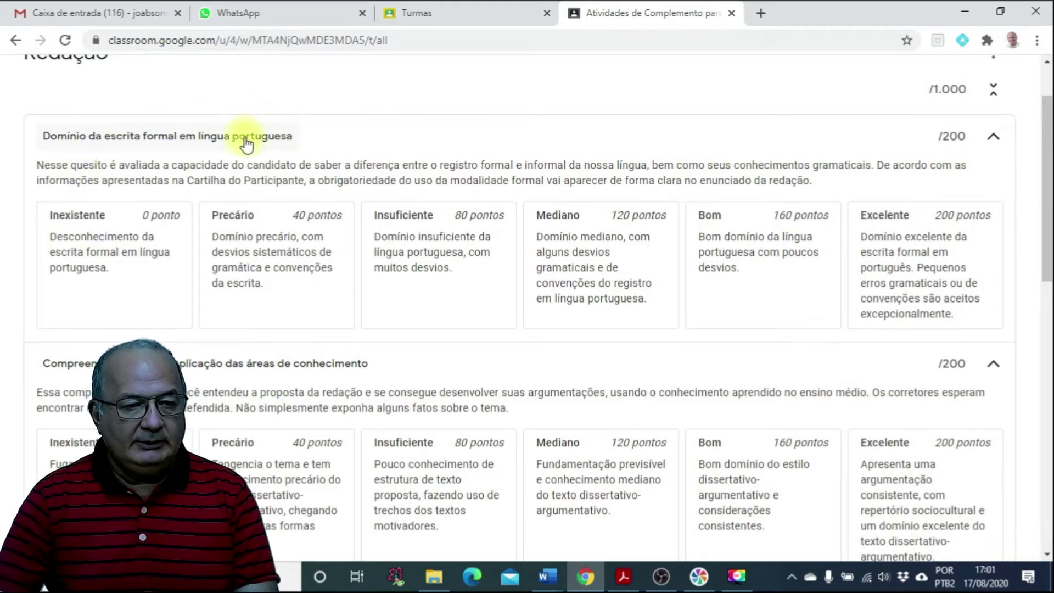
scroll(272, 370, "down", 3)
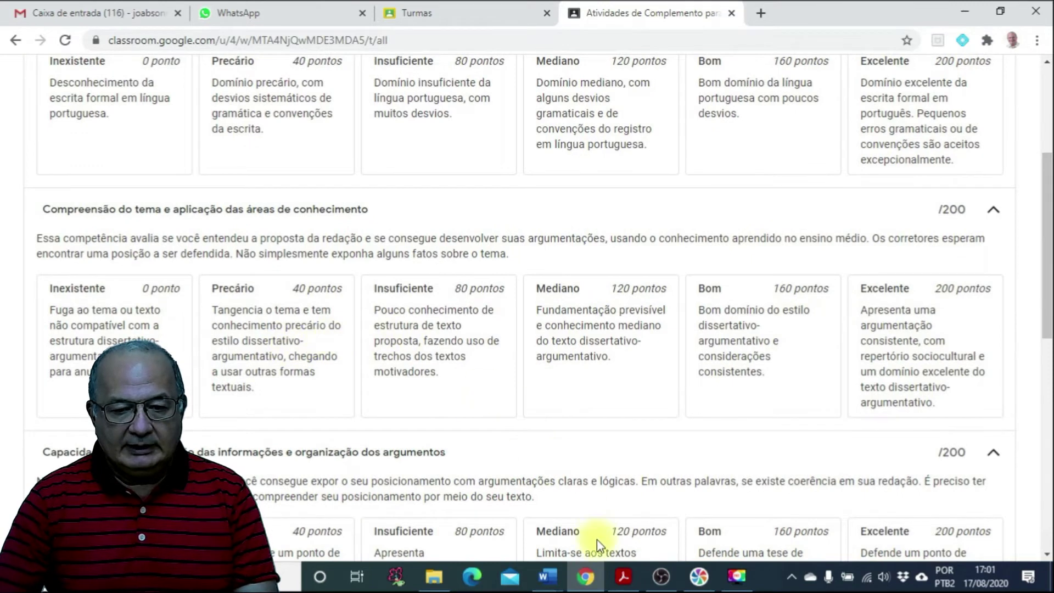
scroll(516, 296, "up", 3)
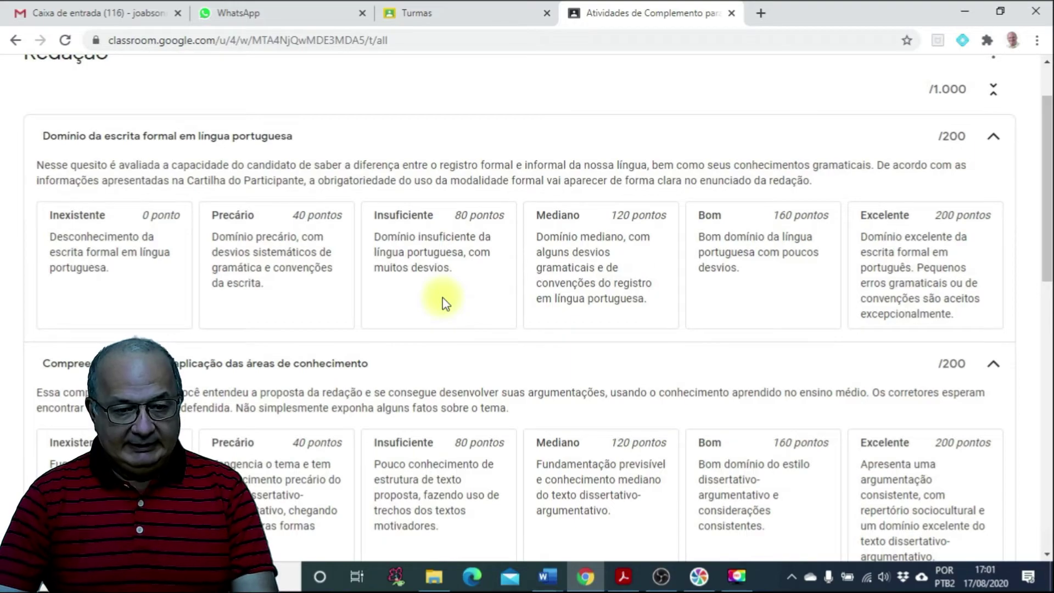
scroll(443, 299, "down", 5)
scroll(442, 298, "down", 9)
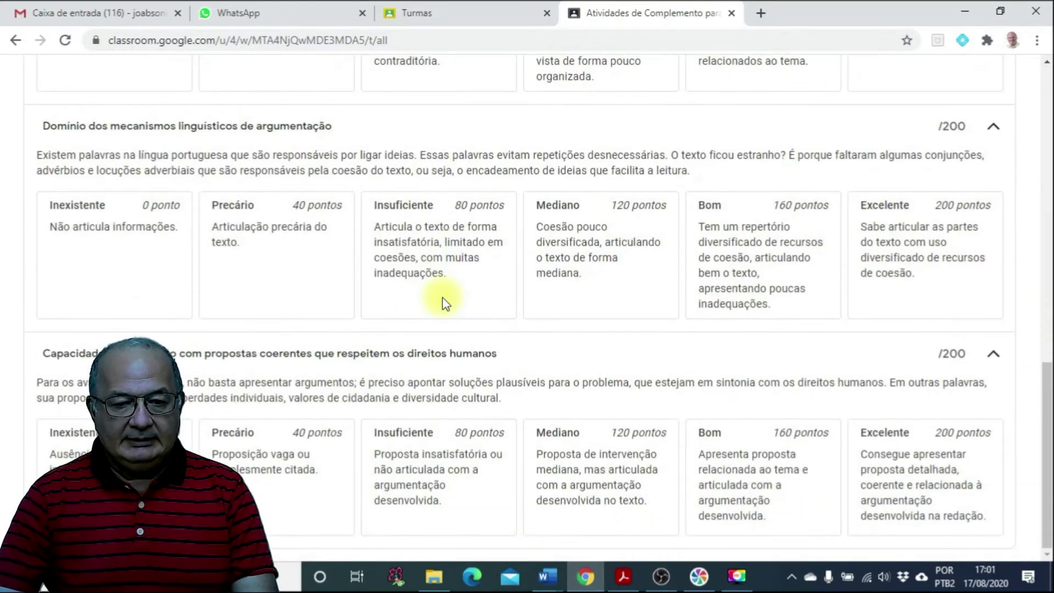
scroll(442, 297, "up", 15)
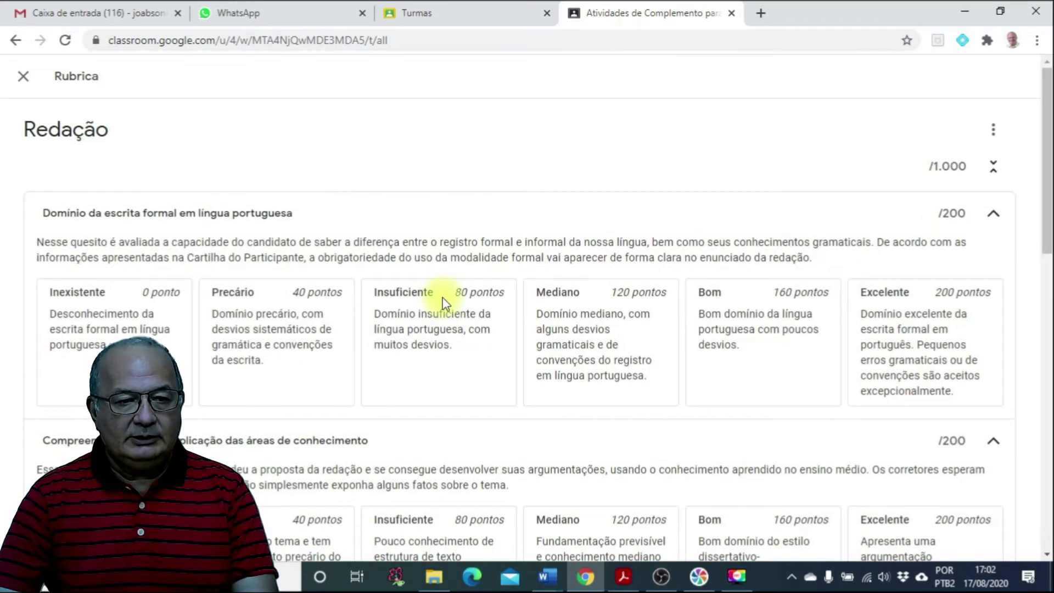
- Close the rubric and check the assignment's motivating texts, essay proposal, attached document and rubric
left_click(23, 77)
scroll(823, 370, "up", 3)
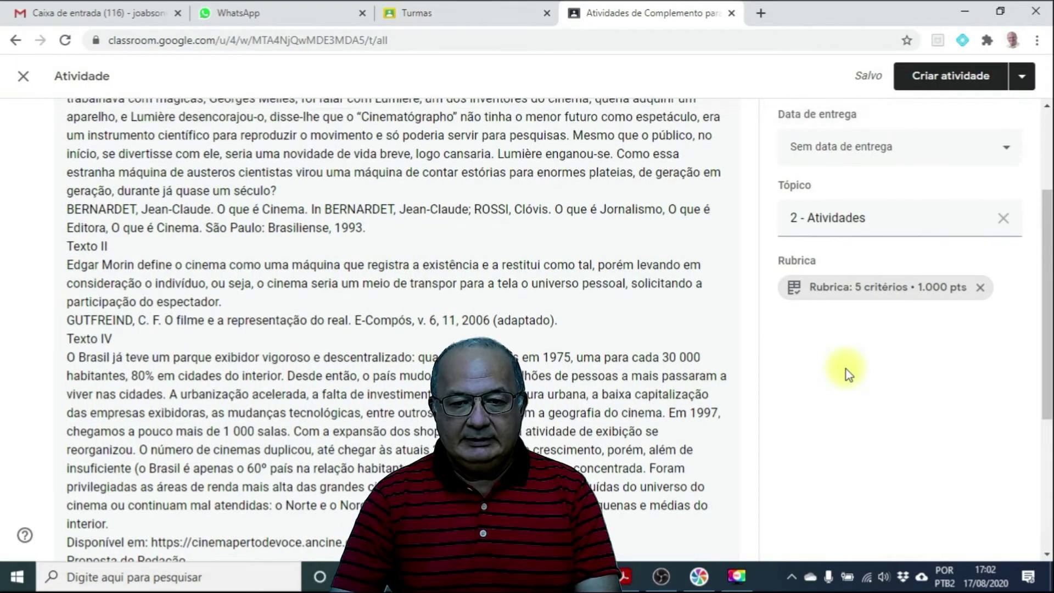
scroll(434, 364, "down", 5)
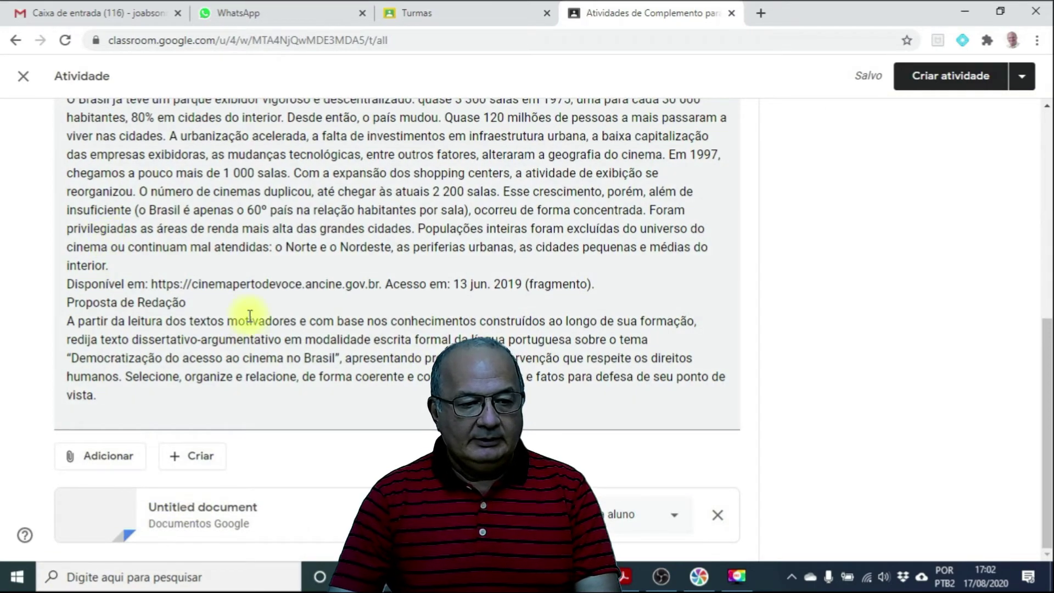
scroll(200, 251, "up", 8)
scroll(200, 252, "down", 8)
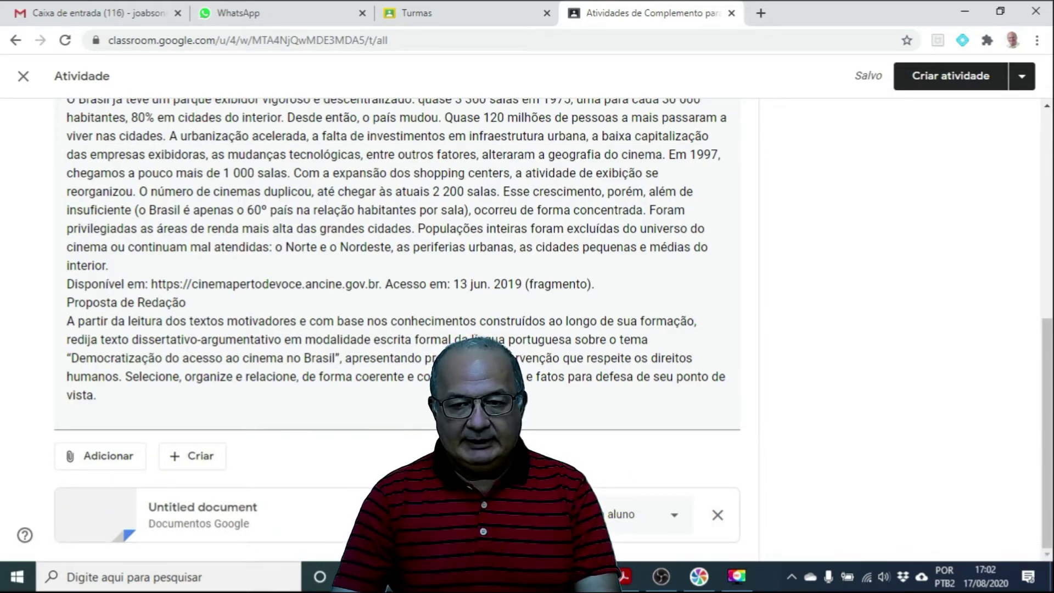
scroll(829, 345, "up", 4)
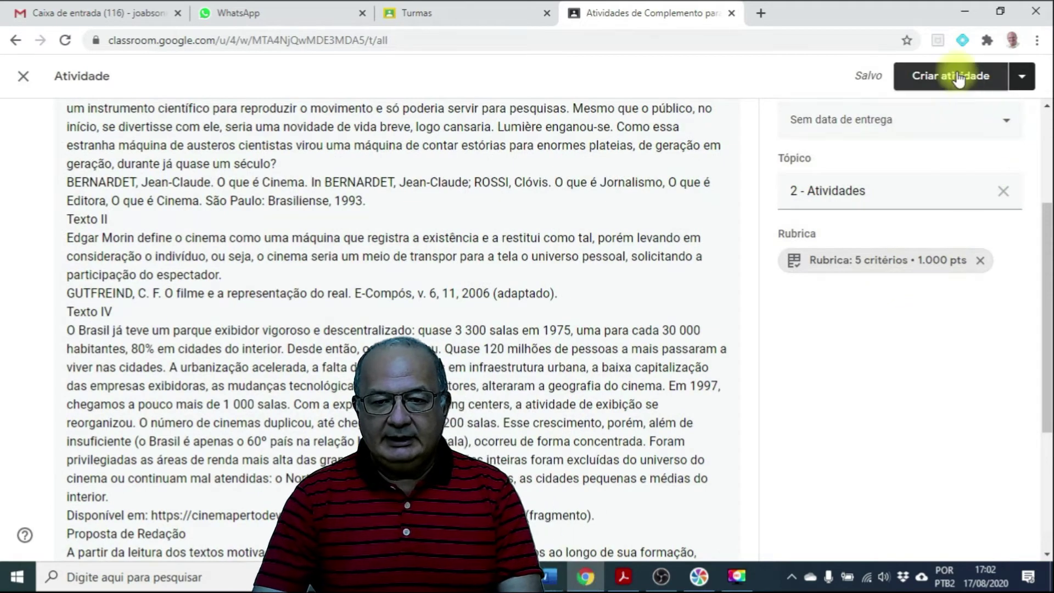
- Set the assignment's points to 1000 to match the rubric's total
scroll(673, 328, "up", 3)
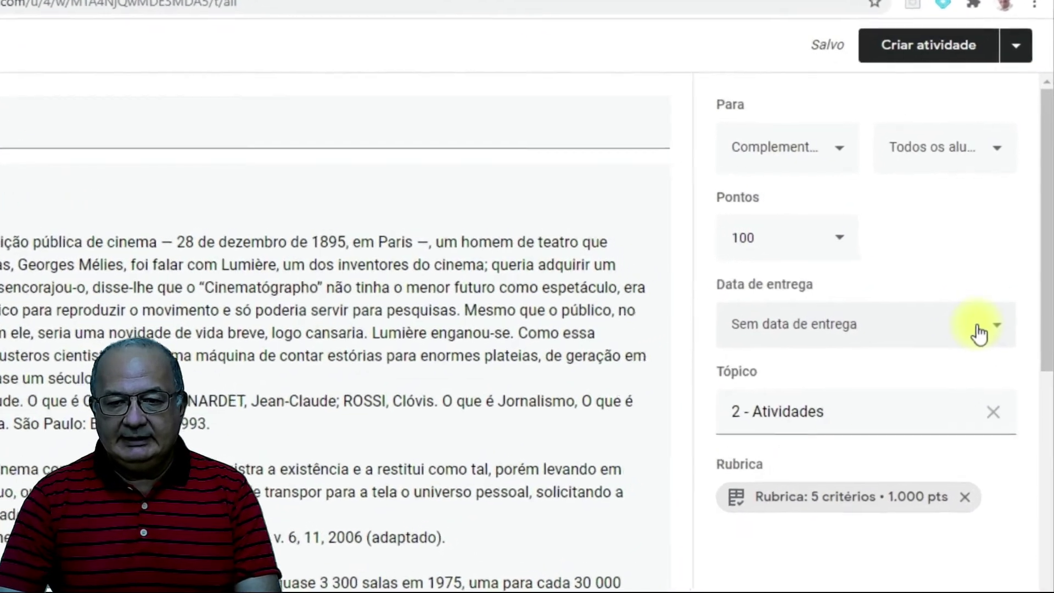
left_click(825, 254)
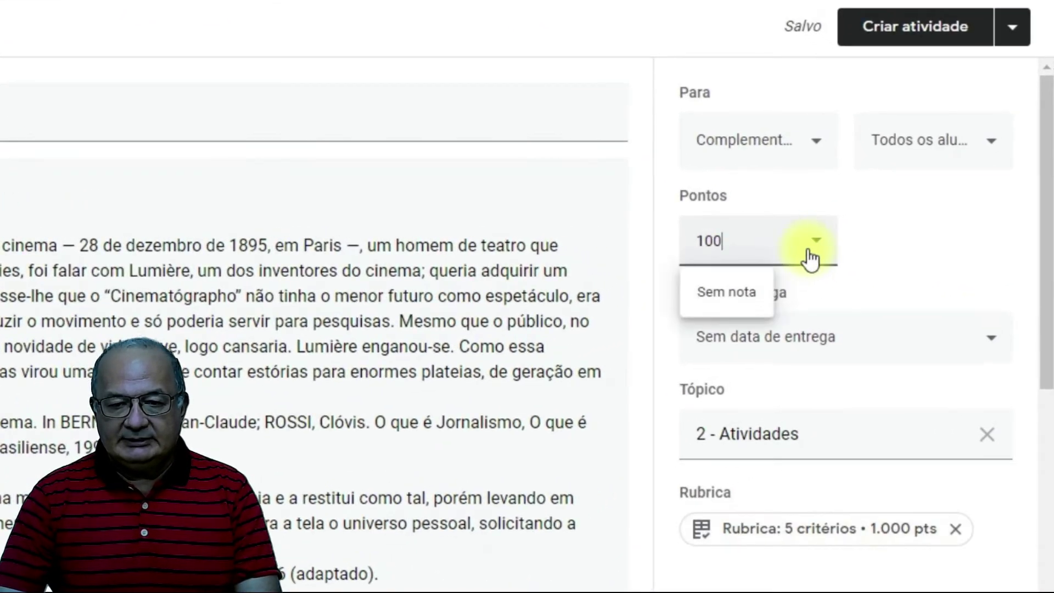
type("0")
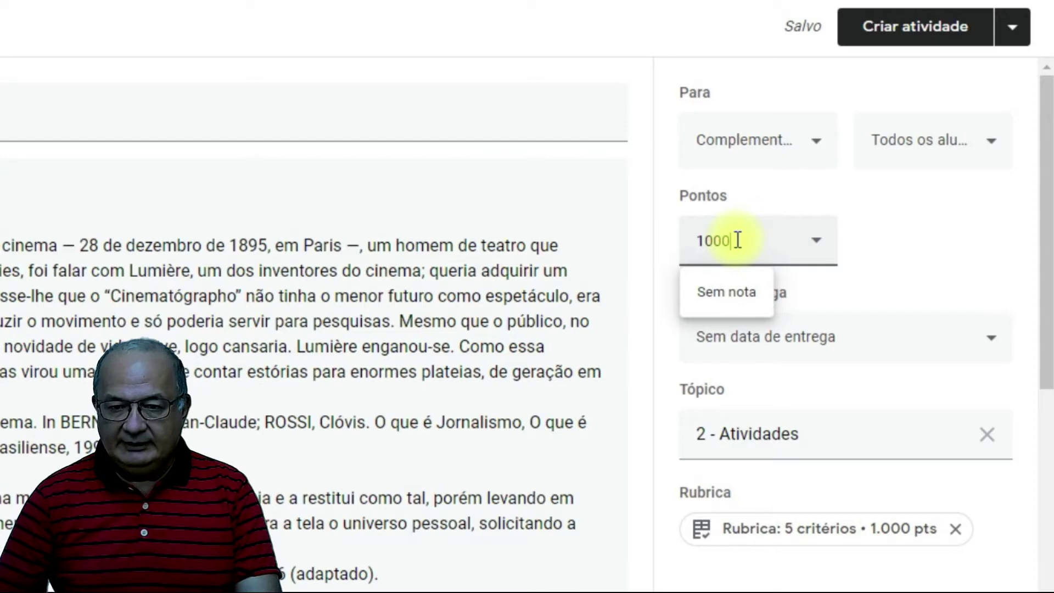
left_click(943, 254)
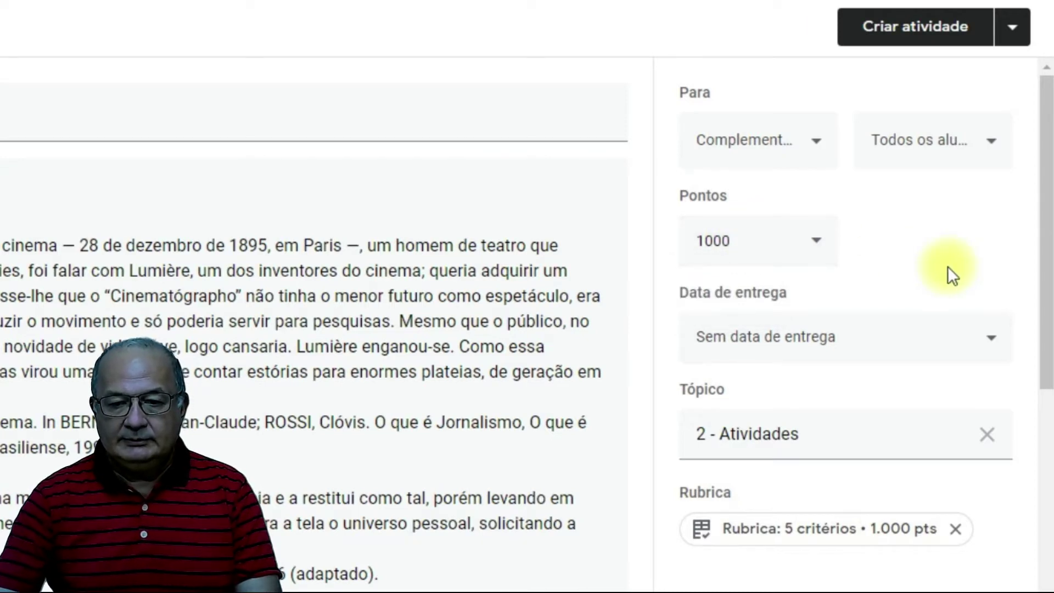
- Check the assignment's recipients, due date, topic and rubric settings, and create the activity
scroll(909, 466, "down", 2)
scroll(927, 293, "up", 2)
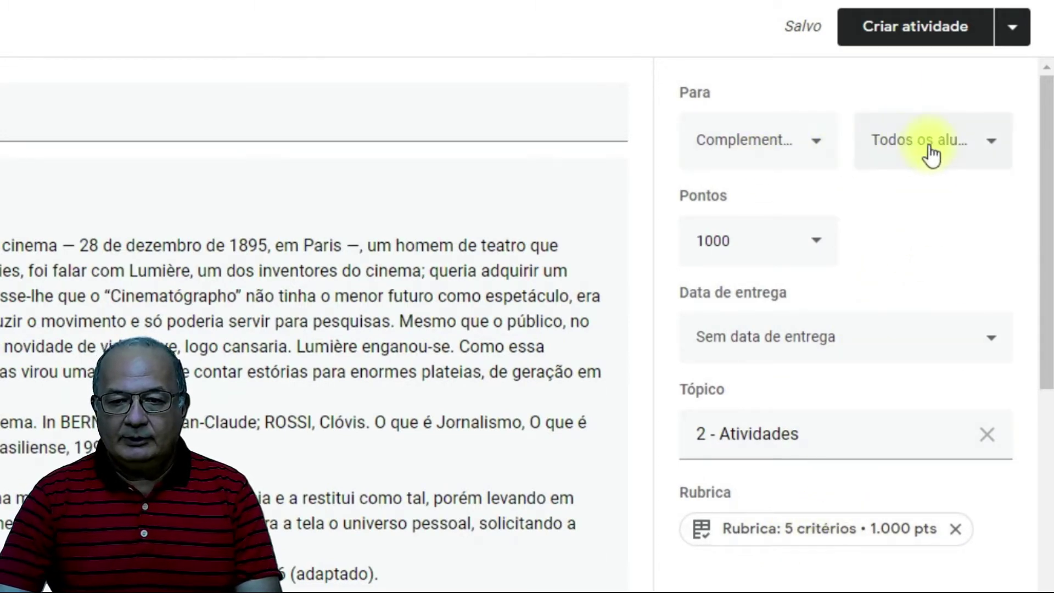
left_click(950, 39)
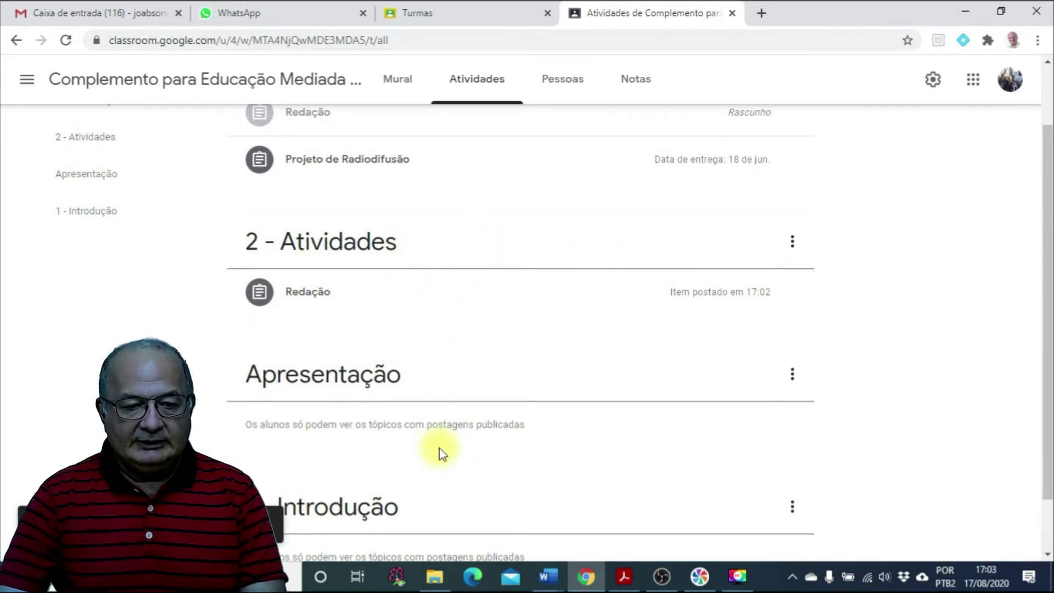
- Move the topic "2 - Atividades" below "1 - Introdução" on the class's activities page
left_click(790, 253)
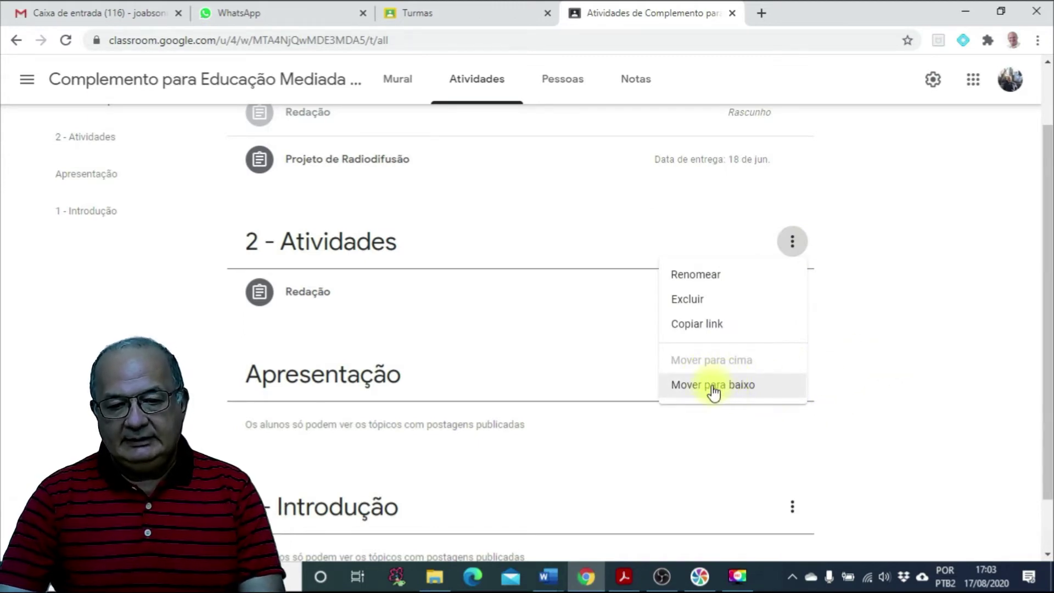
left_click(900, 346)
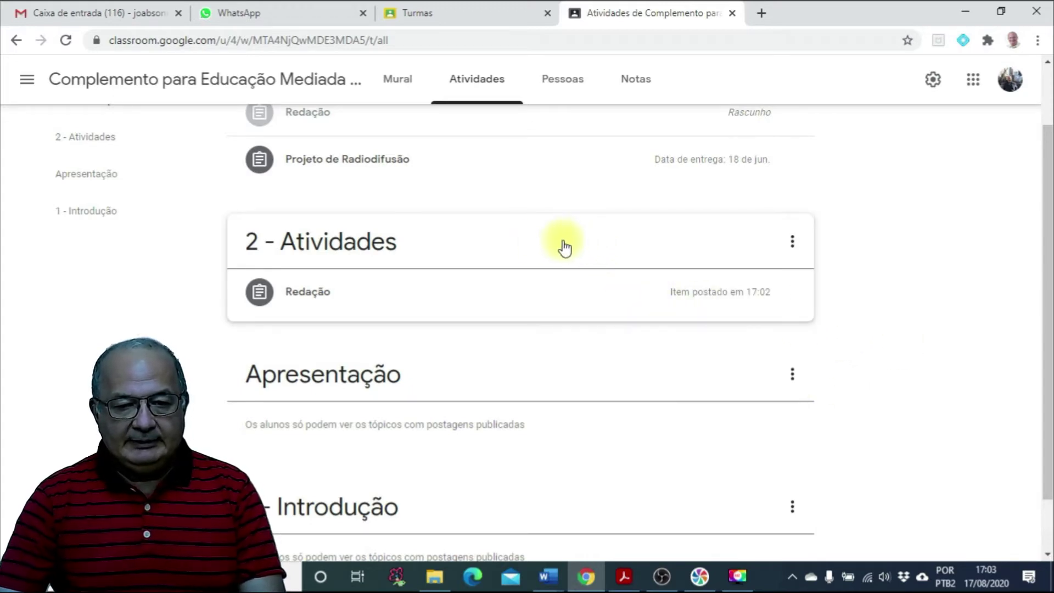
left_click_drag(564, 248, 548, 475)
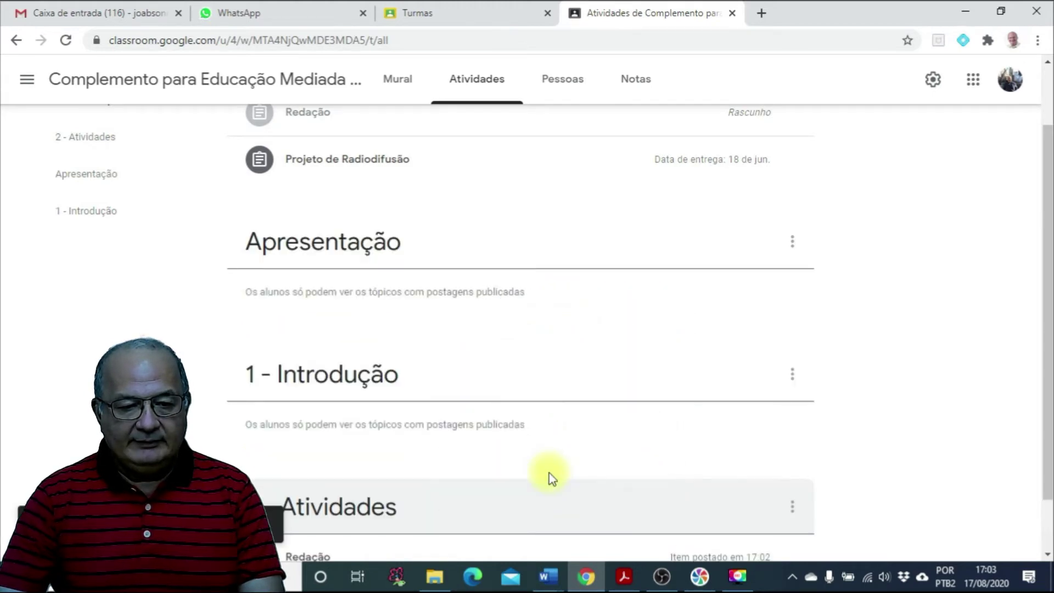
scroll(664, 427, "down", 1)
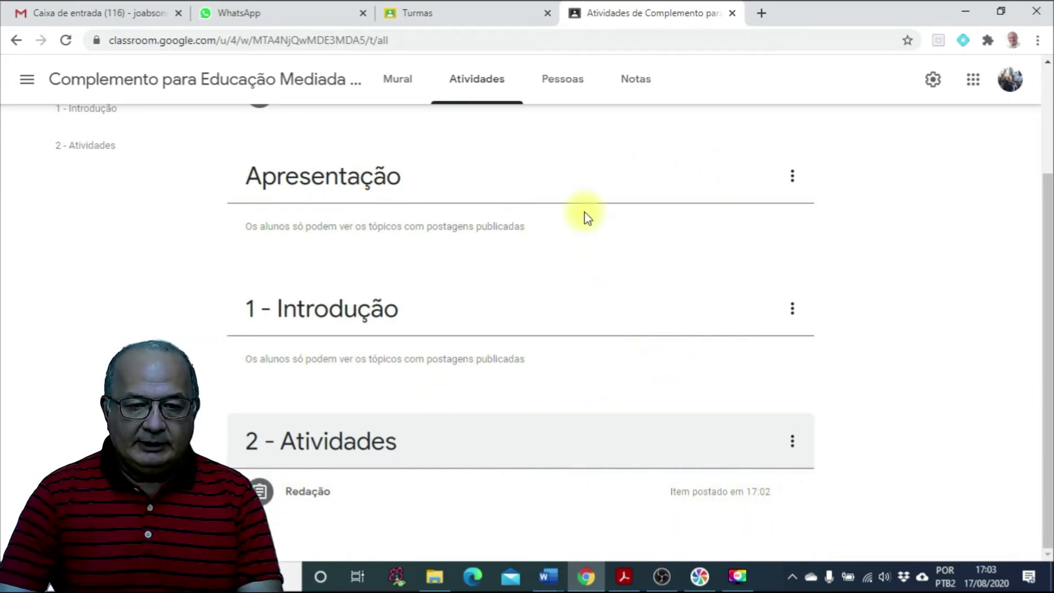
- Switch to the student account's view of the class and open the full Redação activity under "2 - Atividades"
left_click(473, 13)
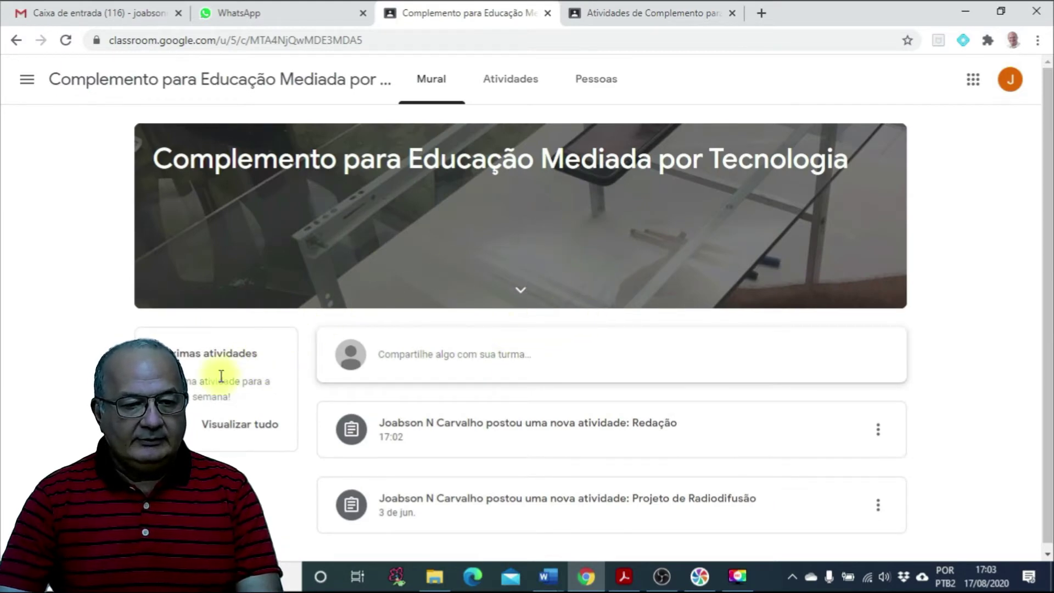
left_click(514, 93)
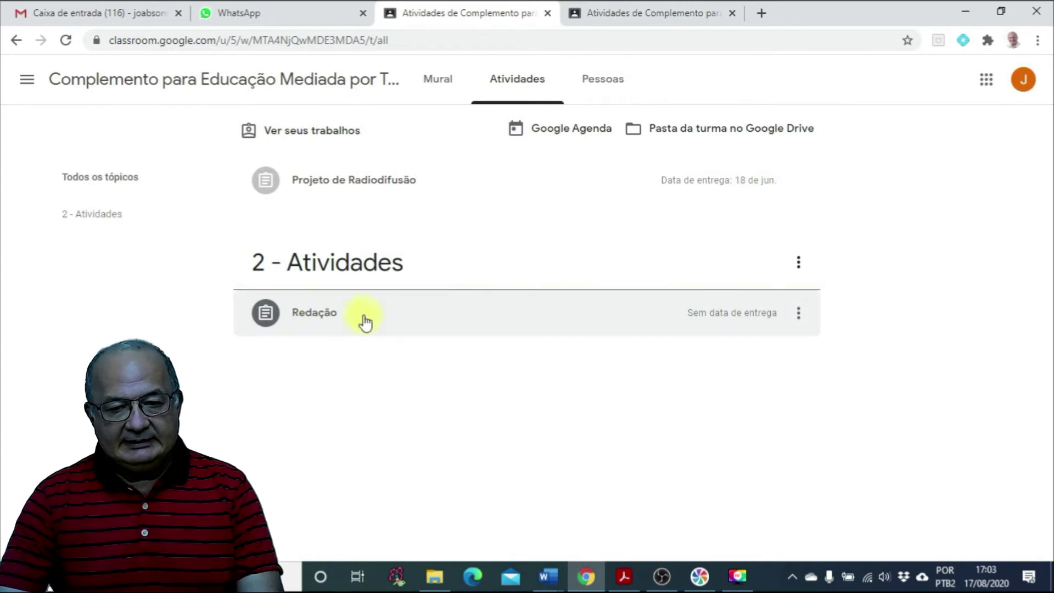
left_click(730, 323)
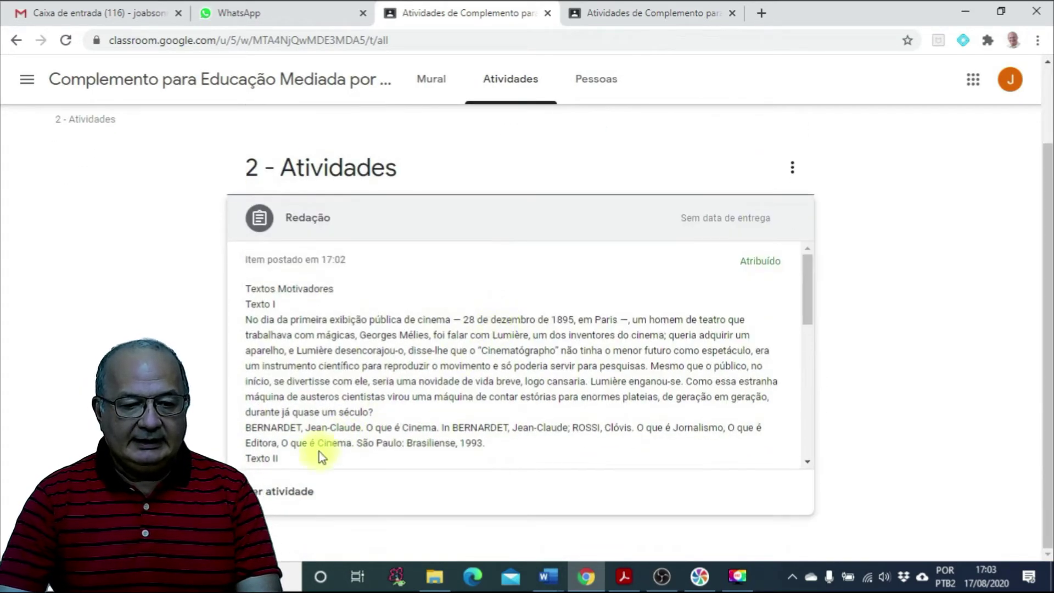
left_click(266, 491)
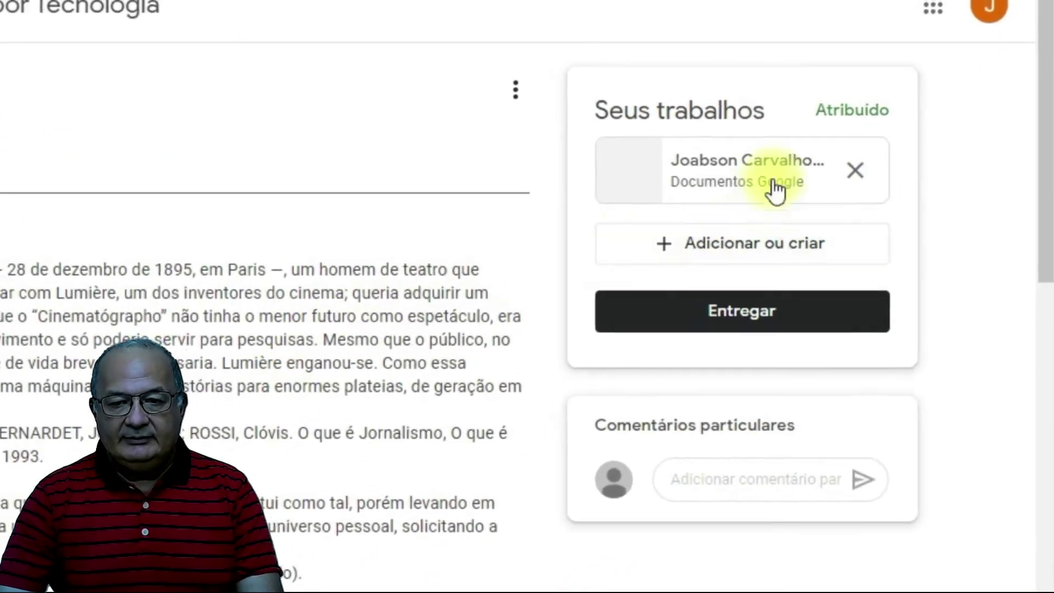
- Examine the Redação activity's instructions, essay proposal and rubric criteria as the student sees them
scroll(237, 373, "down", 10)
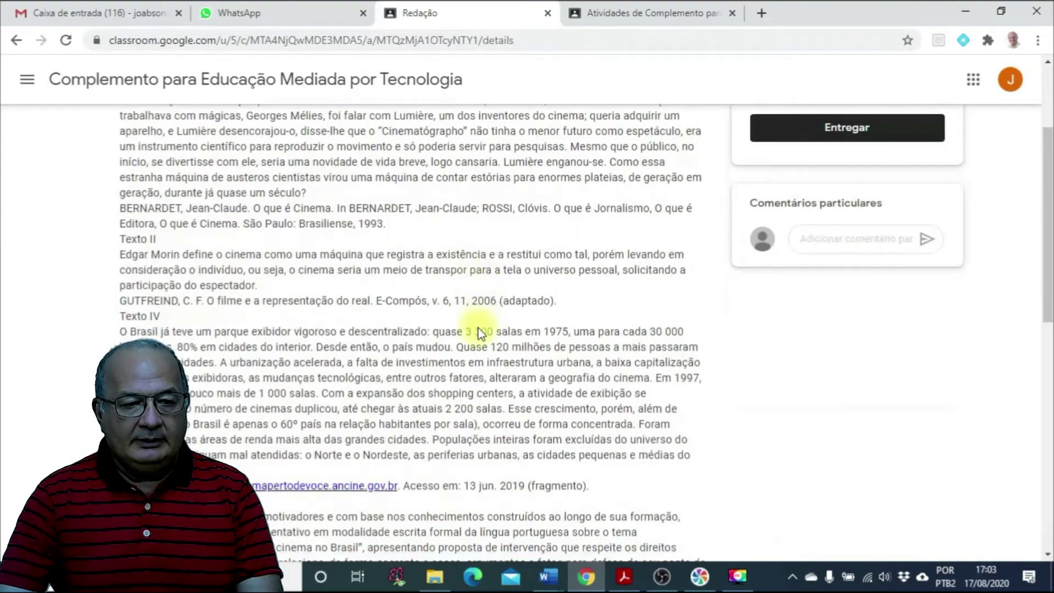
scroll(479, 332, "down", 3)
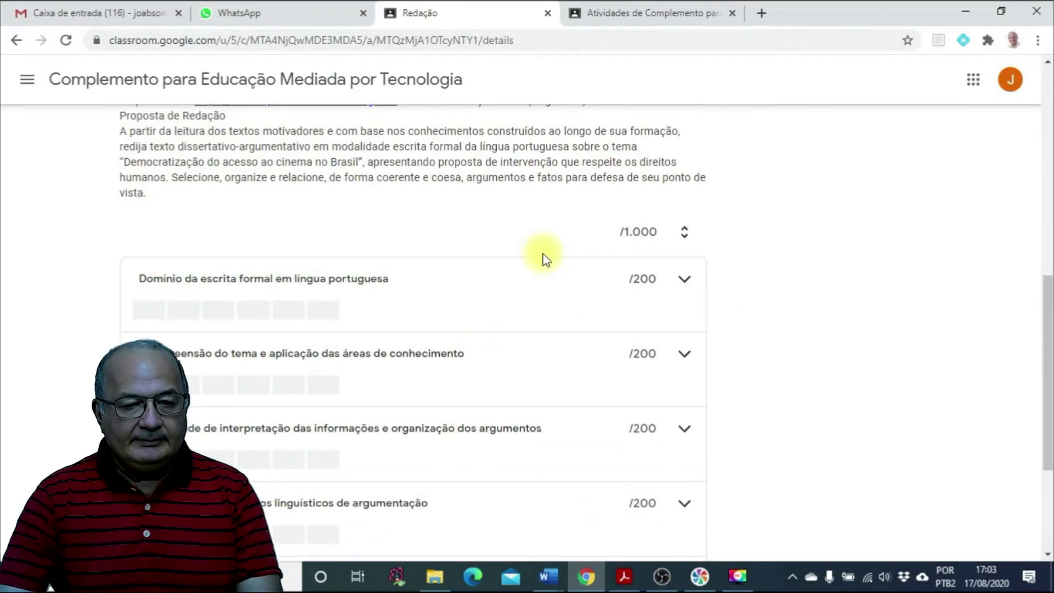
scroll(549, 255, "up", 3)
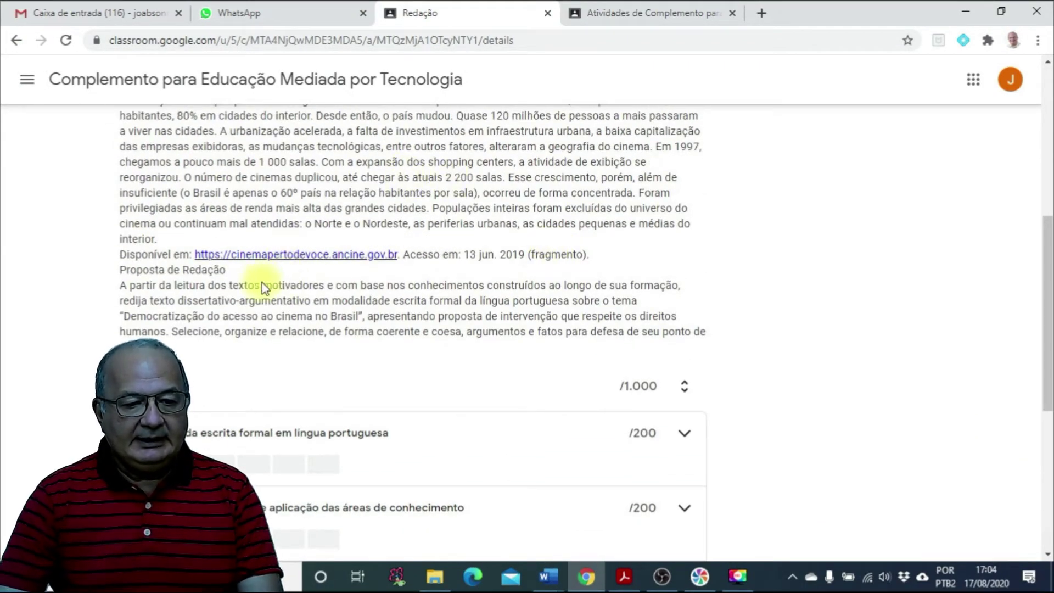
scroll(241, 340, "down", 1)
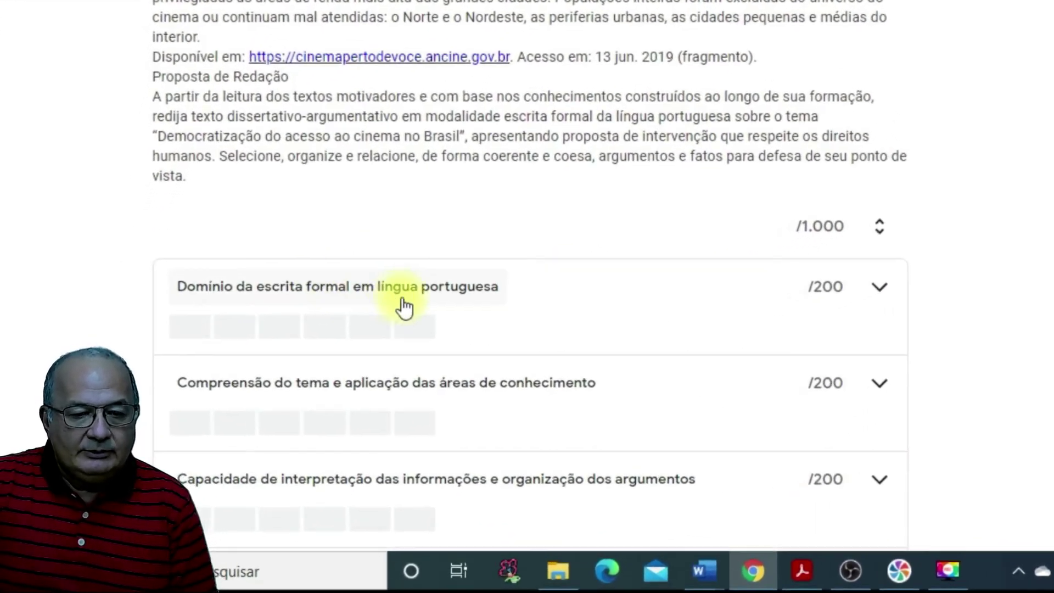
- Examine the performance levels of the criterion "Domínio da escrita formal em língua portuguesa" and look back over the activity's motivating texts
scroll(514, 305, "down", 3)
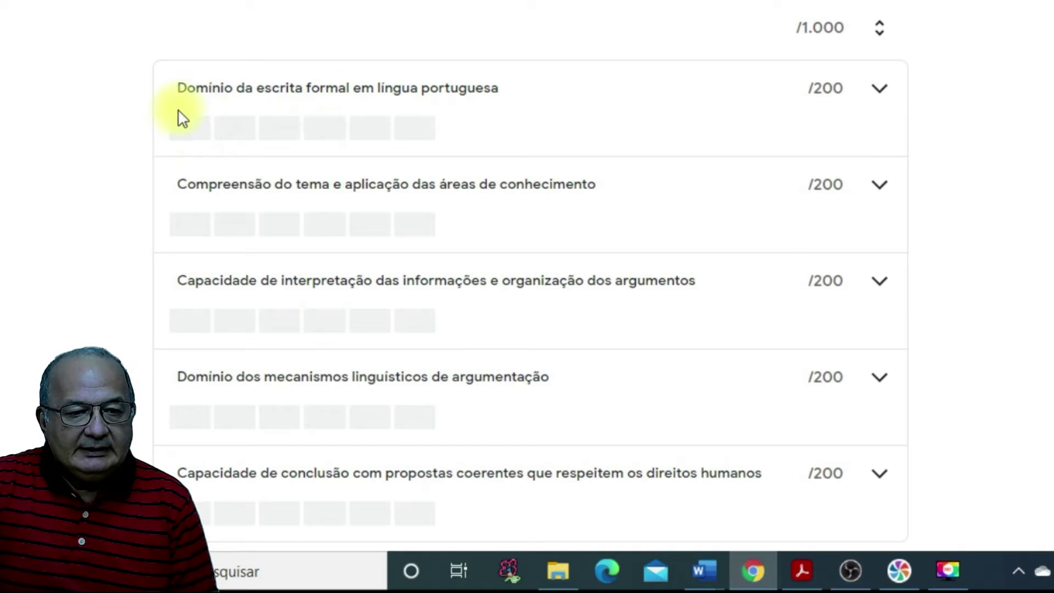
left_click(890, 94)
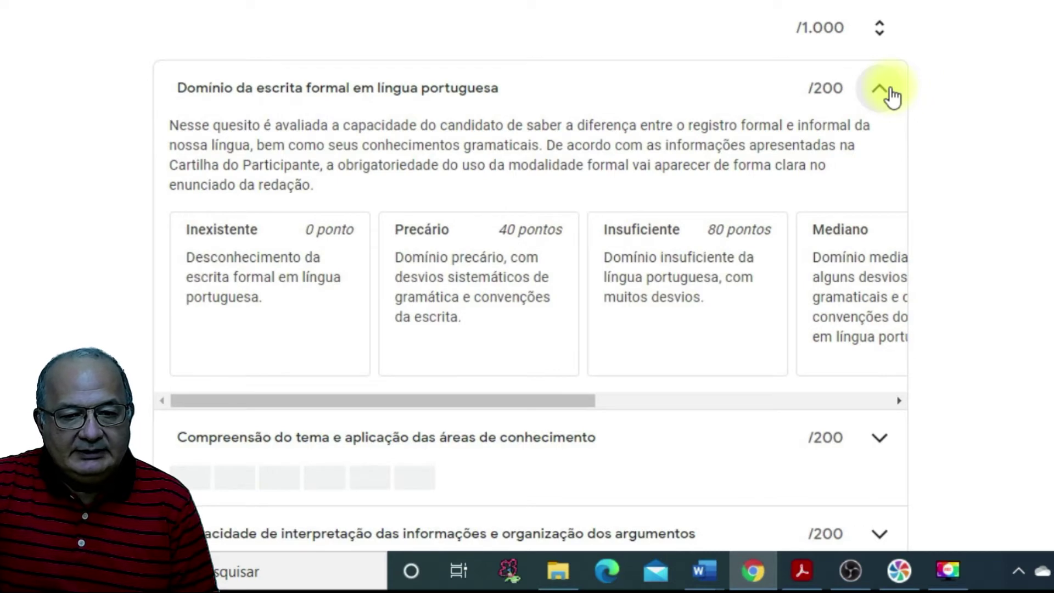
left_click(888, 97)
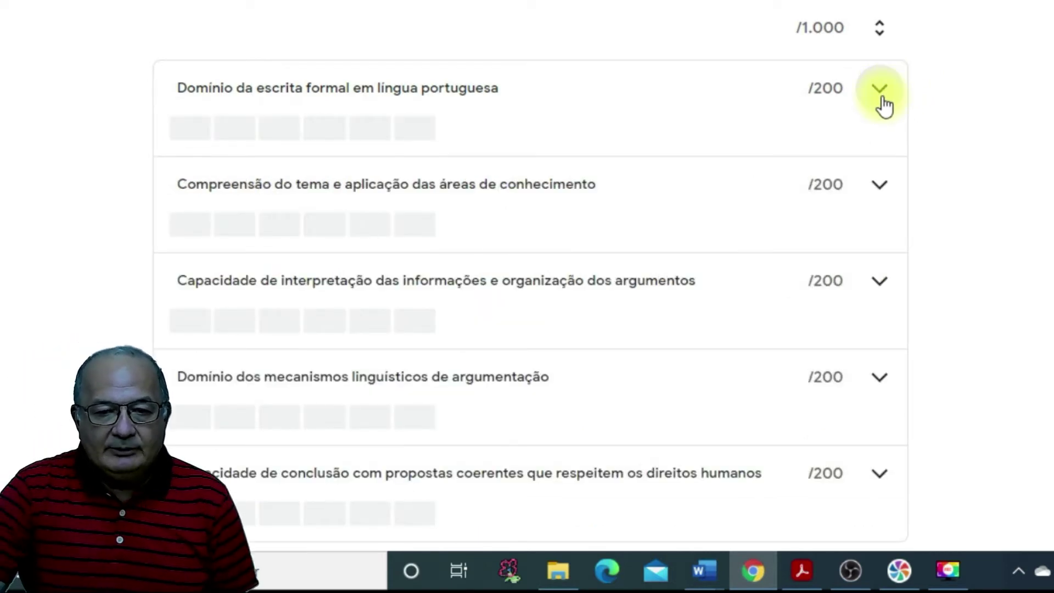
scroll(964, 127, "up", 5)
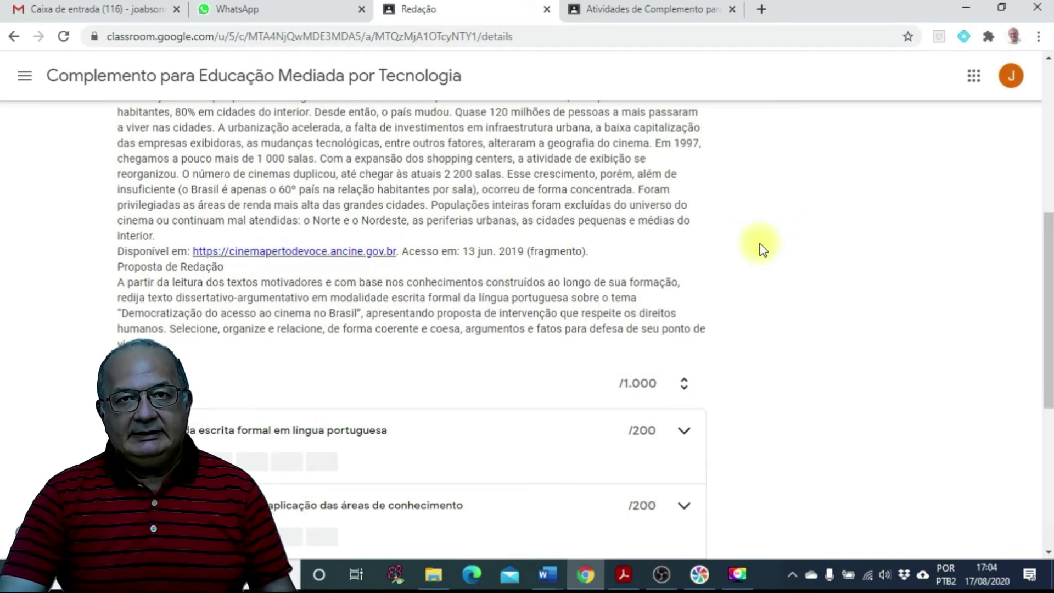
scroll(751, 254, "up", 7)
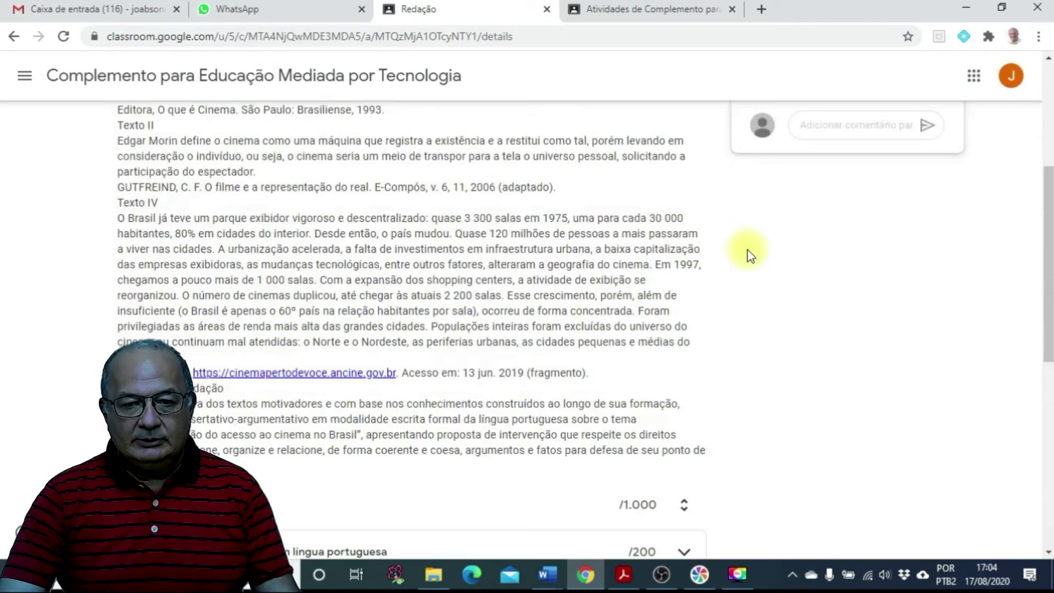
scroll(449, 285, "down", 5)
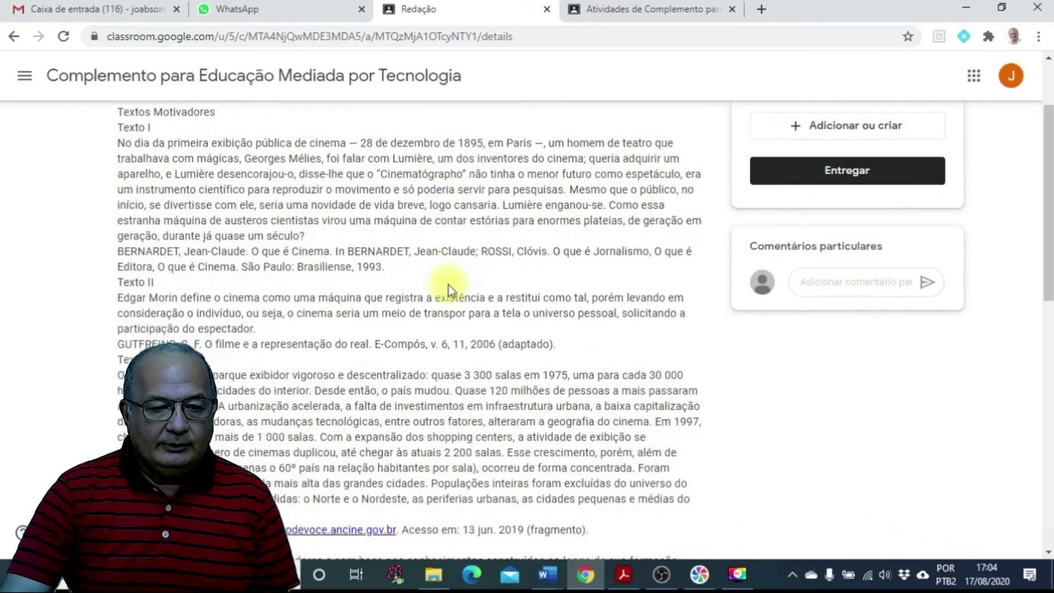
scroll(449, 285, "down", 1)
- Open the student's attached Redação document and start a new paragraph below the line "Use este espaço para sua redação."
scroll(449, 284, "up", 6)
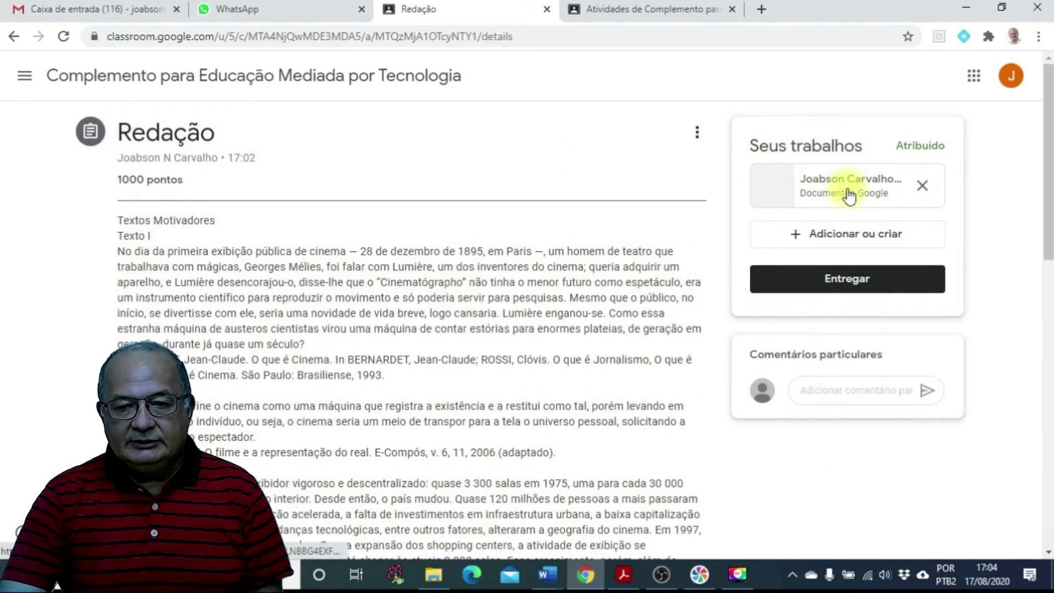
left_click(848, 195)
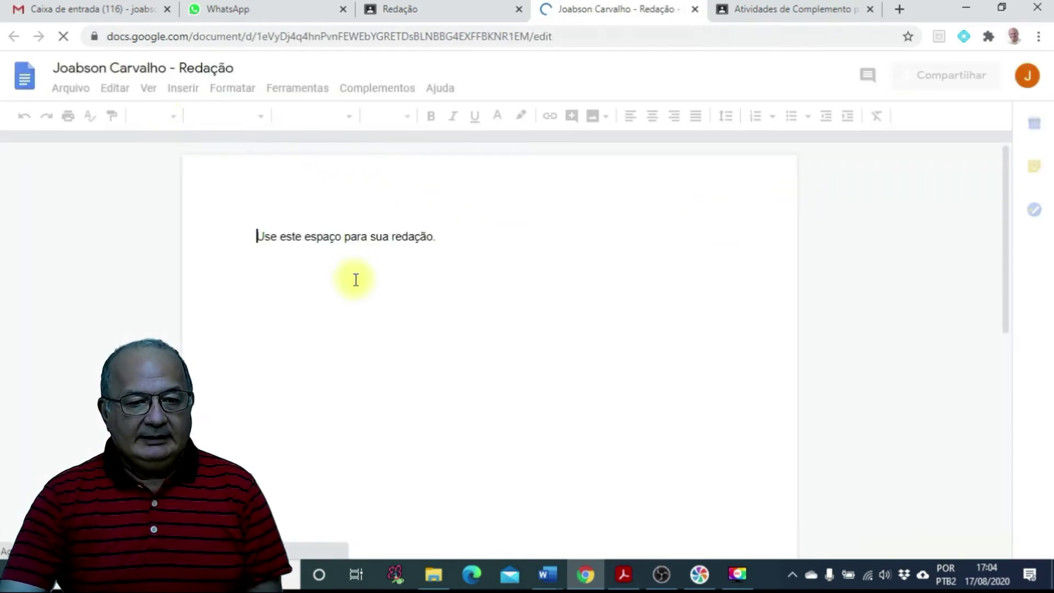
left_click(460, 232)
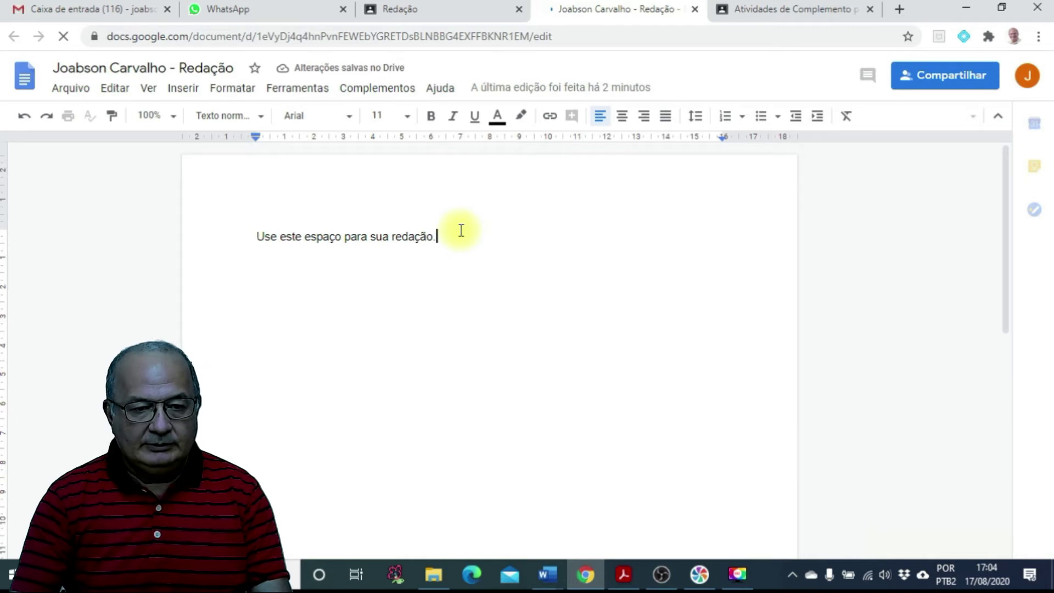
key("Return")
key("Return")
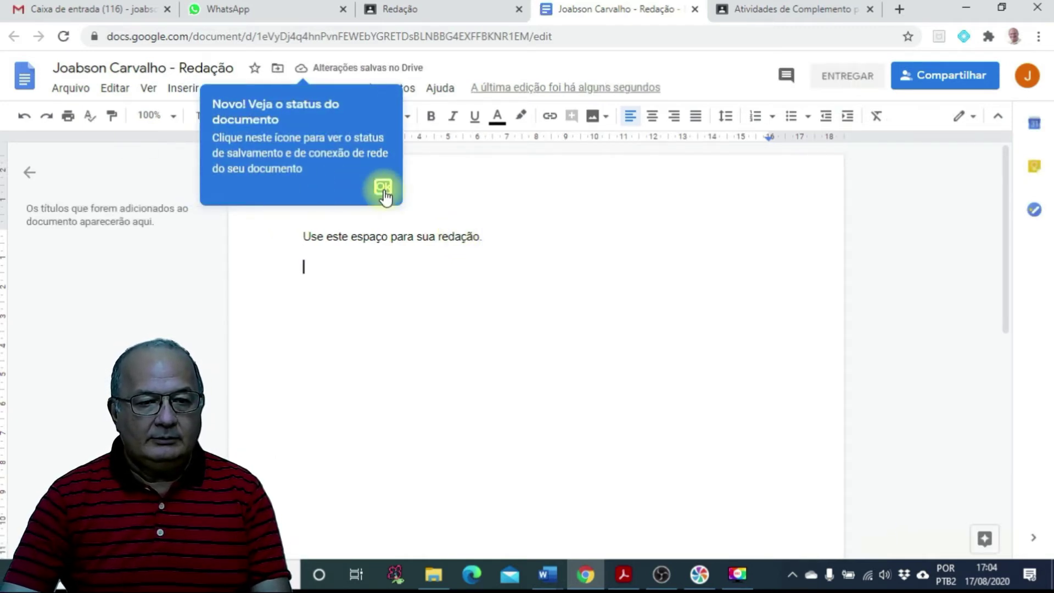
left_click(383, 190)
- Copy the full essay "Democratização do acesso ao cinema no Brasil" from Word and paste it below the opening line of the student's document
left_click(547, 574)
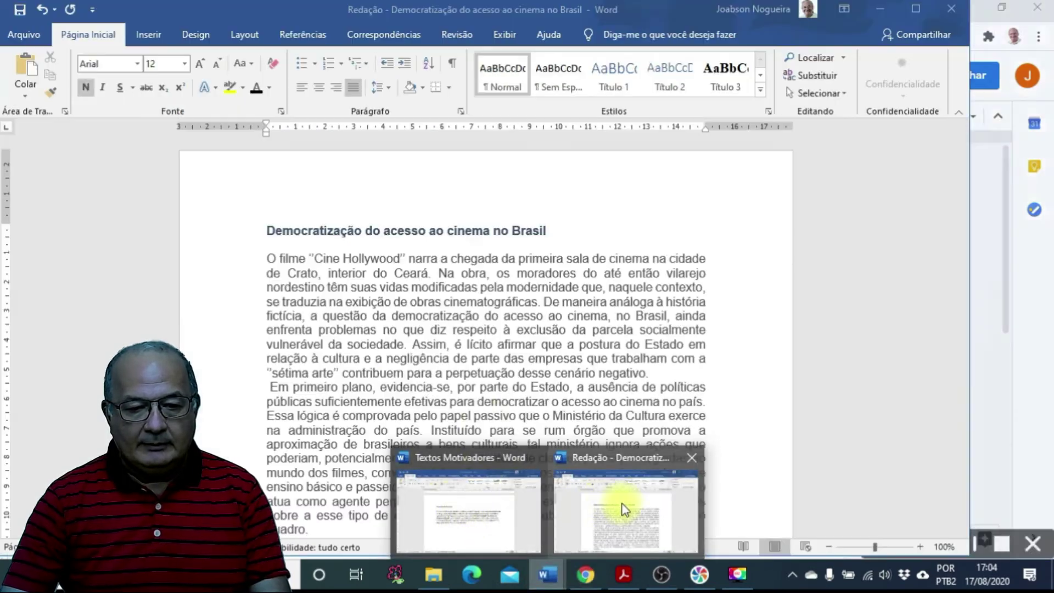
left_click(565, 511)
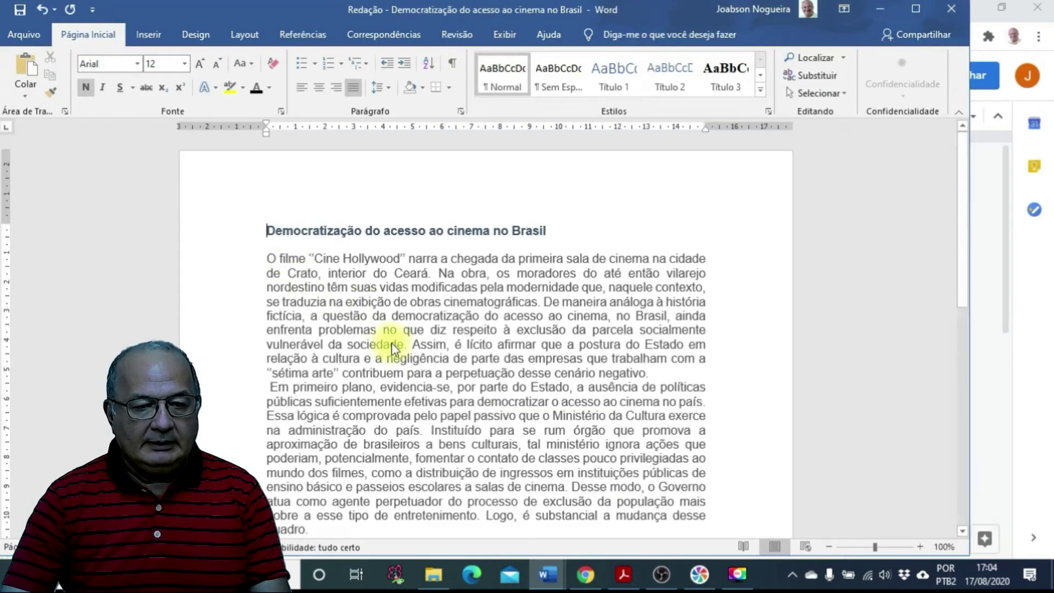
left_click_drag(260, 226, 390, 355)
key("ctrl+c")
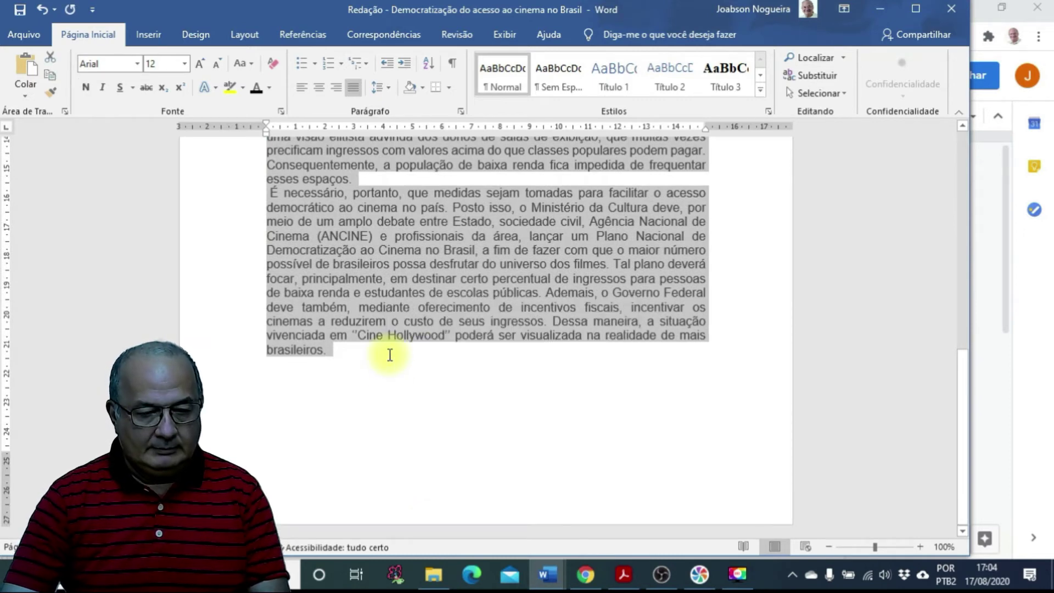
left_click(584, 574)
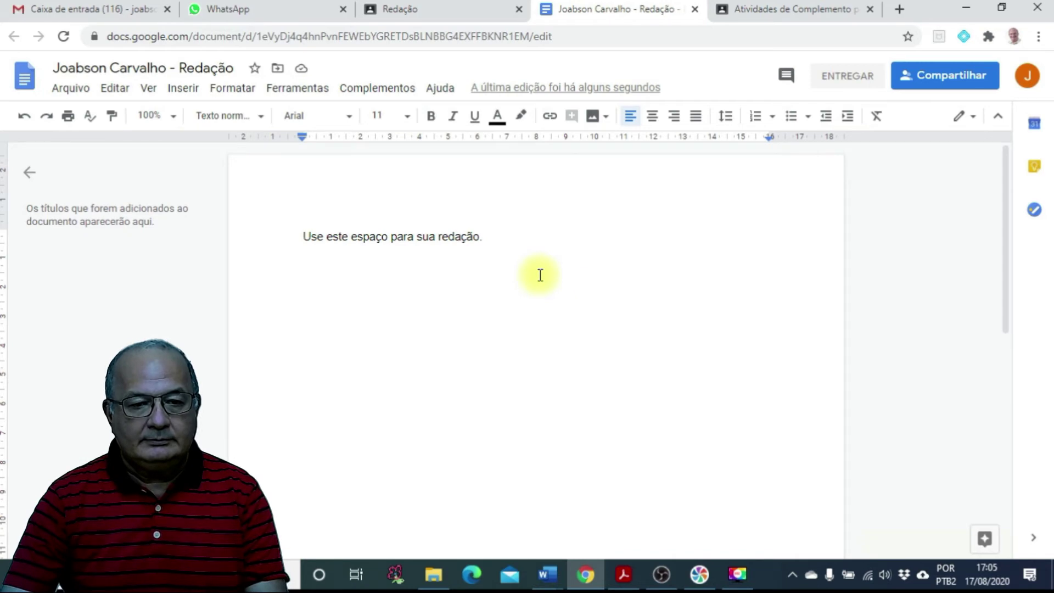
key("ctrl+v")
scroll(522, 334, "up", 10)
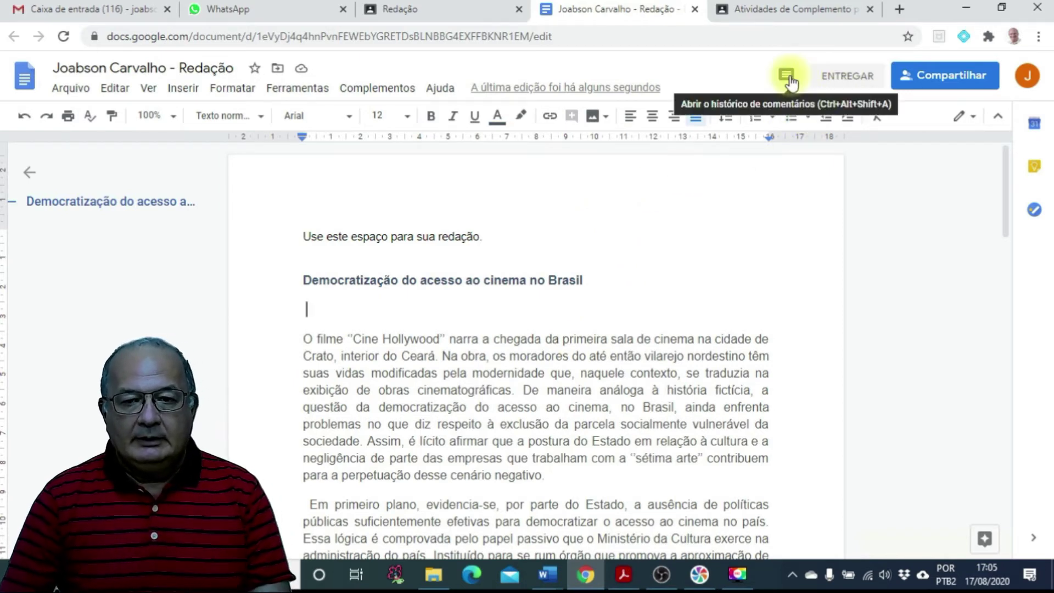
- Turn in the Redação activity with the student's document, and open the submitted document to check it before closing it
left_click(836, 83)
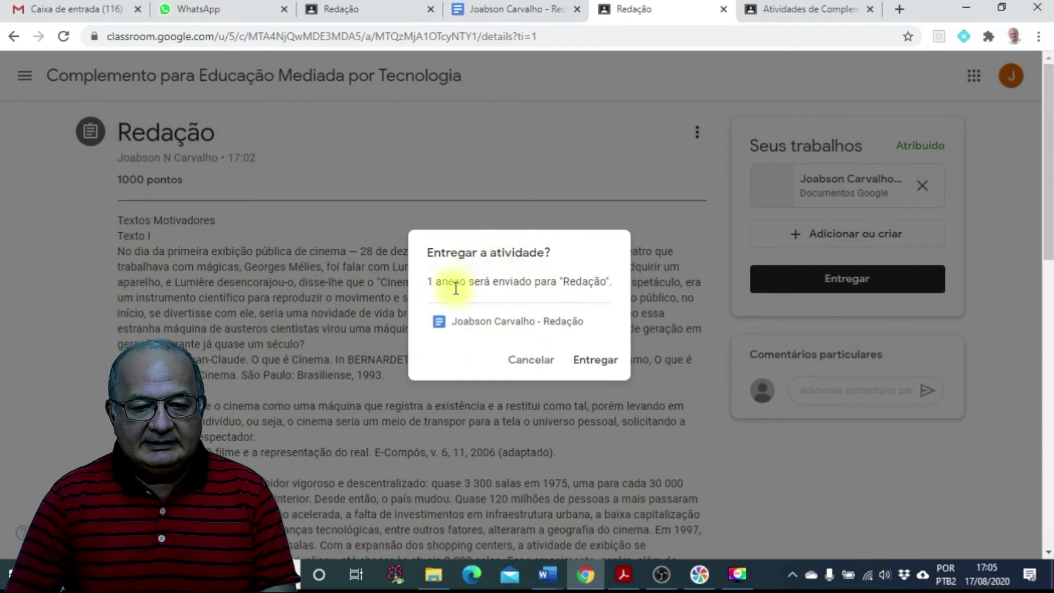
left_click(596, 368)
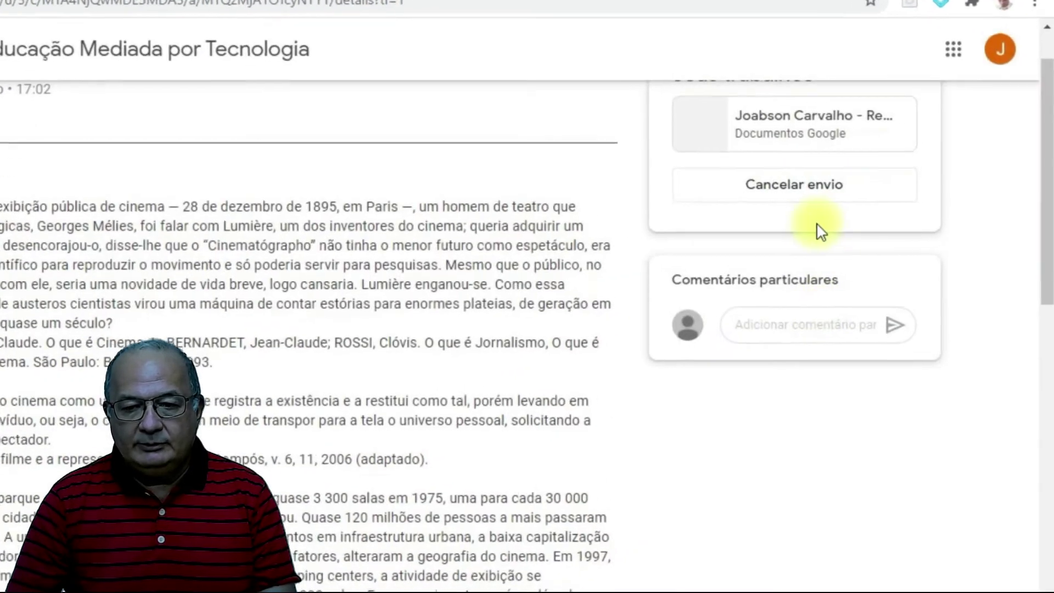
scroll(795, 256, "up", 1)
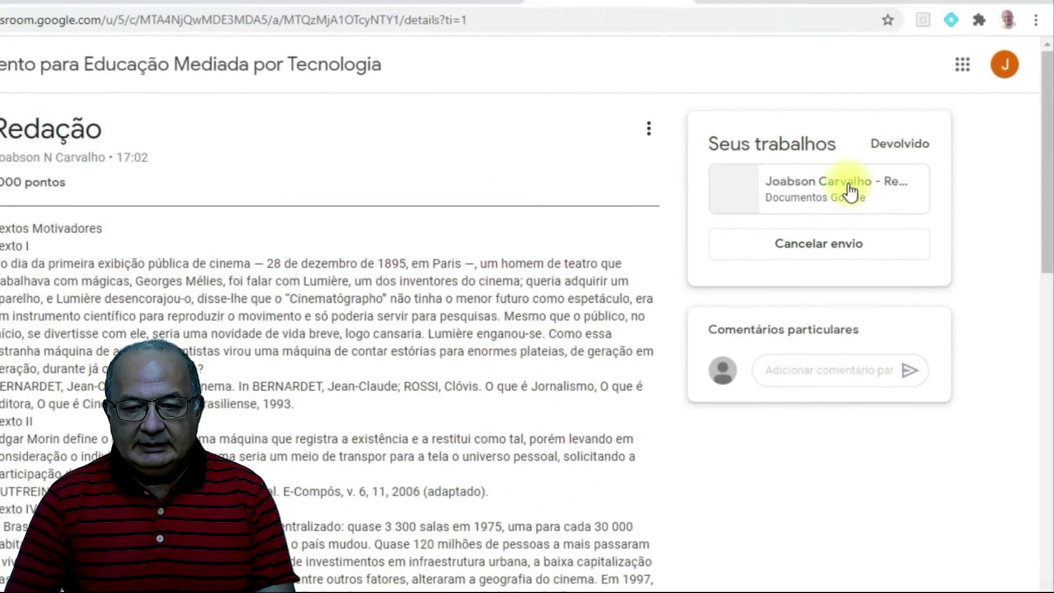
left_click(849, 189)
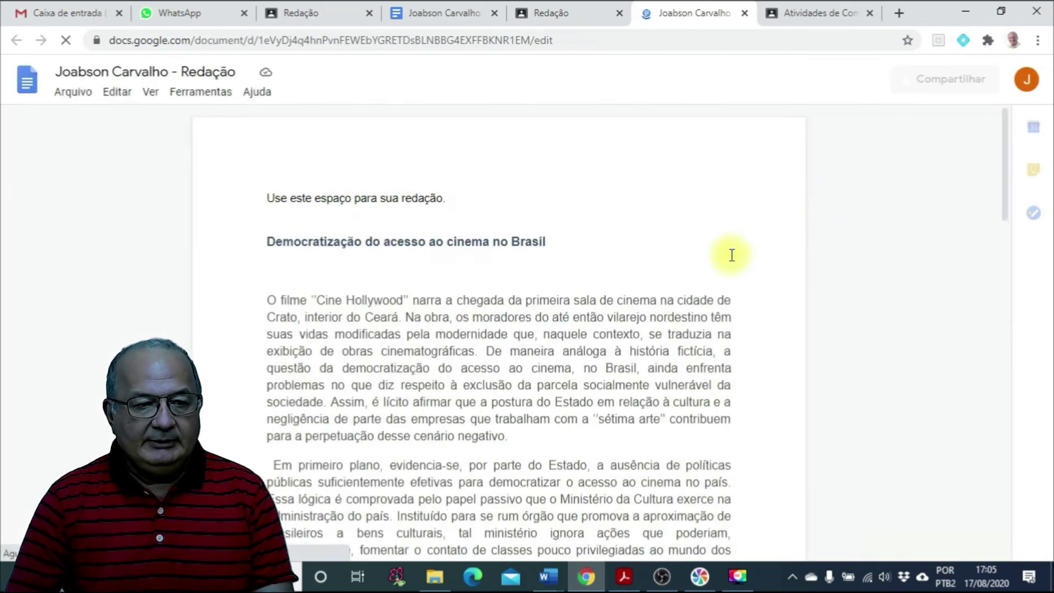
scroll(731, 254, "down", 6)
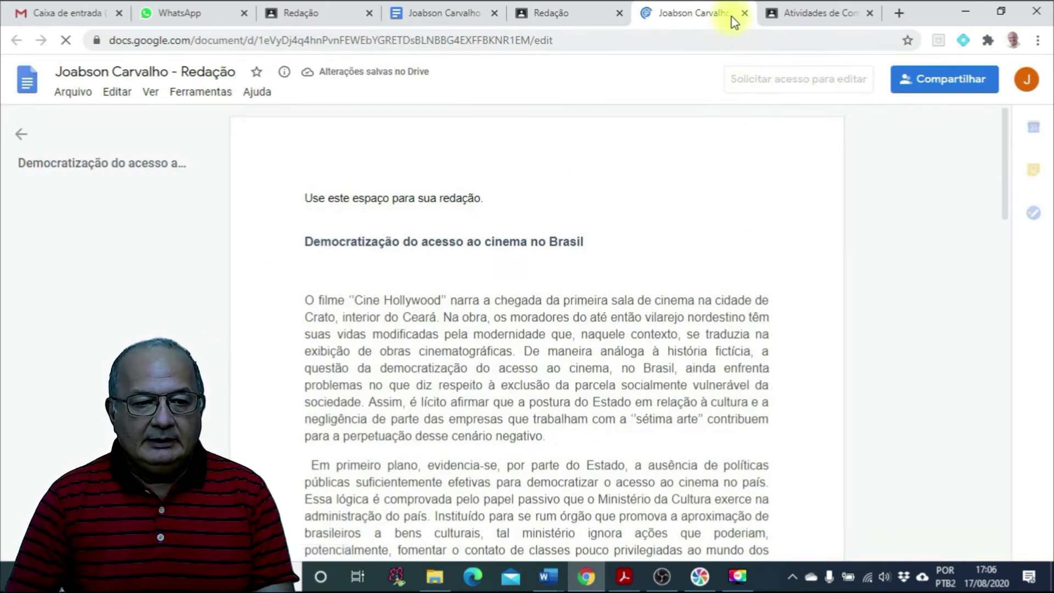
left_click(745, 13)
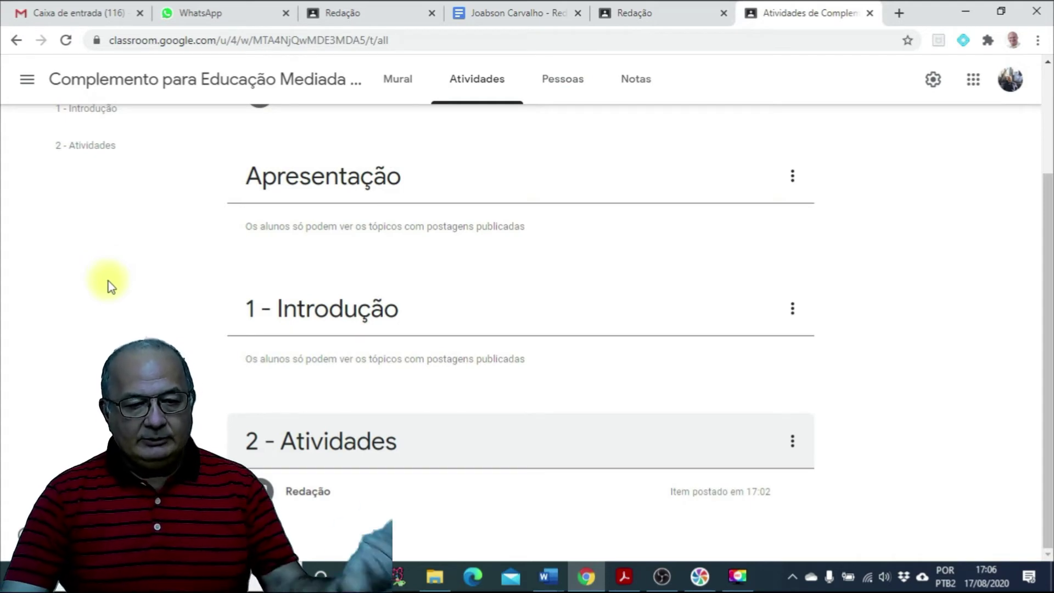
- Expand the Redação activity under "2 - Atividades" in the teacher's view and examine its instructions and submission counts
left_click(315, 499)
scroll(431, 451, "down", 4)
scroll(450, 373, "down", 2)
scroll(447, 369, "up", 4)
scroll(985, 383, "down", 2)
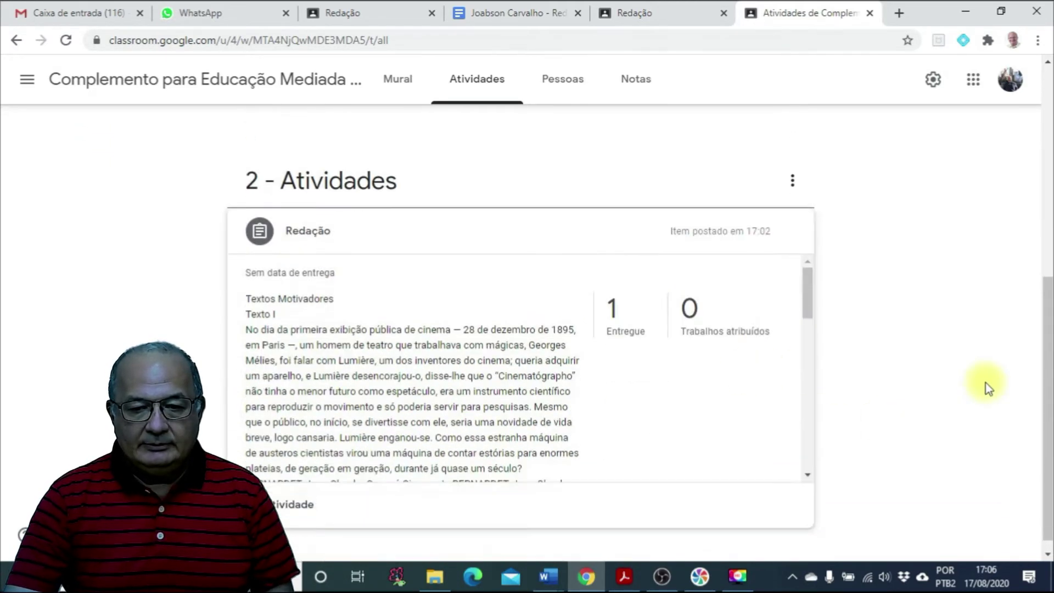
scroll(427, 392, "down", 1)
scroll(427, 393, "down", 1)
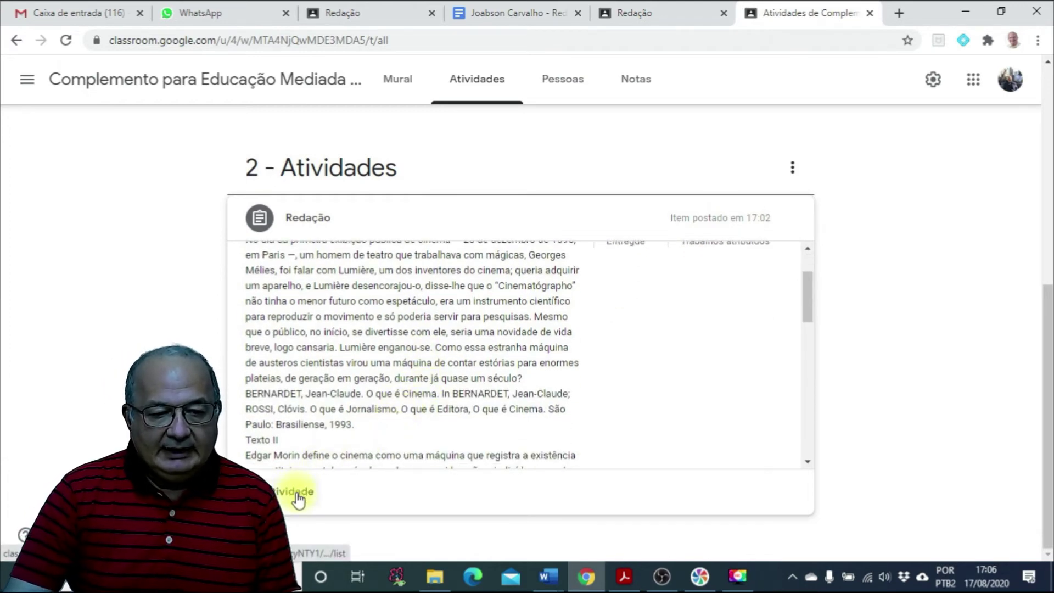
scroll(564, 426, "up", 3)
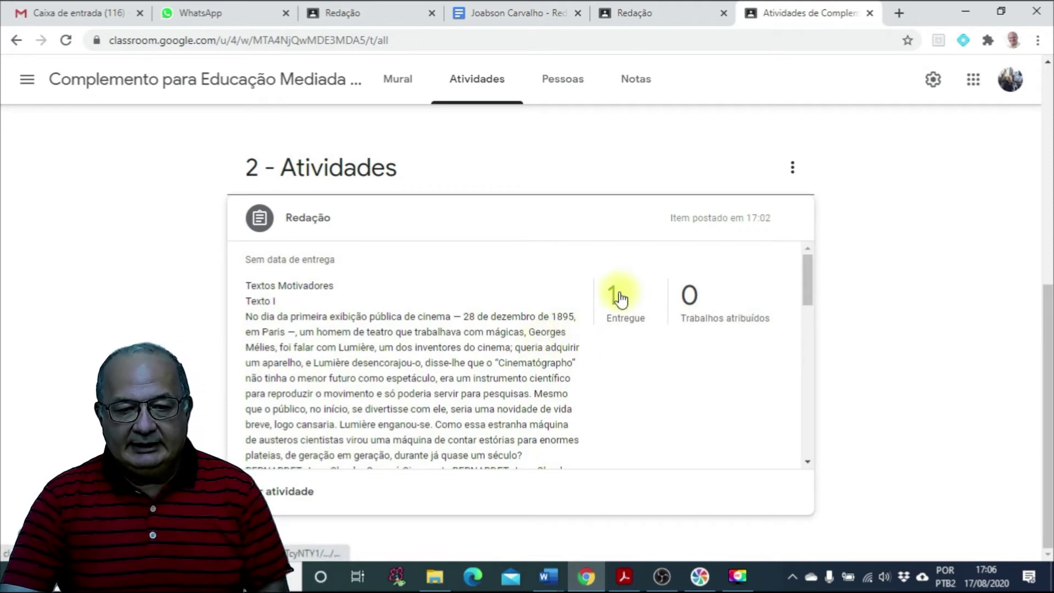
- Open the student's submitted essay for grading from the Redação activity's student work and look through its text
left_click(290, 494)
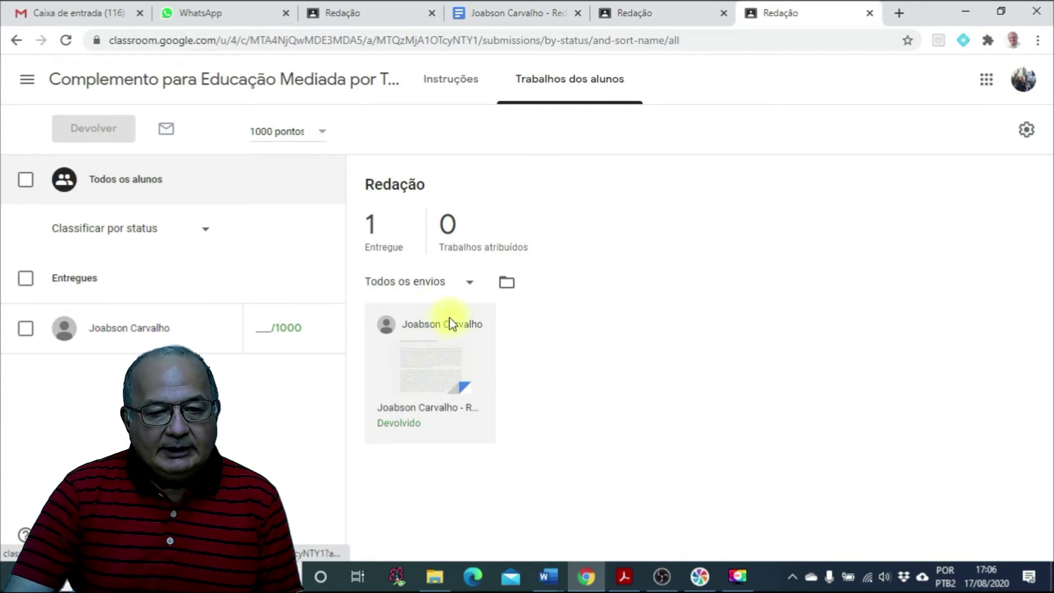
left_click(432, 377)
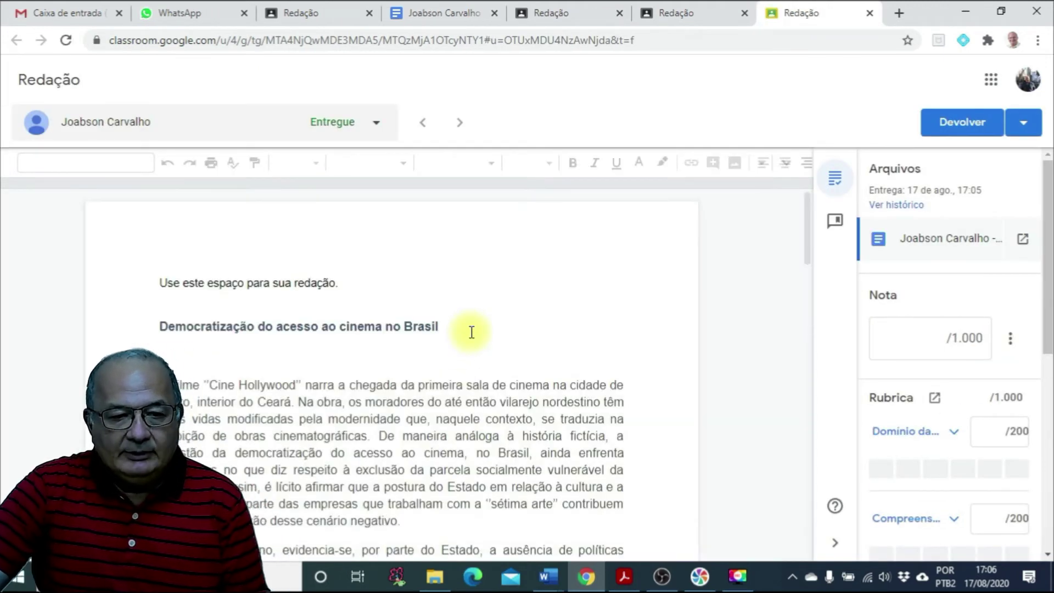
scroll(306, 346, "down", 8)
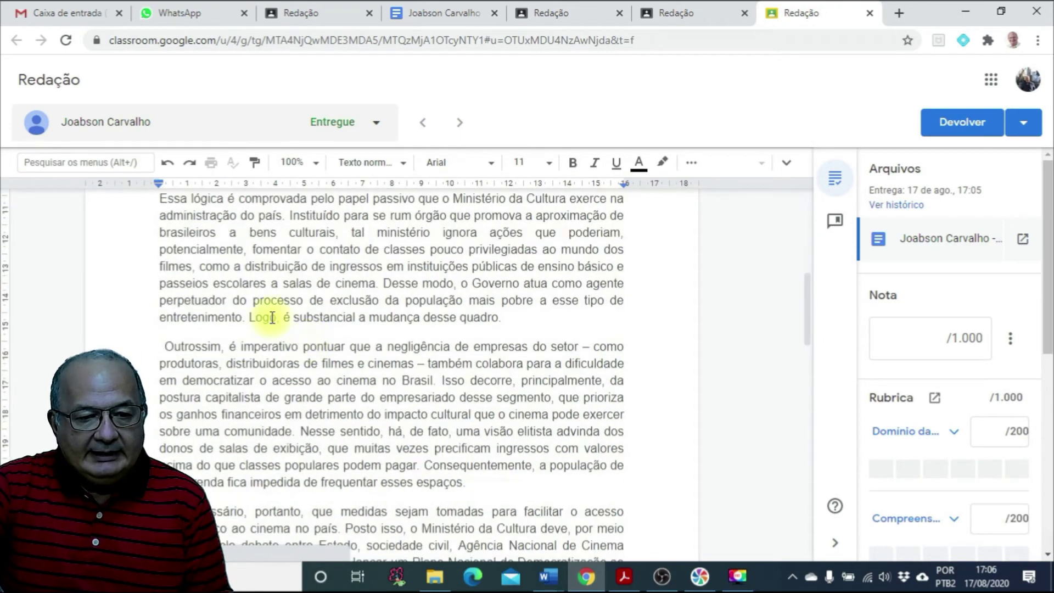
scroll(270, 315, "up", 8)
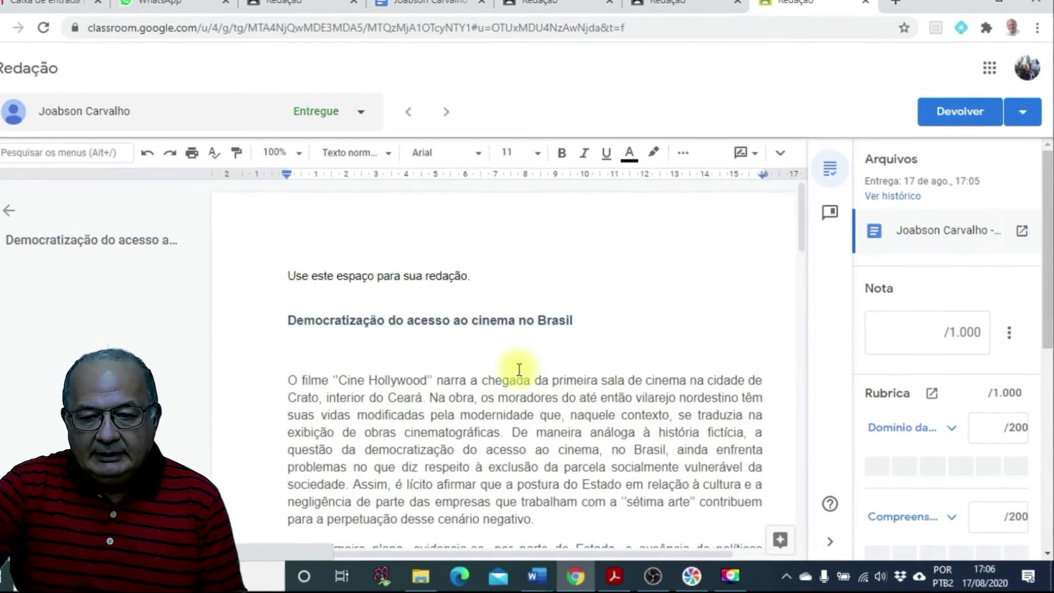
scroll(980, 278, "down", 3)
scroll(976, 275, "up", 2)
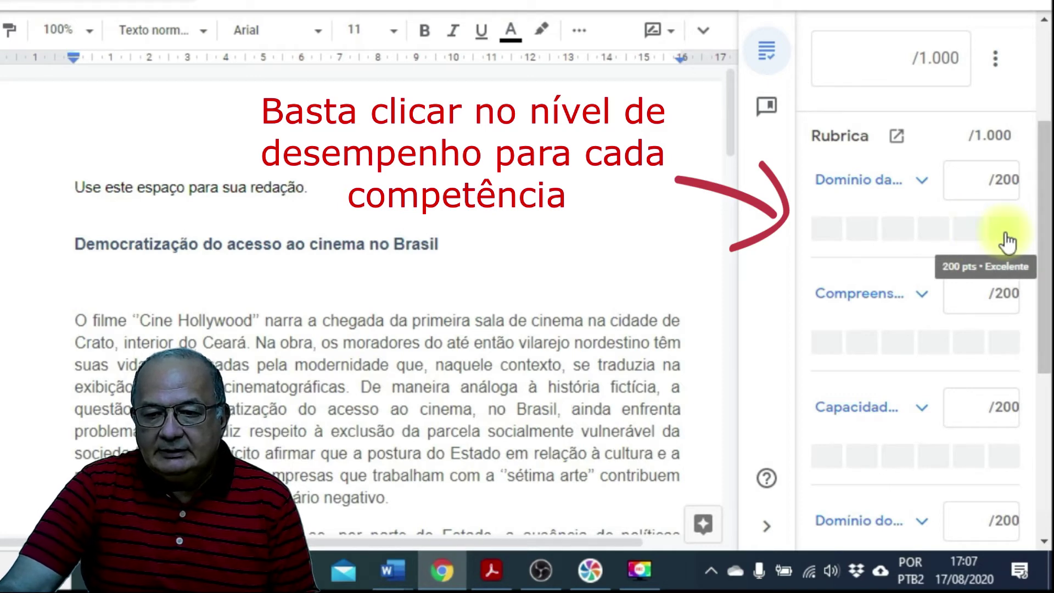
- Expand the first rubric criterion, "Domínio da...", review its level descriptions, and rate the essay as Bom, 160 pontos
left_click(927, 188)
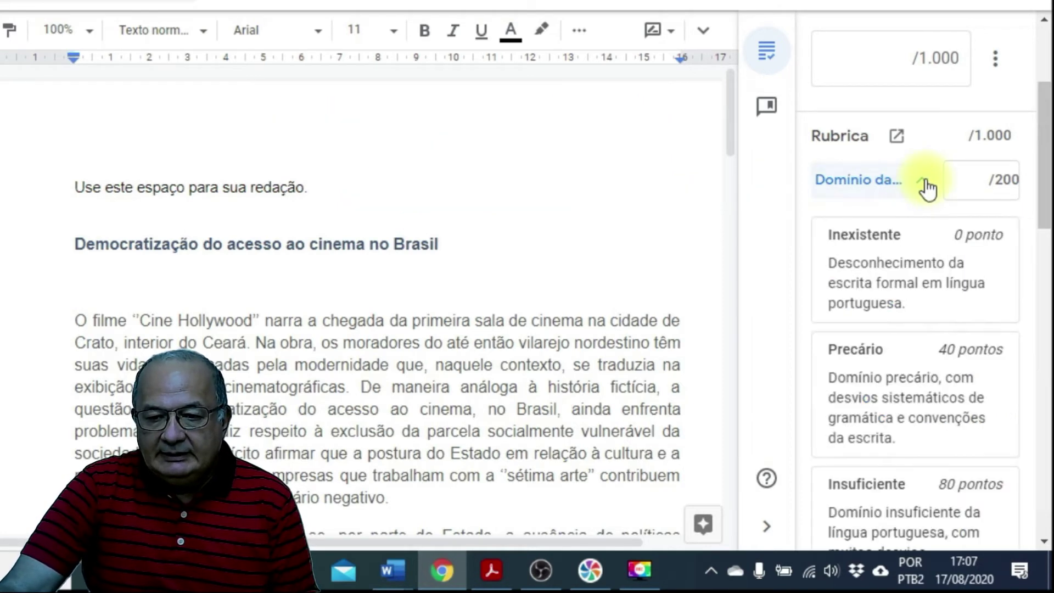
scroll(901, 294, "down", 5)
scroll(905, 285, "down", 2)
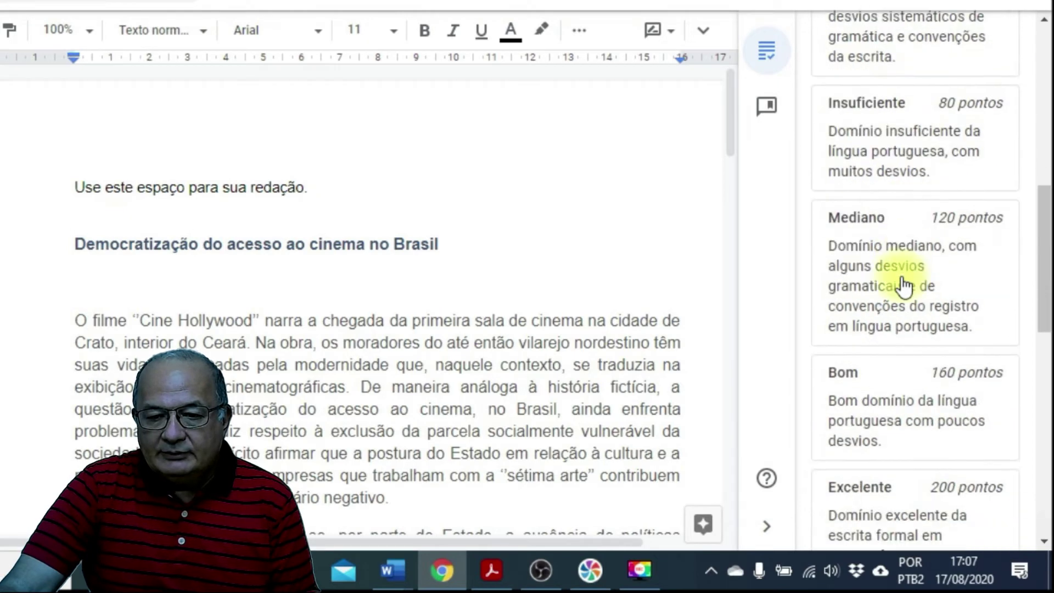
scroll(902, 284, "up", 8)
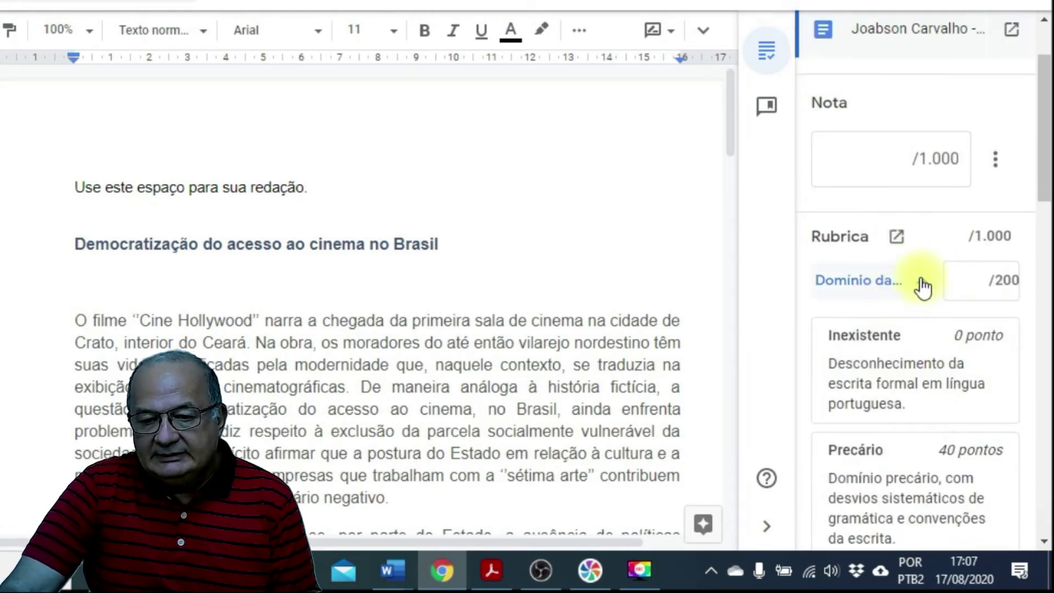
scroll(900, 356, "down", 5)
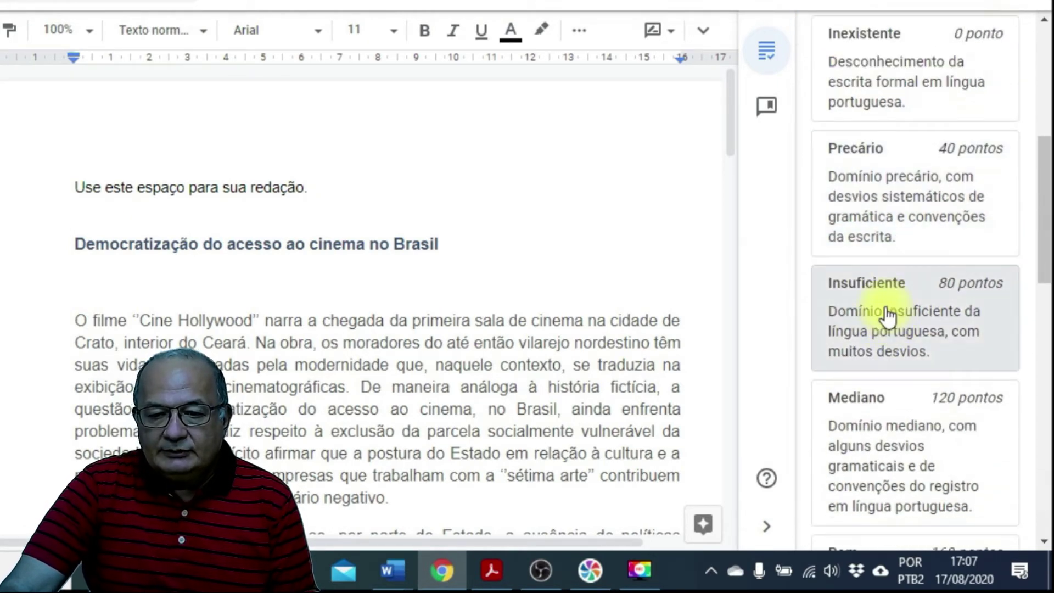
scroll(889, 305, "up", 4)
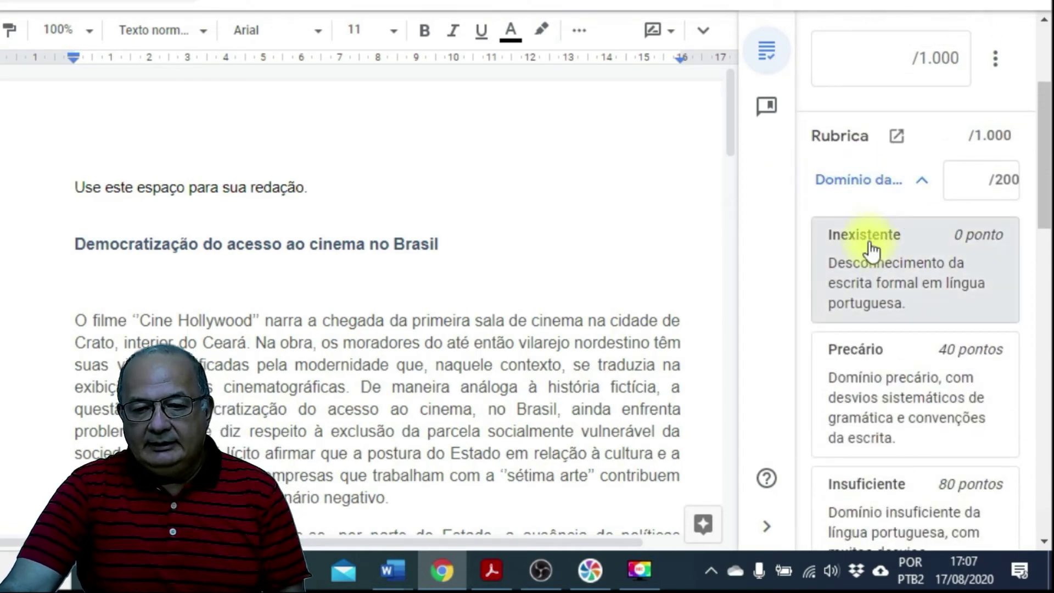
scroll(917, 343, "down", 5)
scroll(919, 346, "down", 3)
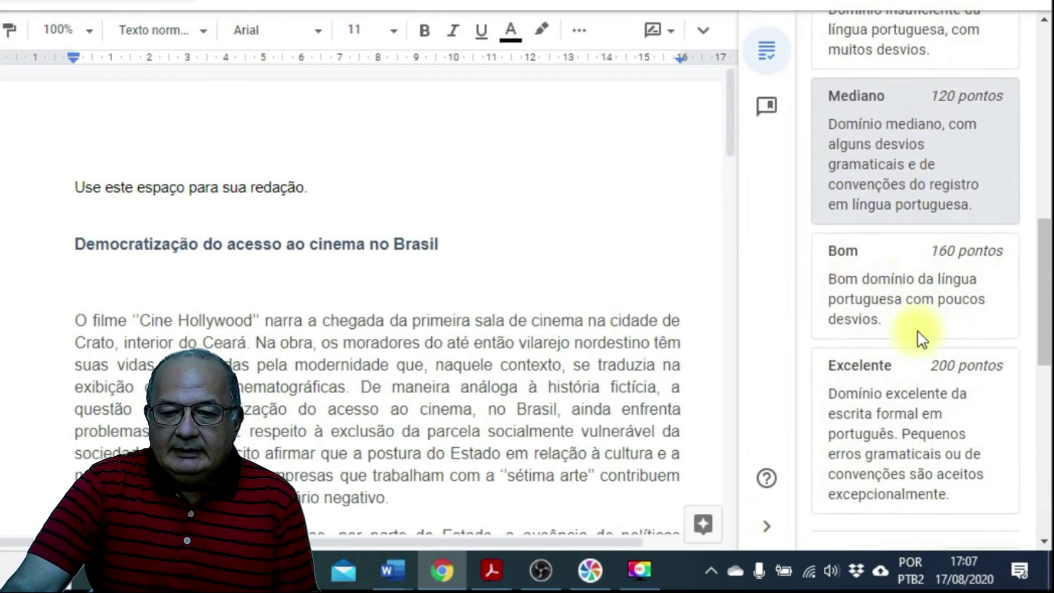
left_click(919, 298)
scroll(918, 295, "down", 8)
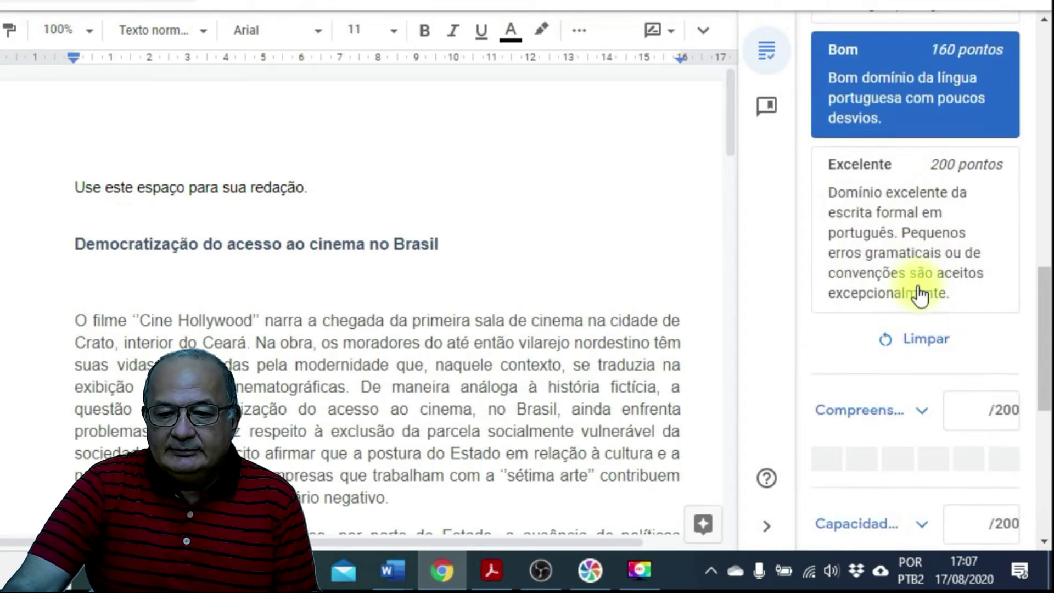
- Rate the remaining rubric criteria in order: "Compreens..." 120, "Capacidad..." 160, "Domínio do..." 200, and the last "Capacidad..." 120 points
scroll(917, 294, "up", 2)
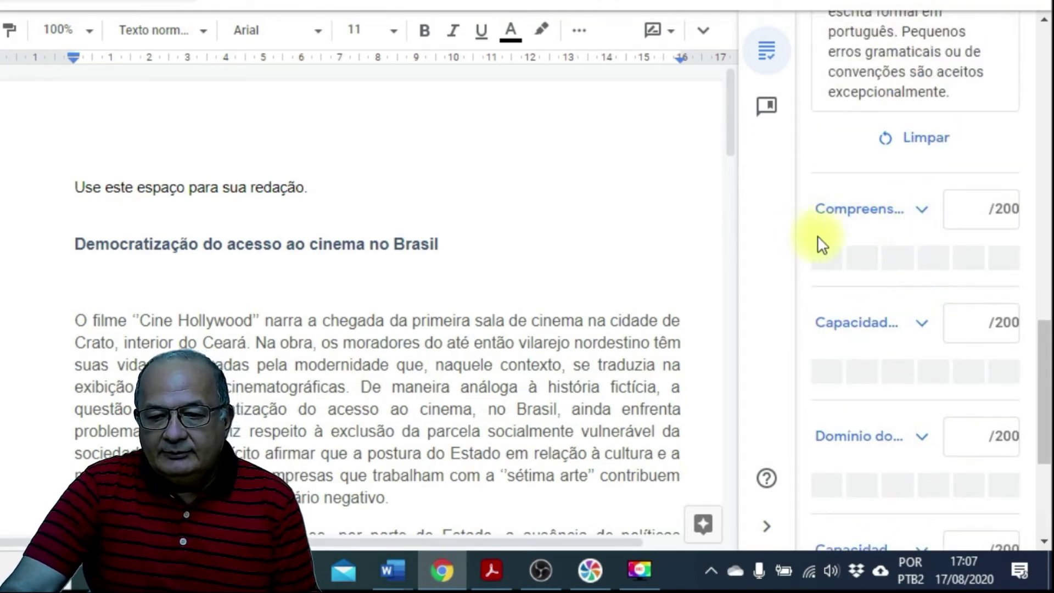
scroll(875, 230, "up", 7)
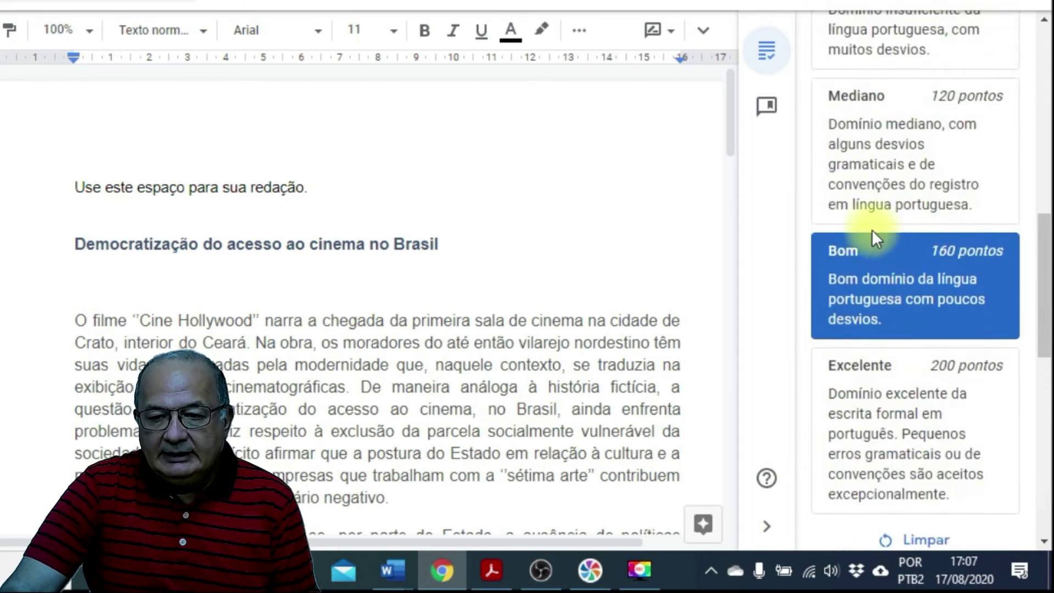
scroll(892, 289, "down", 7)
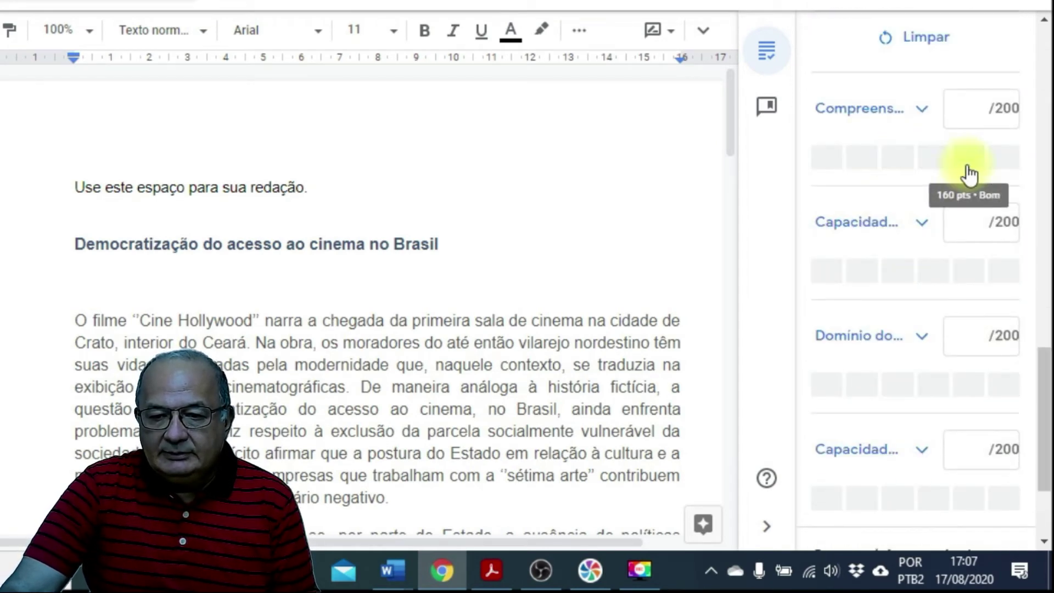
left_click(933, 162)
left_click(966, 277)
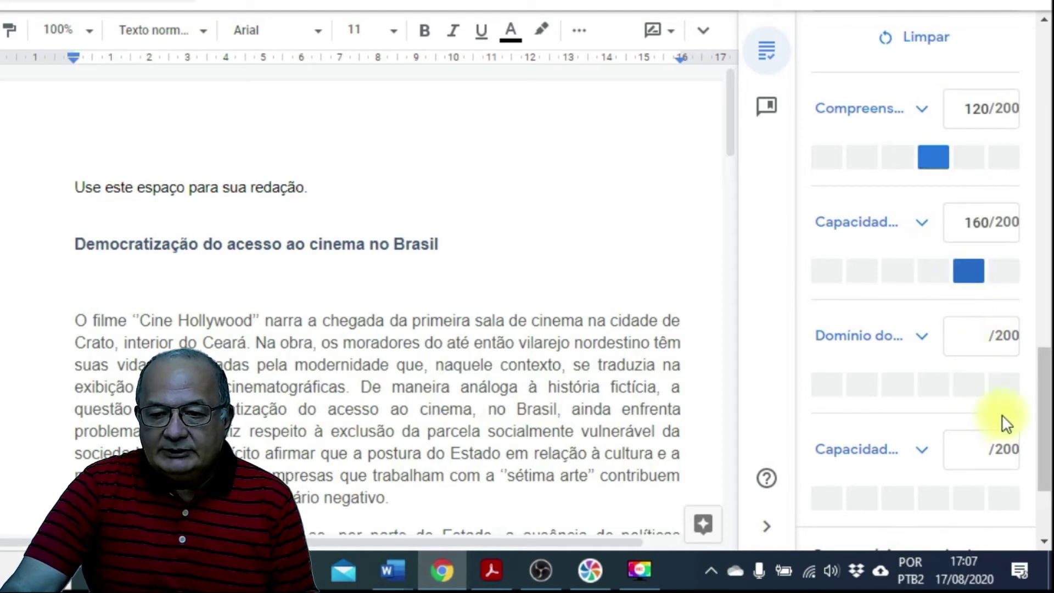
left_click(1004, 399)
scroll(897, 376, "down", 3)
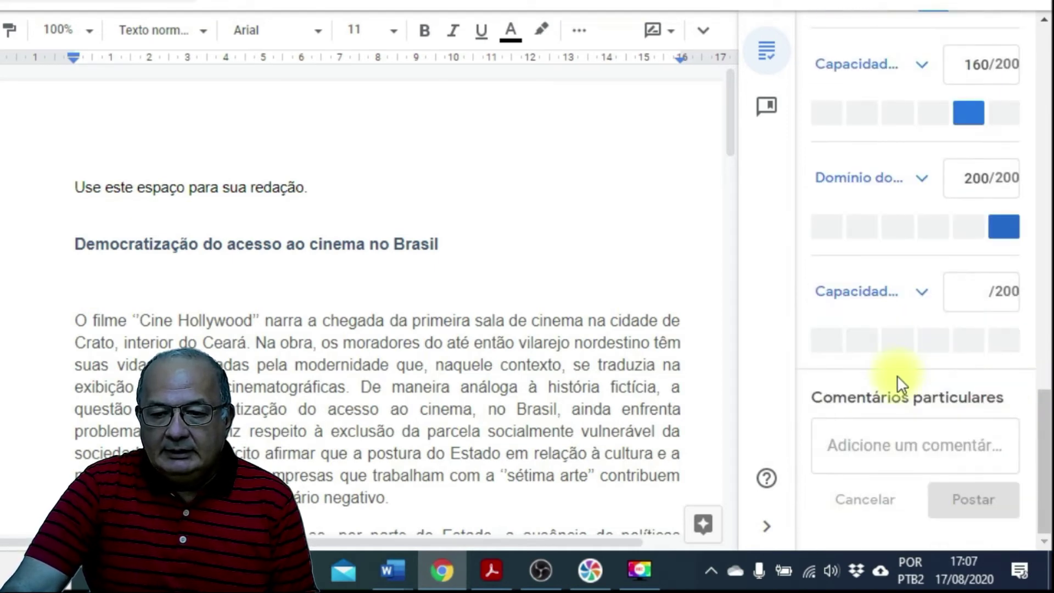
left_click(929, 343)
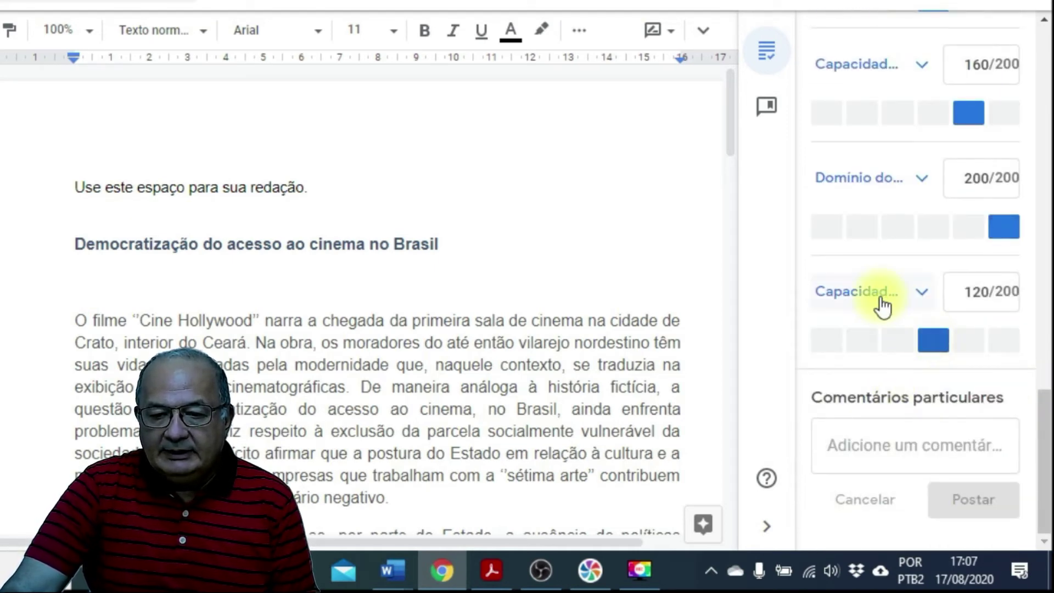
- Check the overall grade calculated from the rubric and go to the private comment field
left_click(842, 282)
scroll(872, 273, "up", 3)
scroll(867, 261, "up", 5)
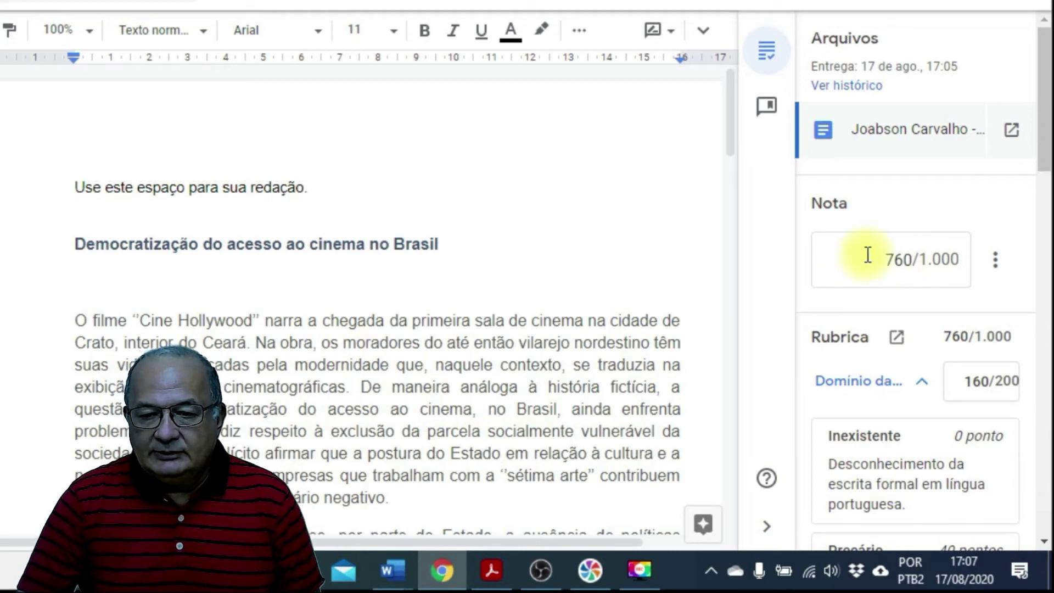
scroll(914, 264, "down", 15)
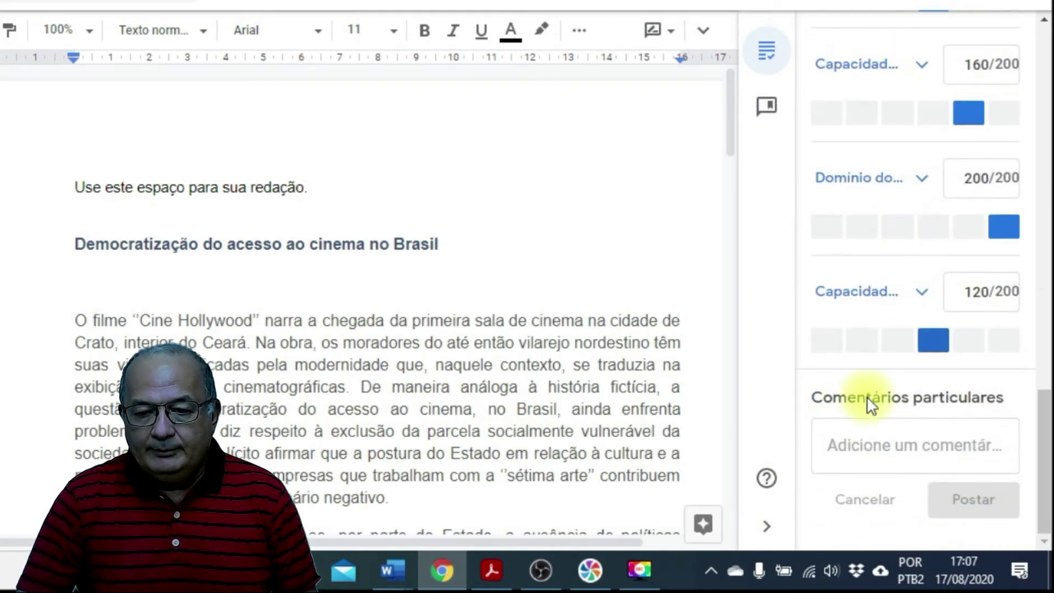
left_click(864, 442)
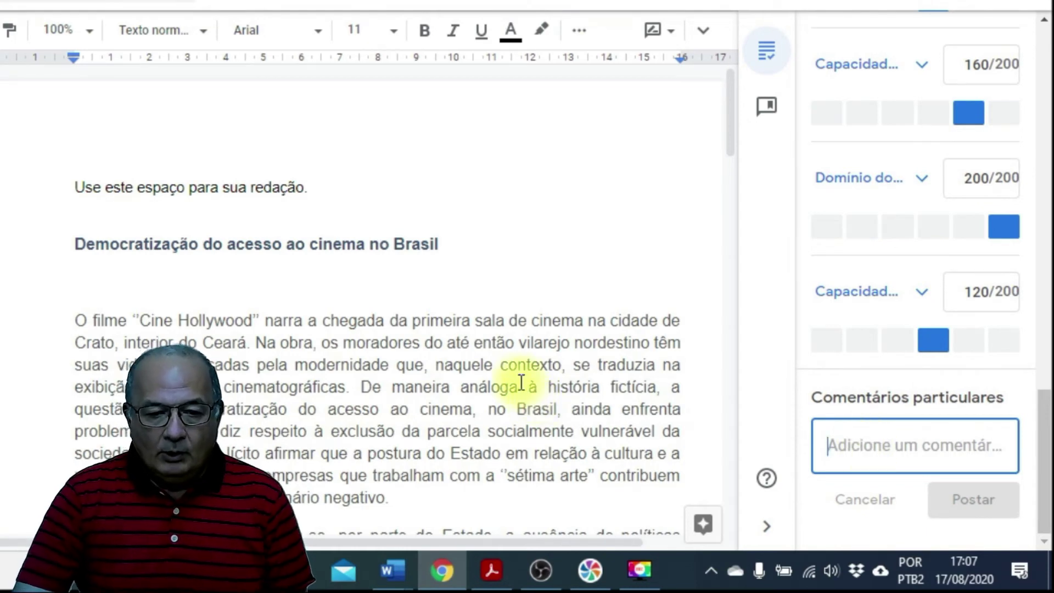
- Insert the suggested correction "se um" right after the misspelled "se rum" in the essay's second paragraph
scroll(481, 357, "down", 4)
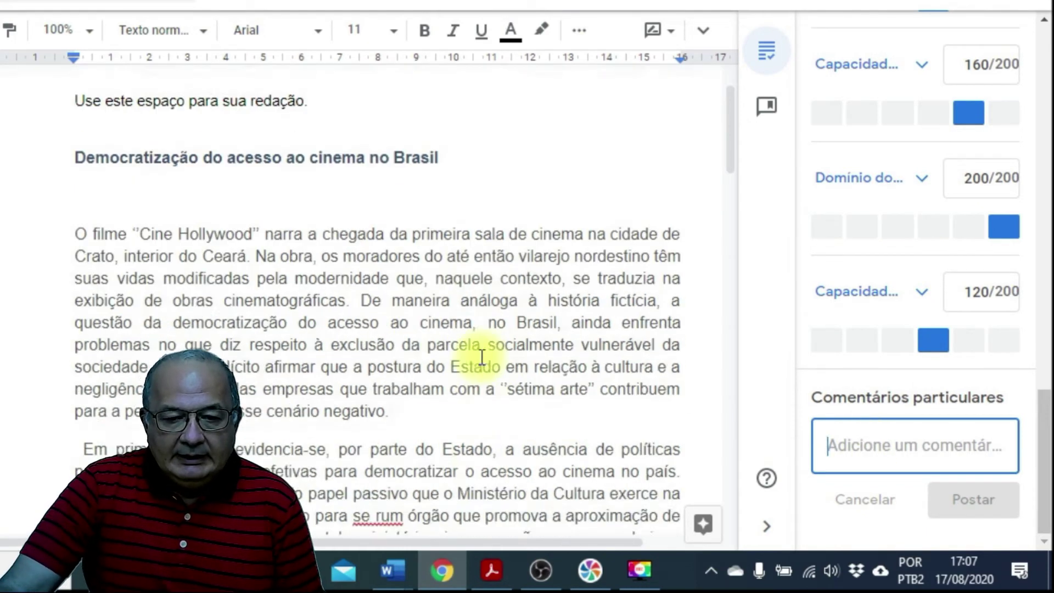
left_click(331, 248)
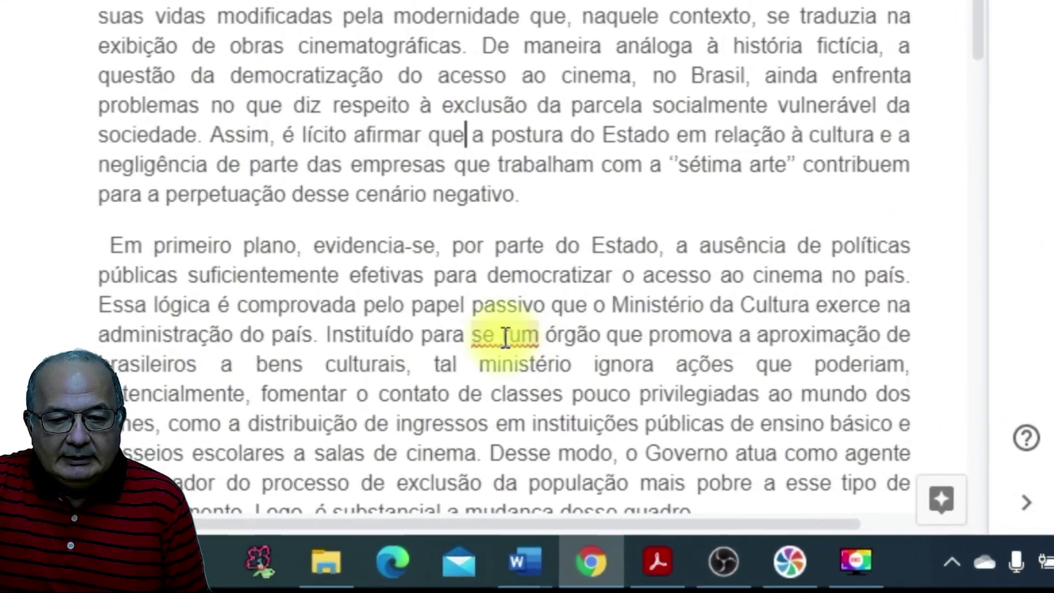
left_click(406, 387)
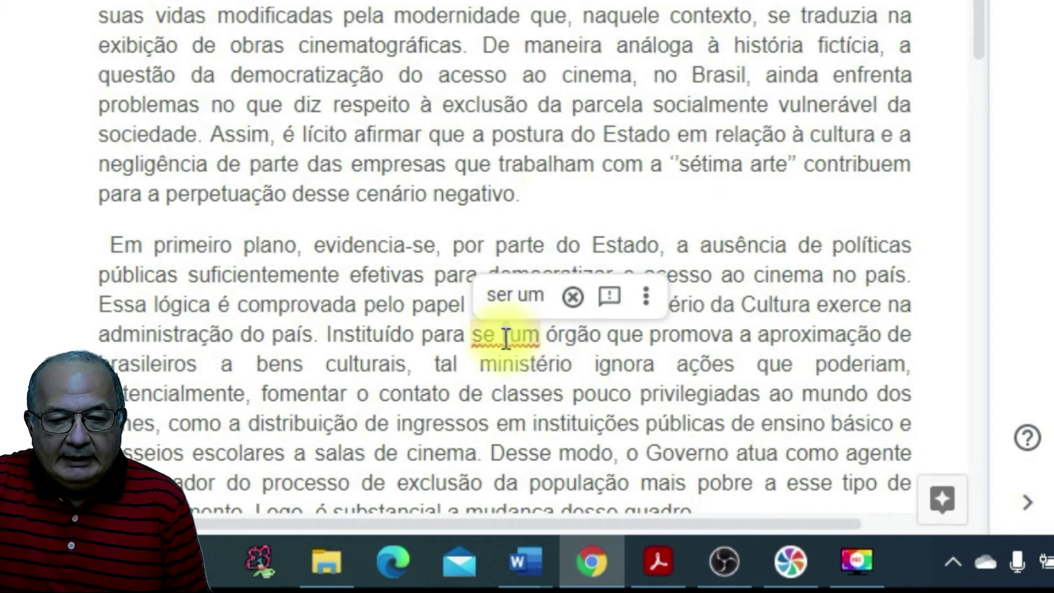
left_click(548, 336)
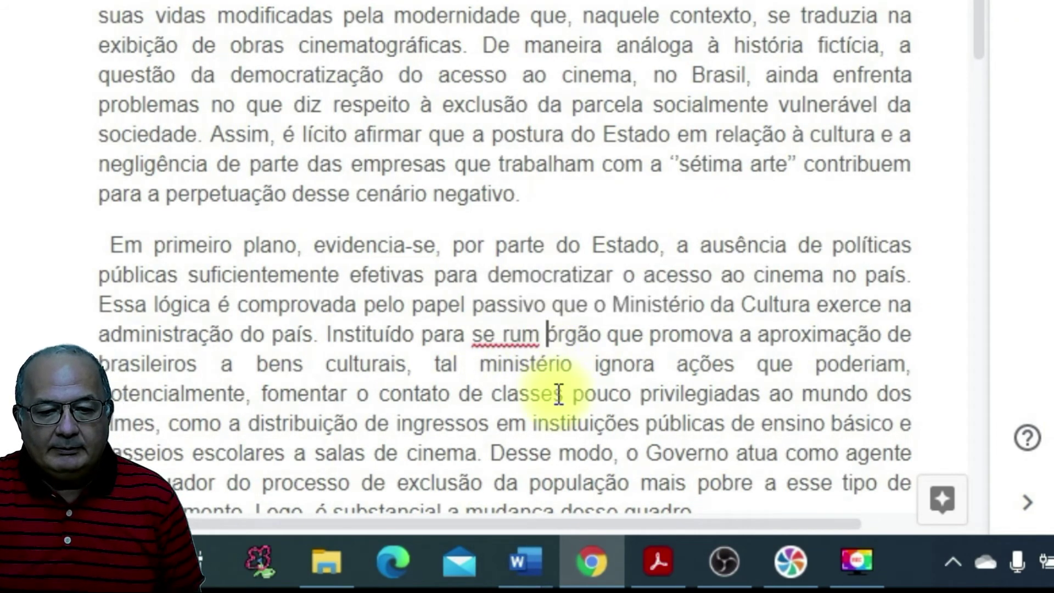
left_click(504, 335)
left_click(543, 333)
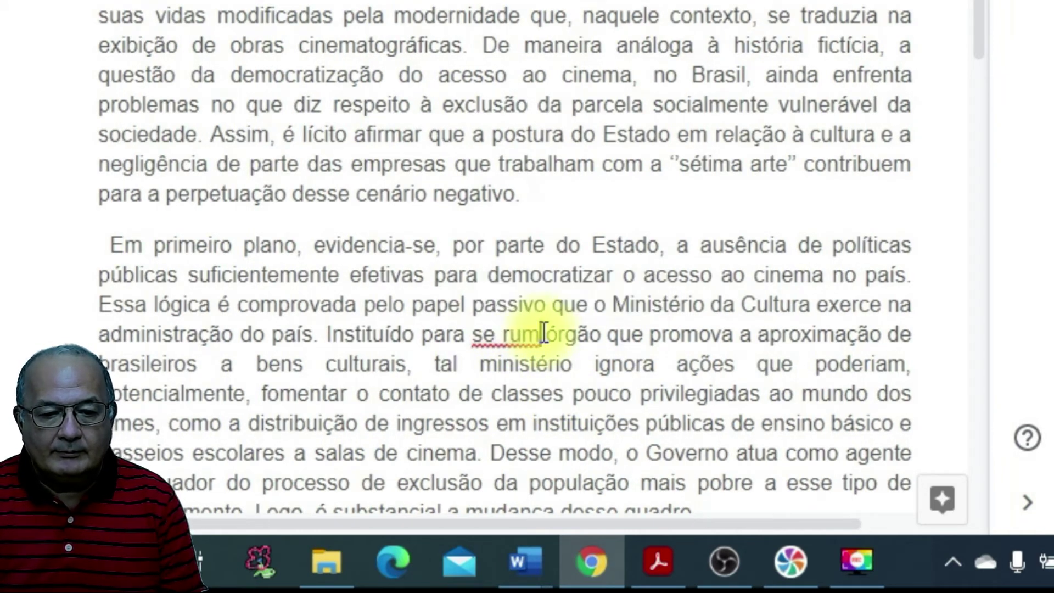
type("se")
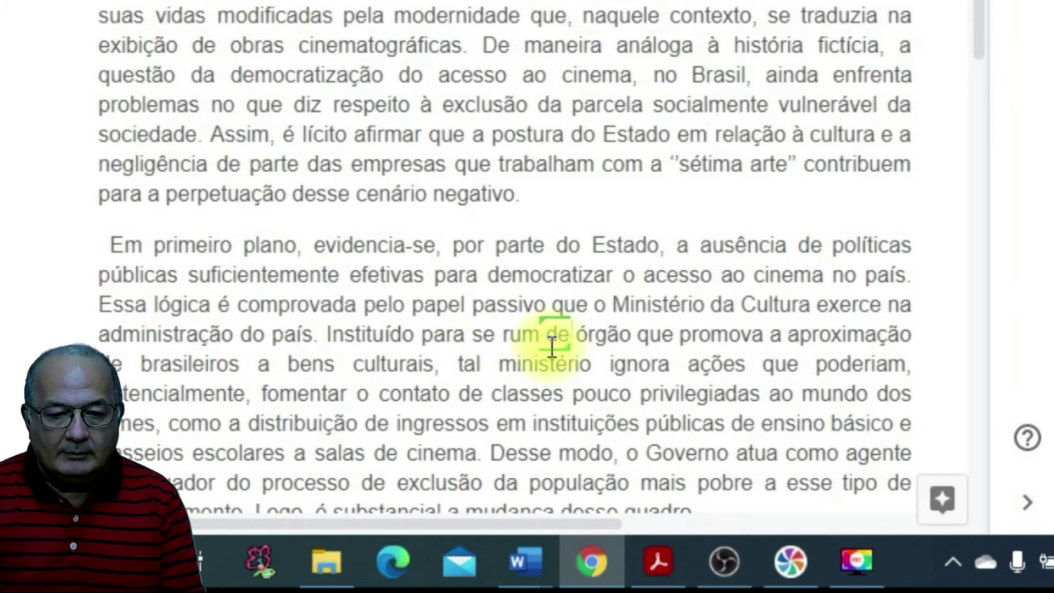
type(" um")
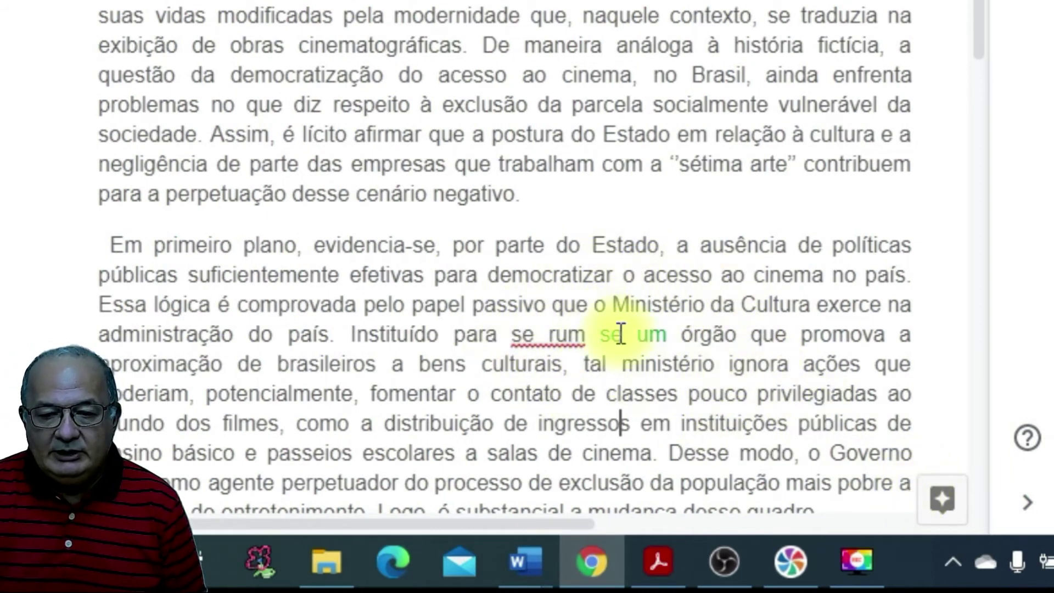
- Post the private comment "Parabéns" on the student's submission
left_click(1049, 409)
type("Parabéns")
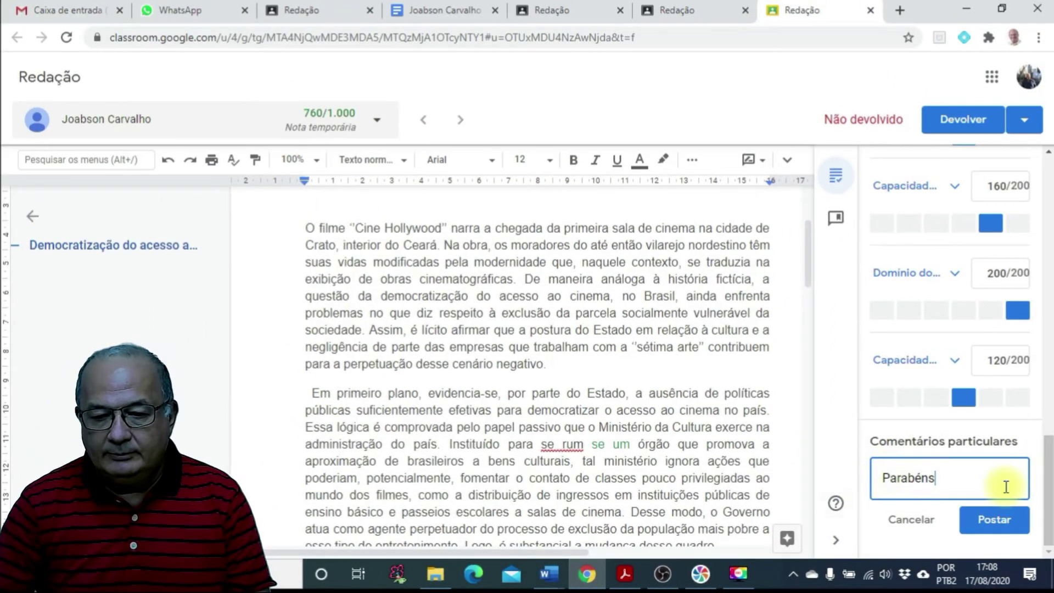
left_click(995, 520)
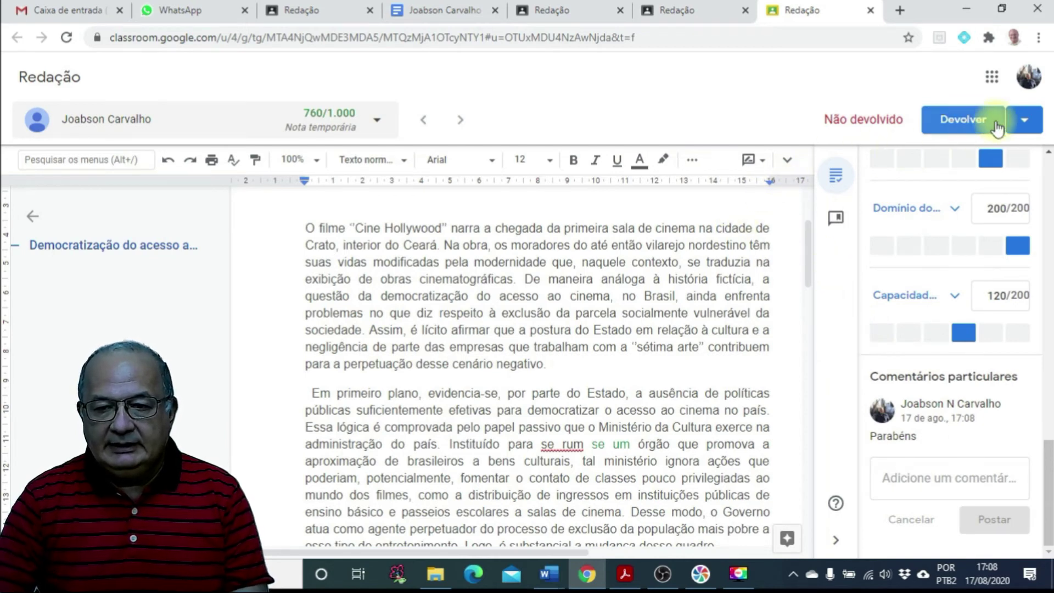
- View the options for returning one or several submissions, and the student list with its sorting choices and grades
left_click(1032, 124)
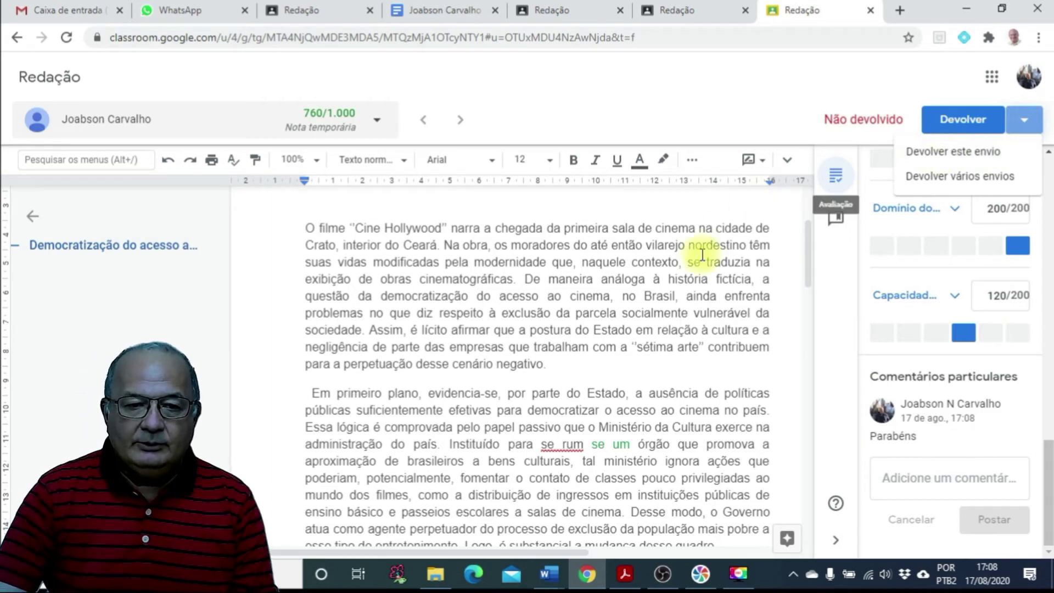
left_click(625, 346)
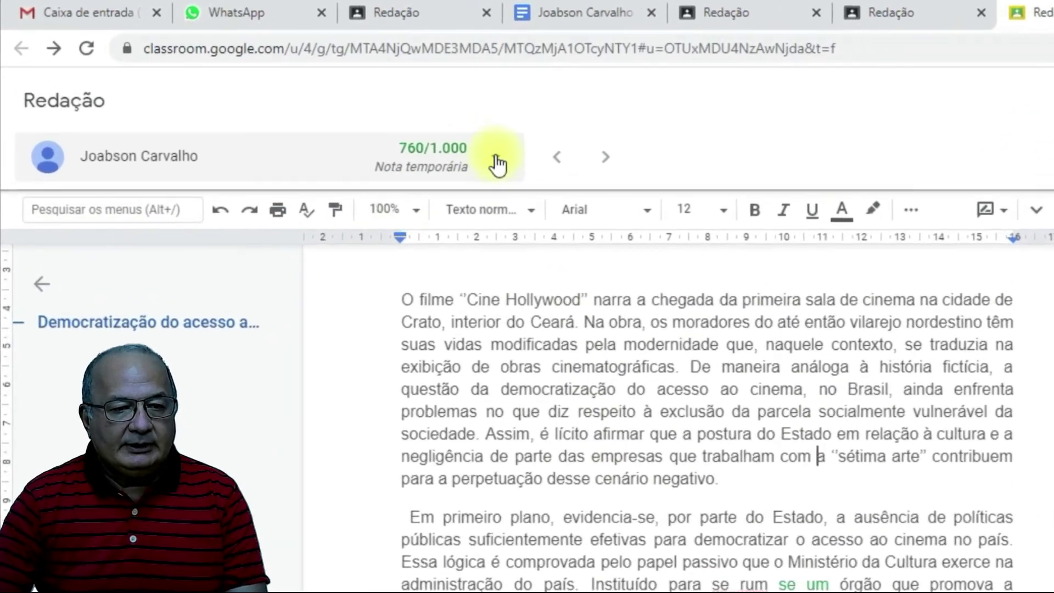
left_click(377, 119)
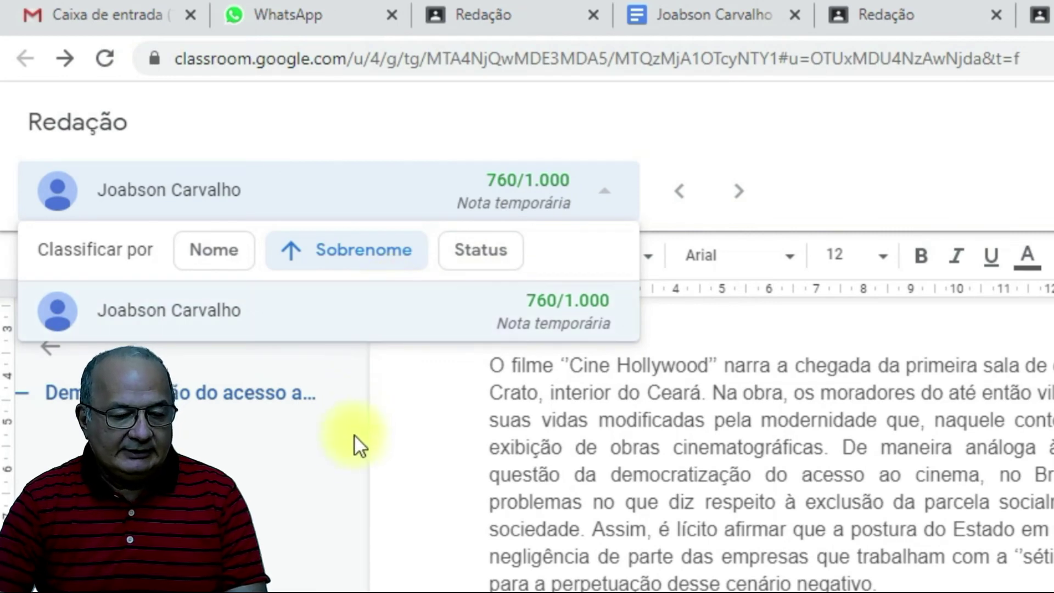
left_click(748, 580)
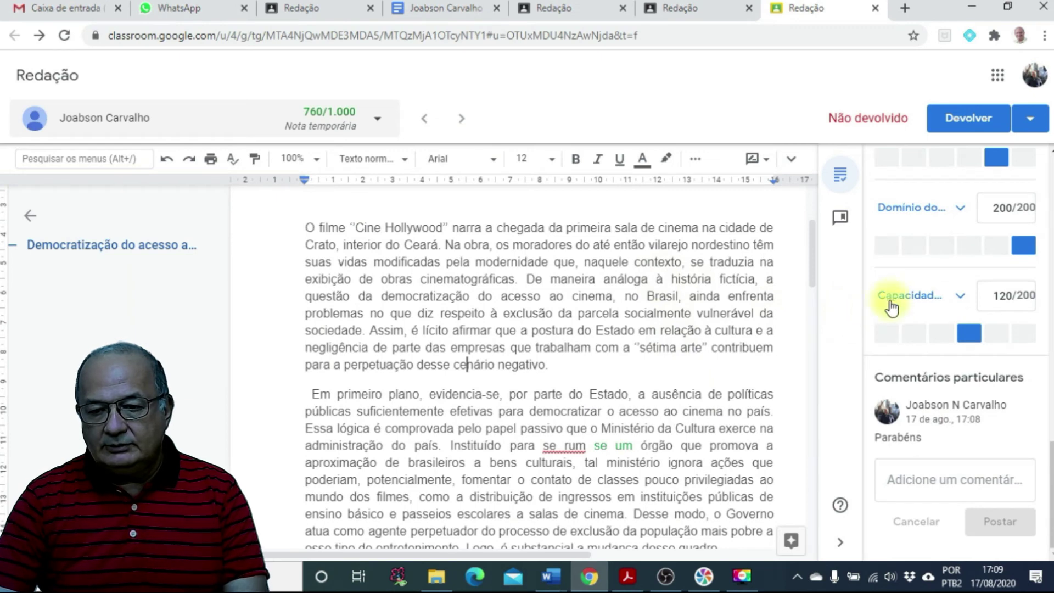
- Review the rubric ratings, collapsing the first criterion's level descriptions, and close the student's graded submission
scroll(894, 302, "up", 5)
scroll(898, 305, "up", 2)
scroll(898, 305, "down", 3)
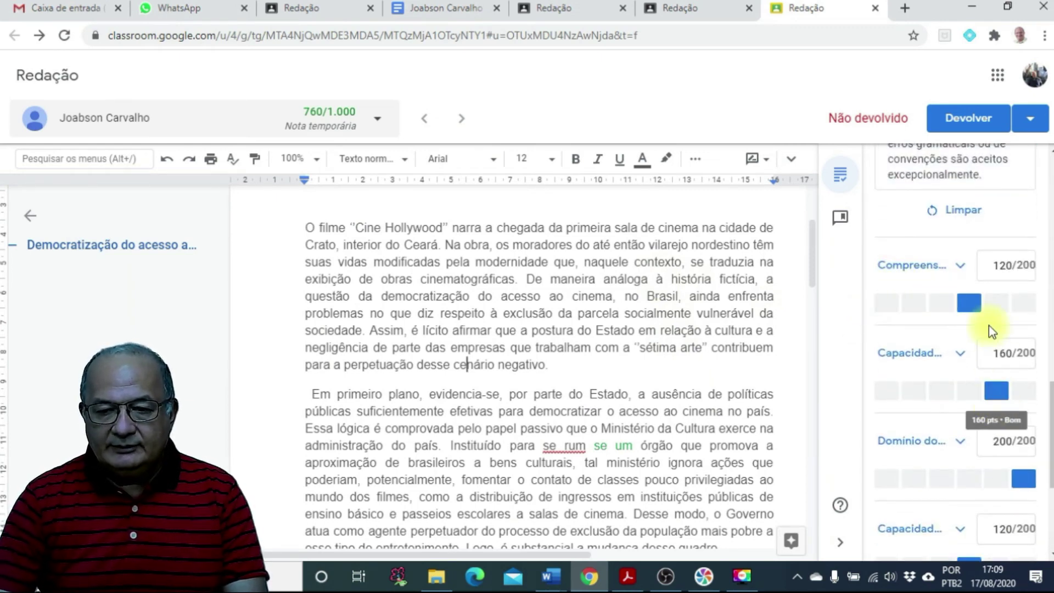
scroll(949, 373, "up", 15)
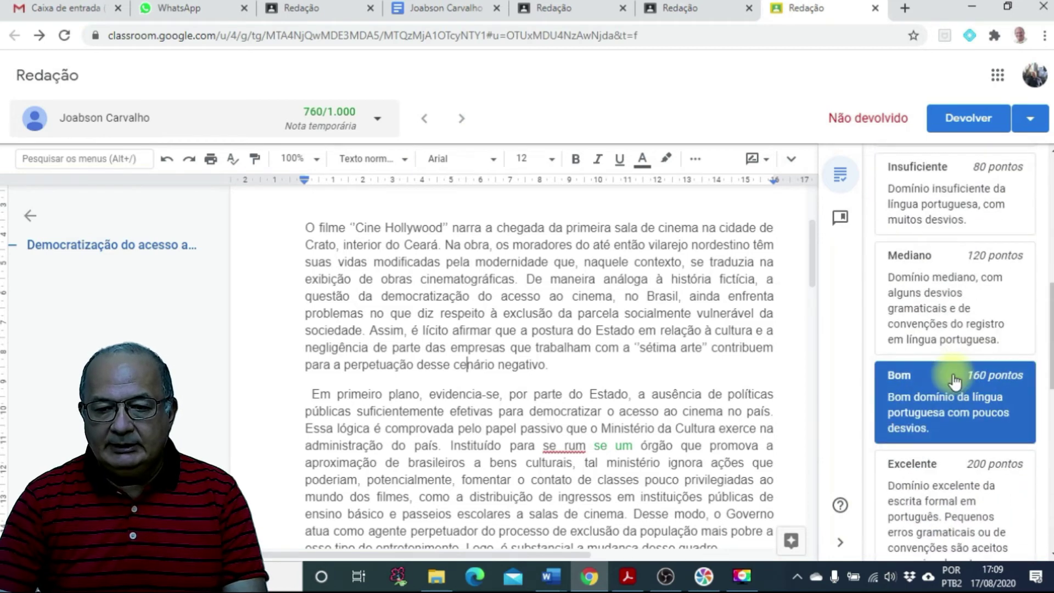
scroll(952, 373, "up", 3)
scroll(958, 346, "down", 1)
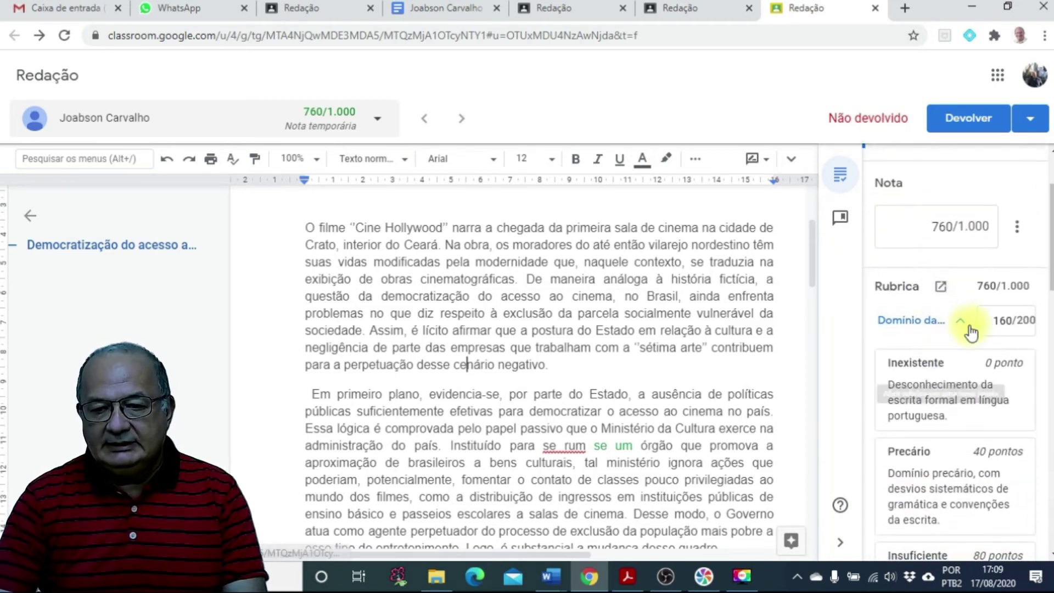
left_click(960, 328)
scroll(972, 374, "down", 5)
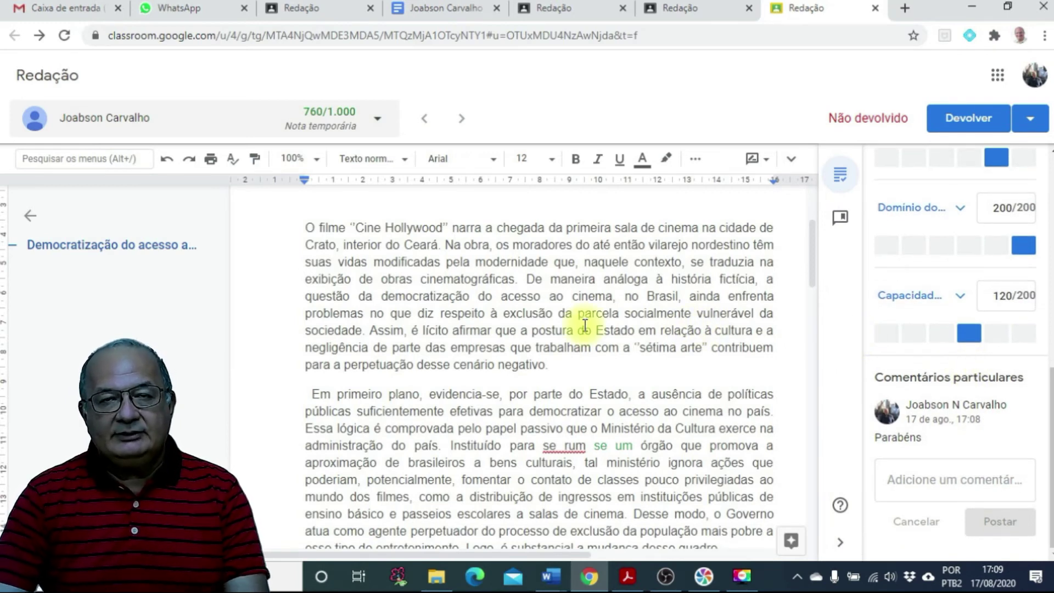
scroll(584, 325, "up", 3)
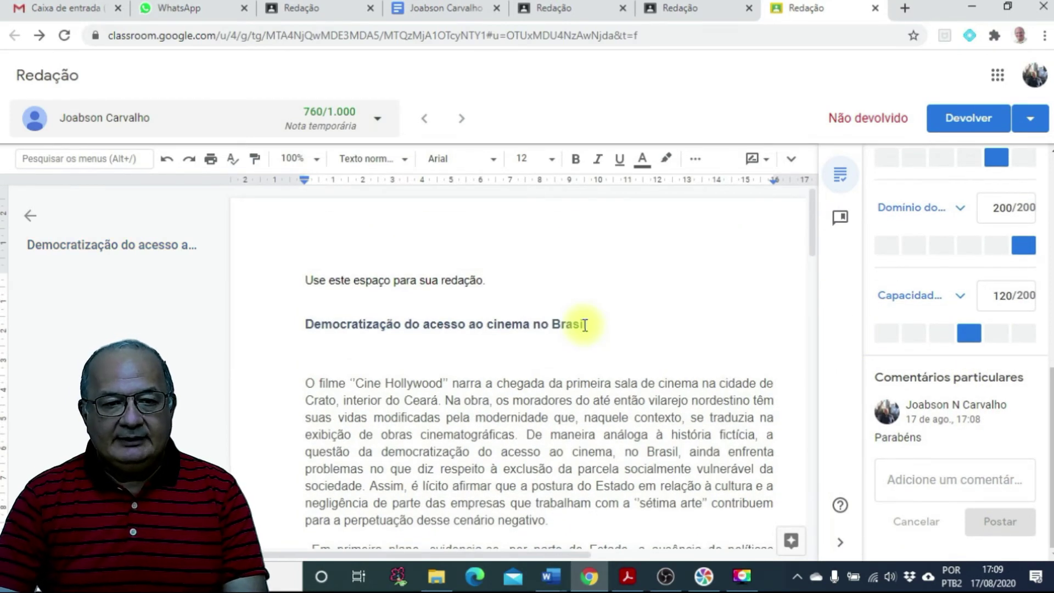
left_click(875, 9)
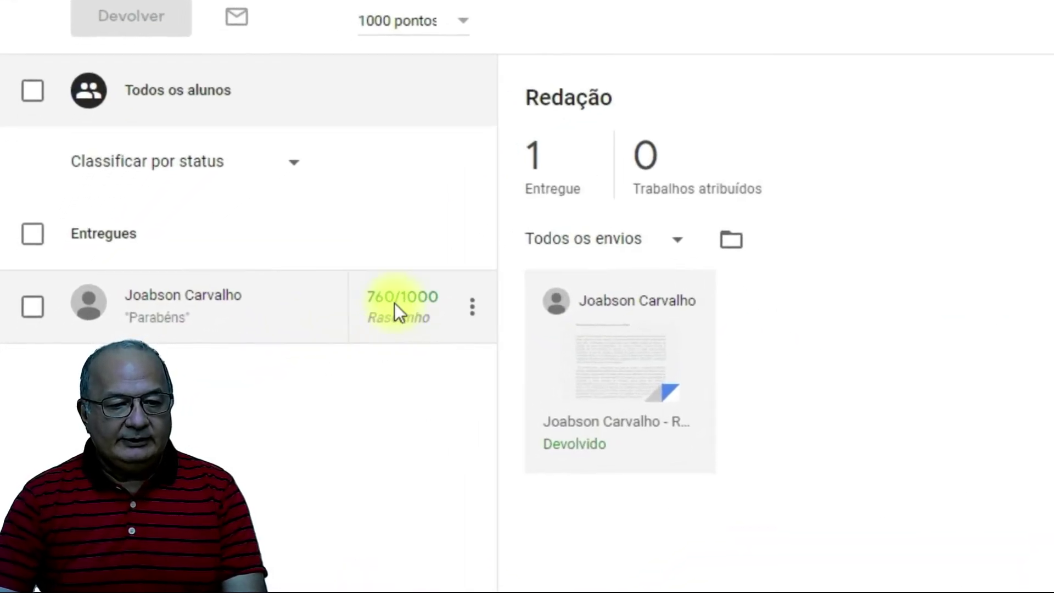
- Return the student's graded essay without adding another private comment
left_click(30, 302)
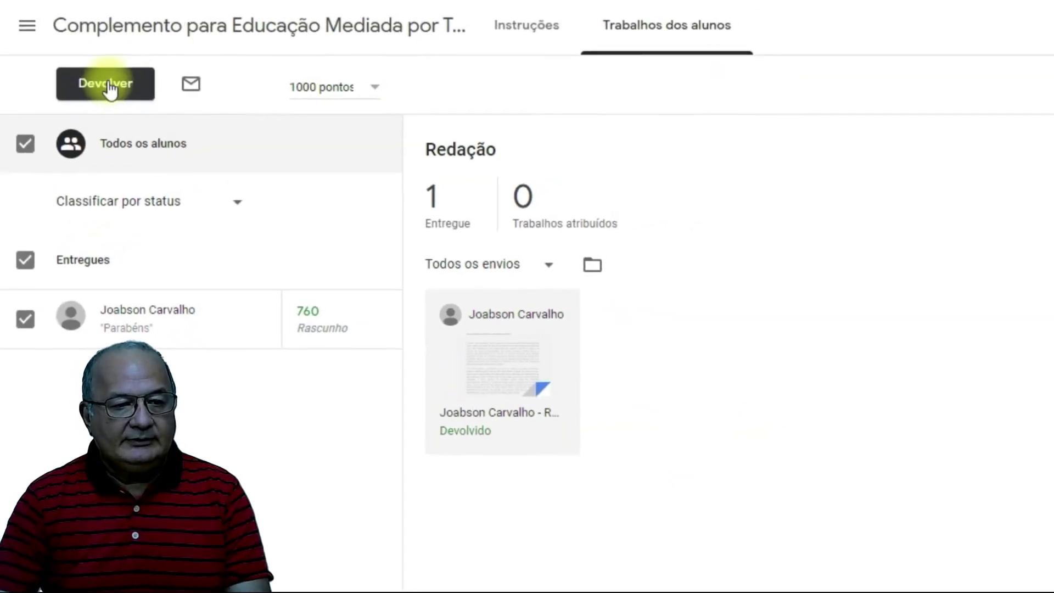
left_click(121, 52)
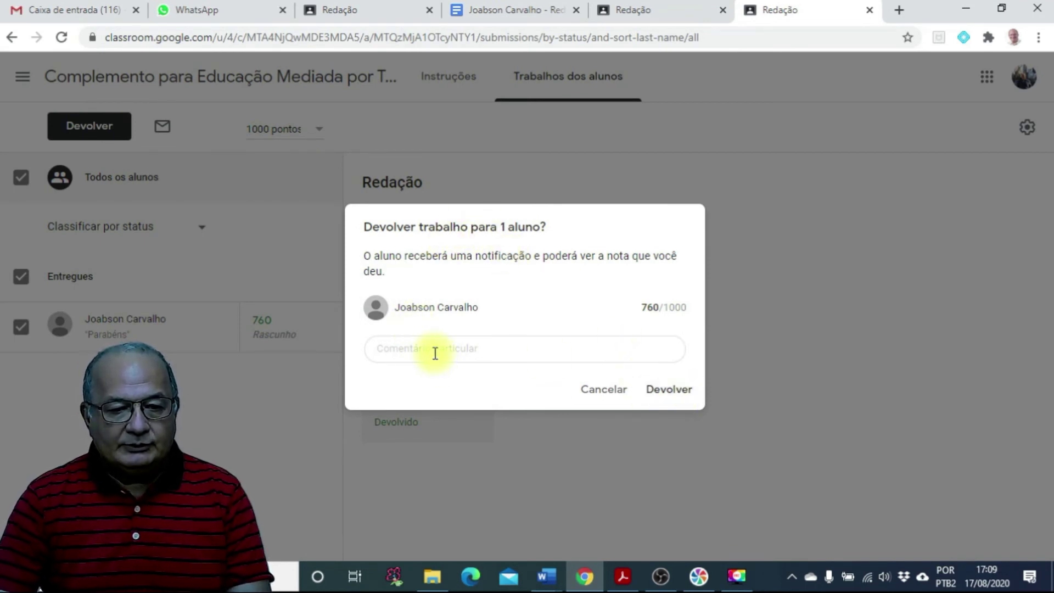
left_click(667, 391)
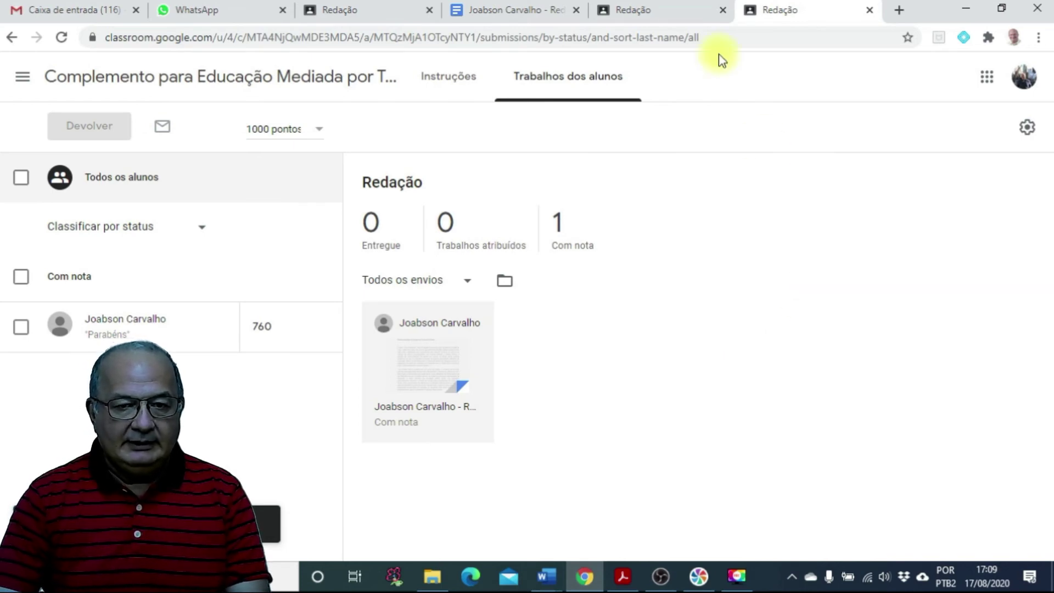
- Check the returned essay from the student's account, opening the document to review the teacher's suggested correction, and close the document
left_click(631, 10)
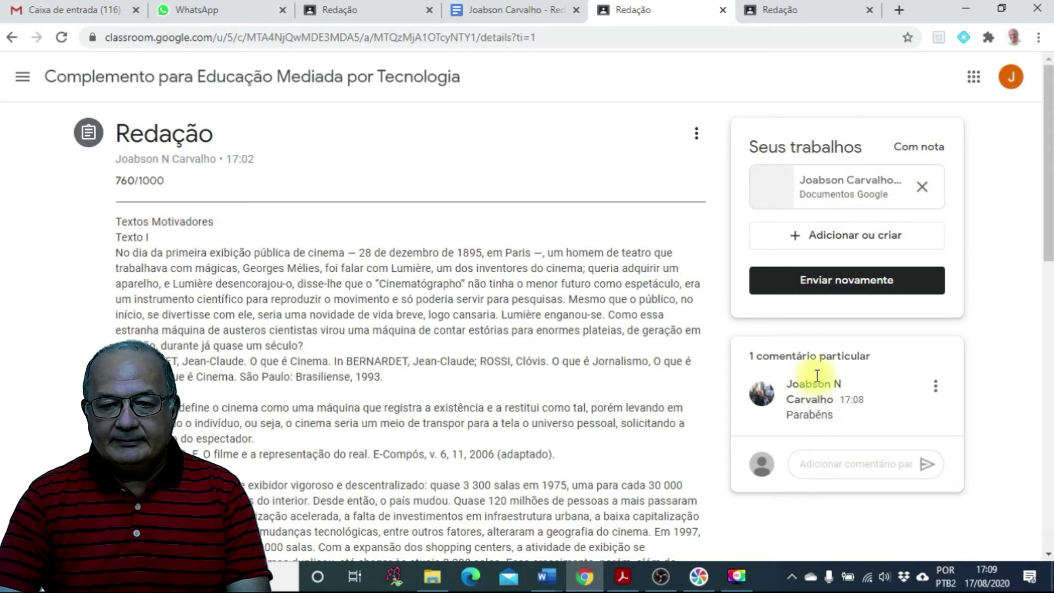
left_click(814, 196)
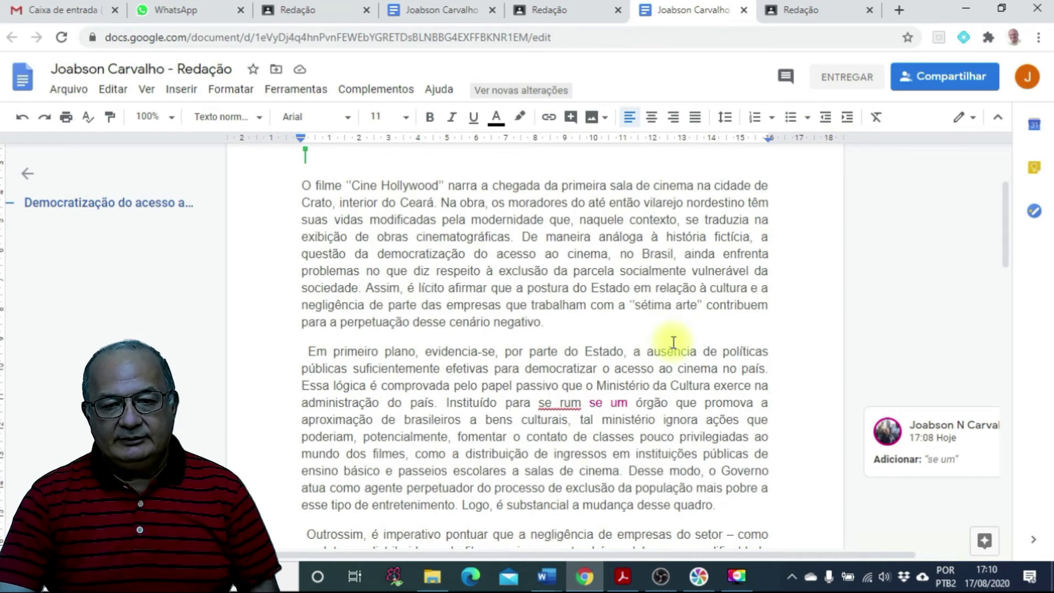
scroll(652, 280, "up", 3)
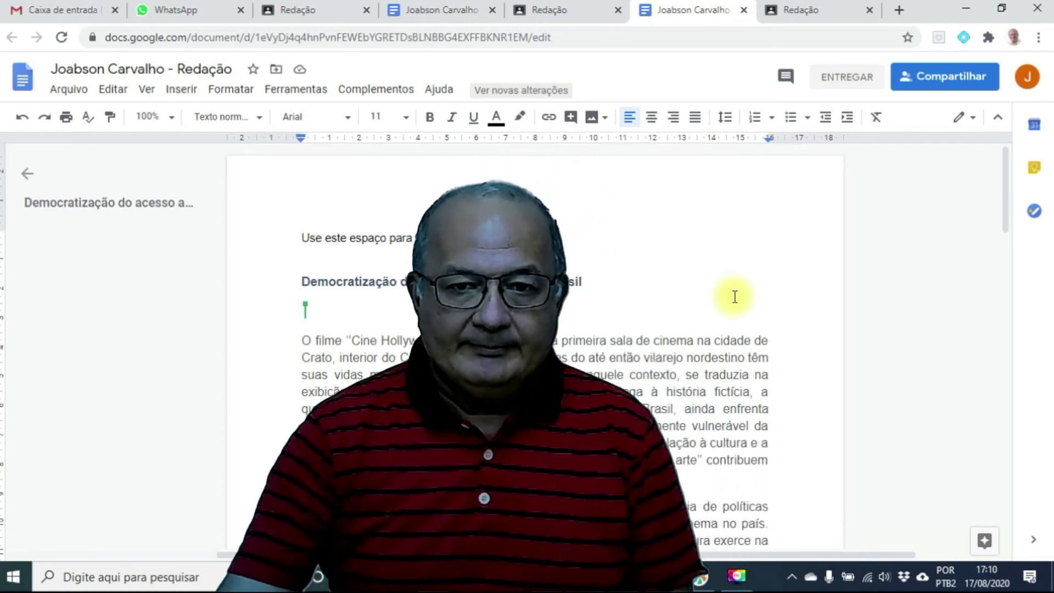
left_click(745, 10)
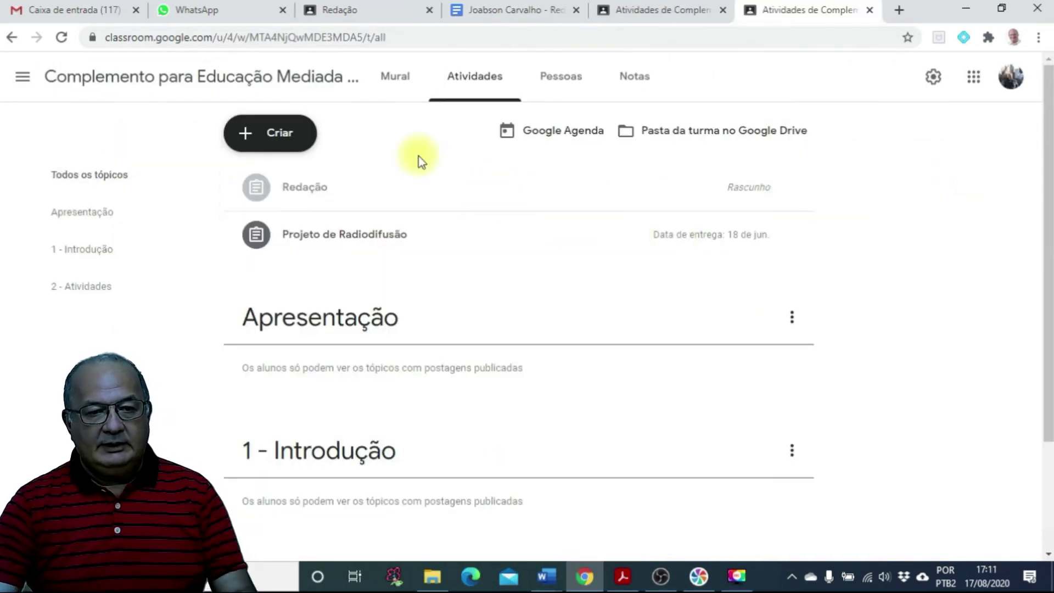
- Create a new assignment in the teacher's class with the title "Projeto", leaving the instructions empty
left_click(245, 132)
left_click(302, 184)
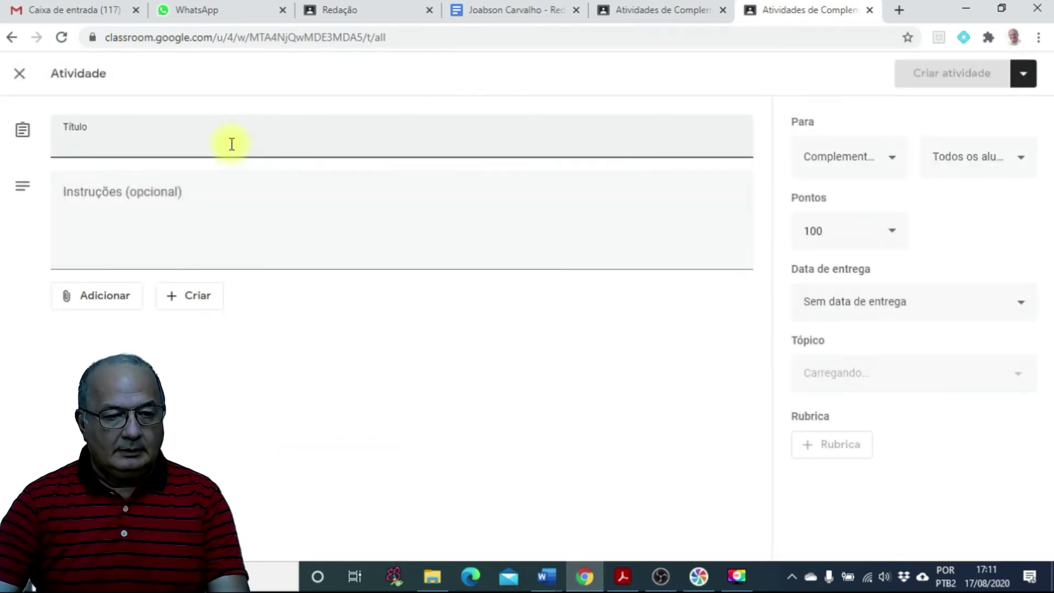
type("Projk")
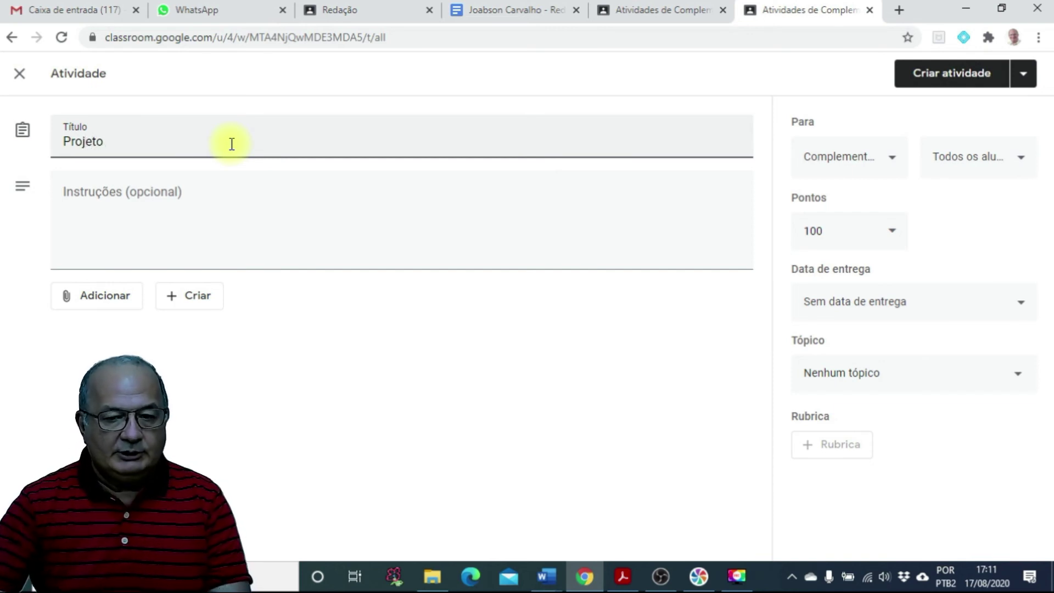
left_click(91, 228)
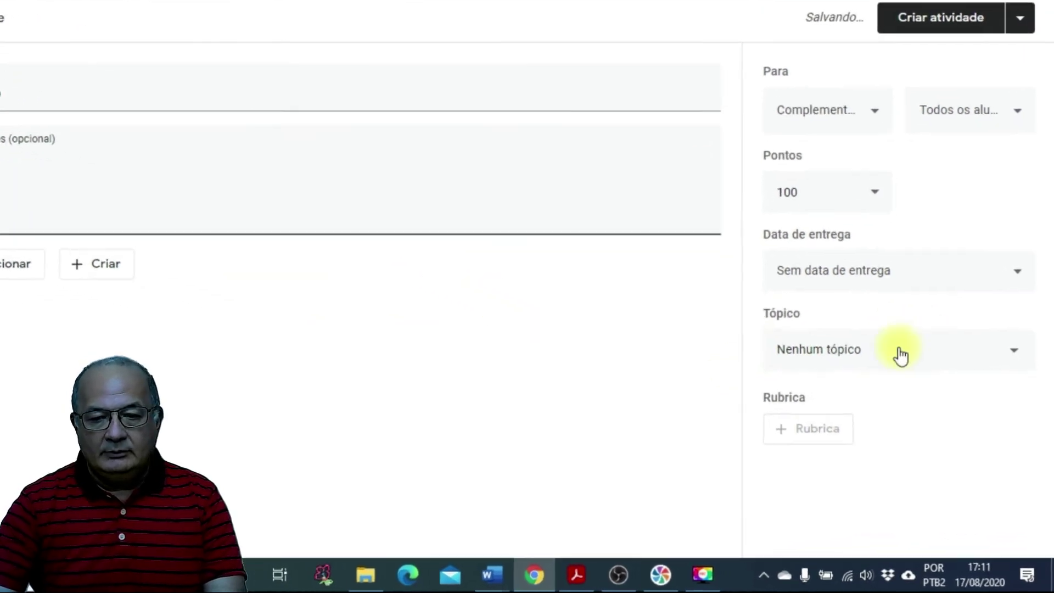
- Attach the existing "Projeto de Radiodifusão" rubric from the same class to the new assignment
left_click(774, 404)
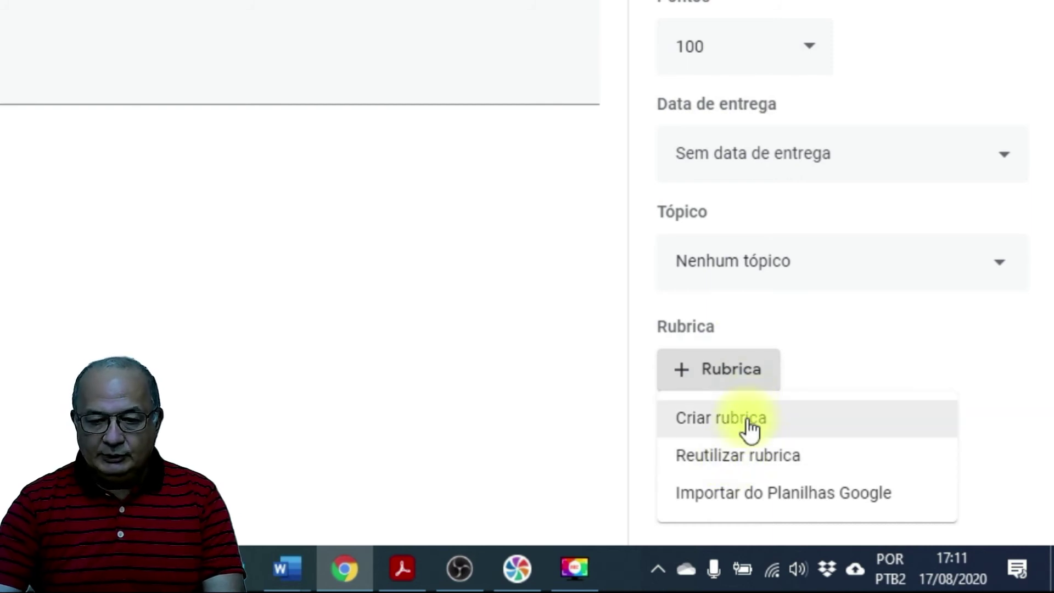
left_click(716, 458)
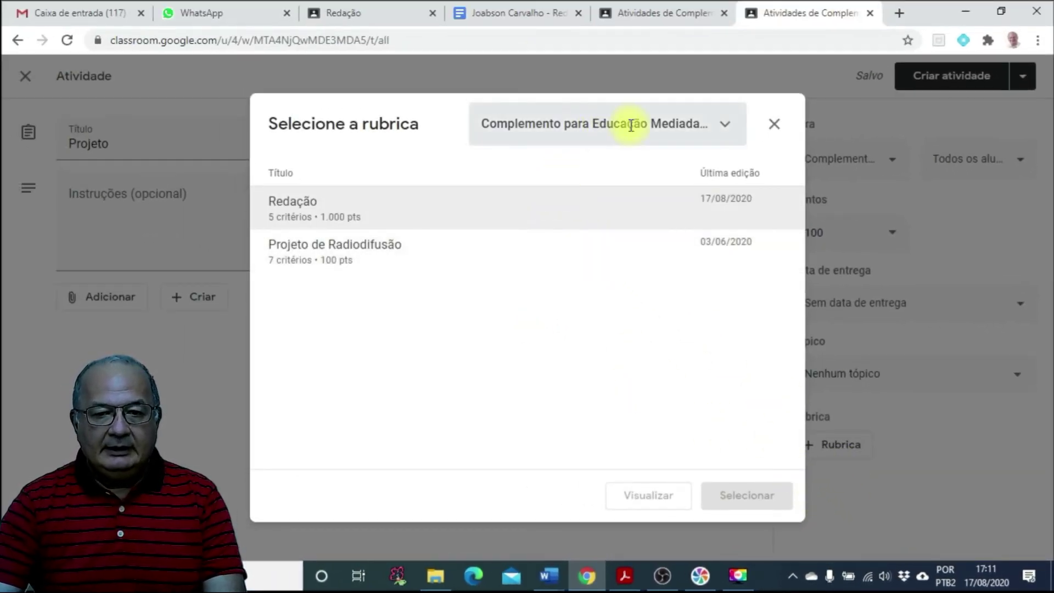
left_click(727, 124)
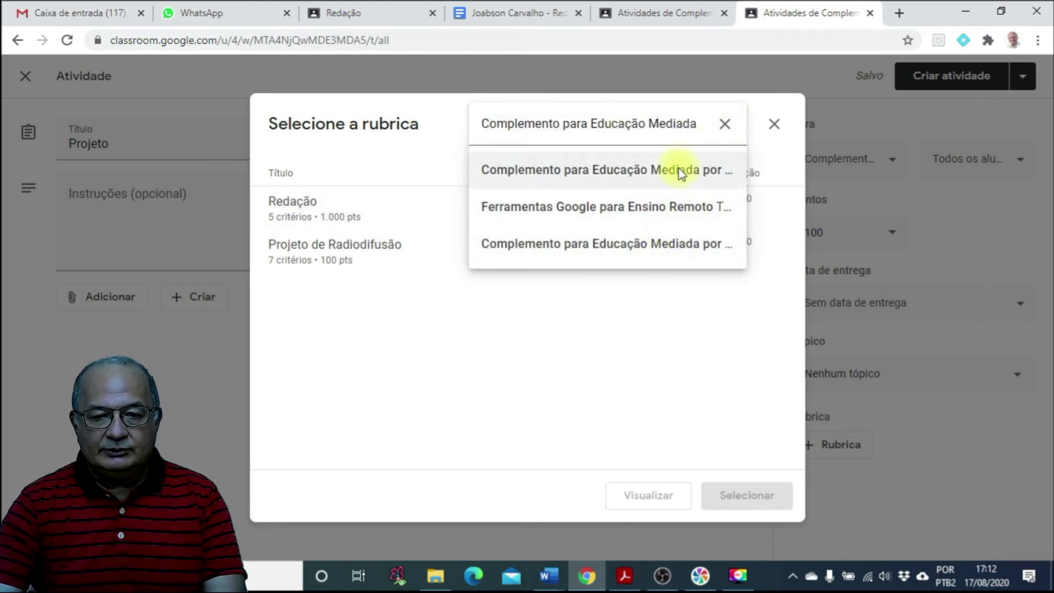
left_click(670, 310)
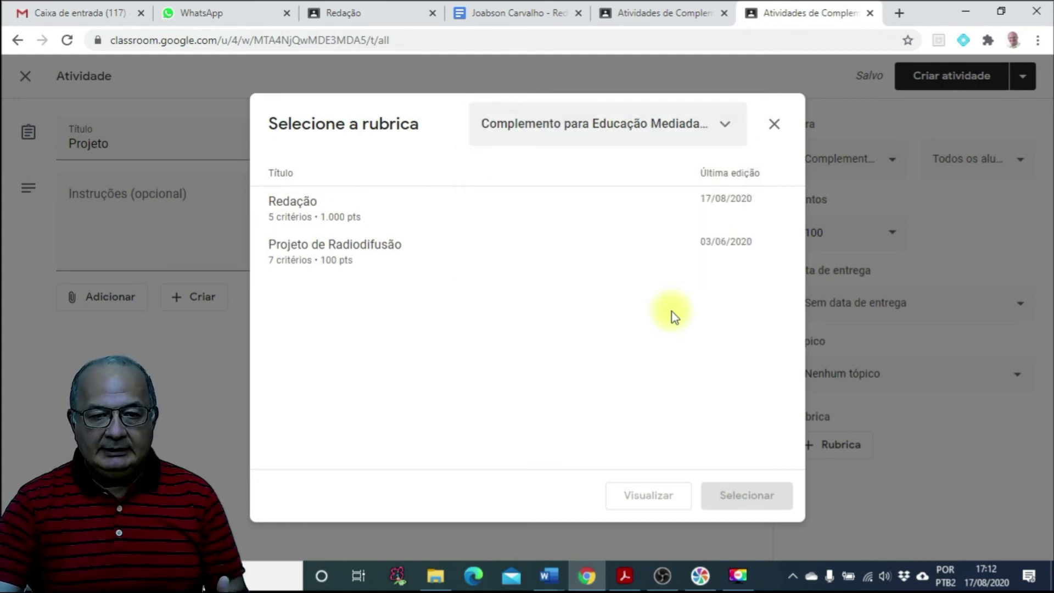
left_click(348, 262)
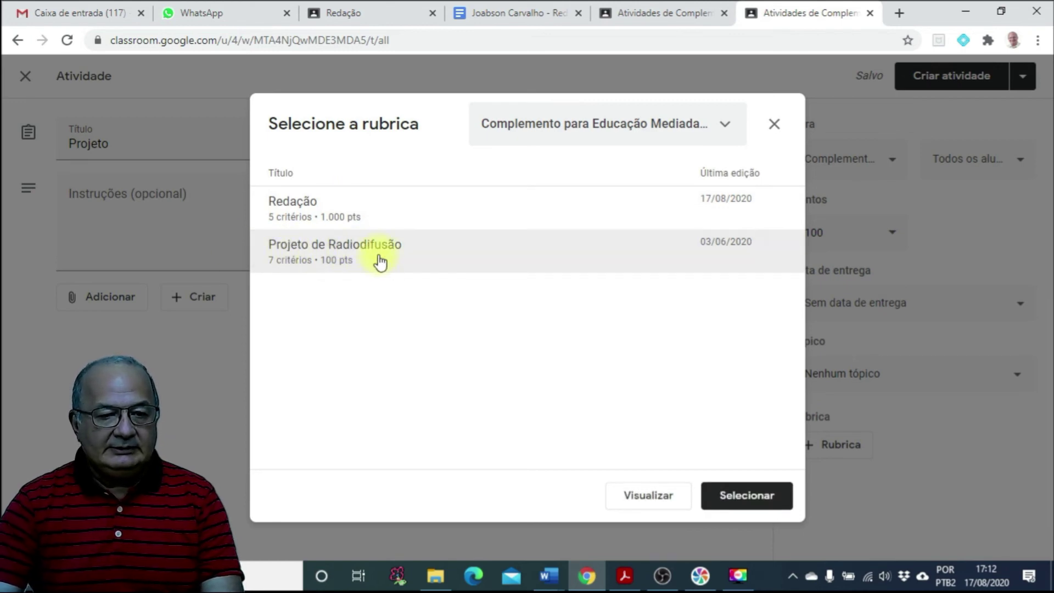
left_click(752, 497)
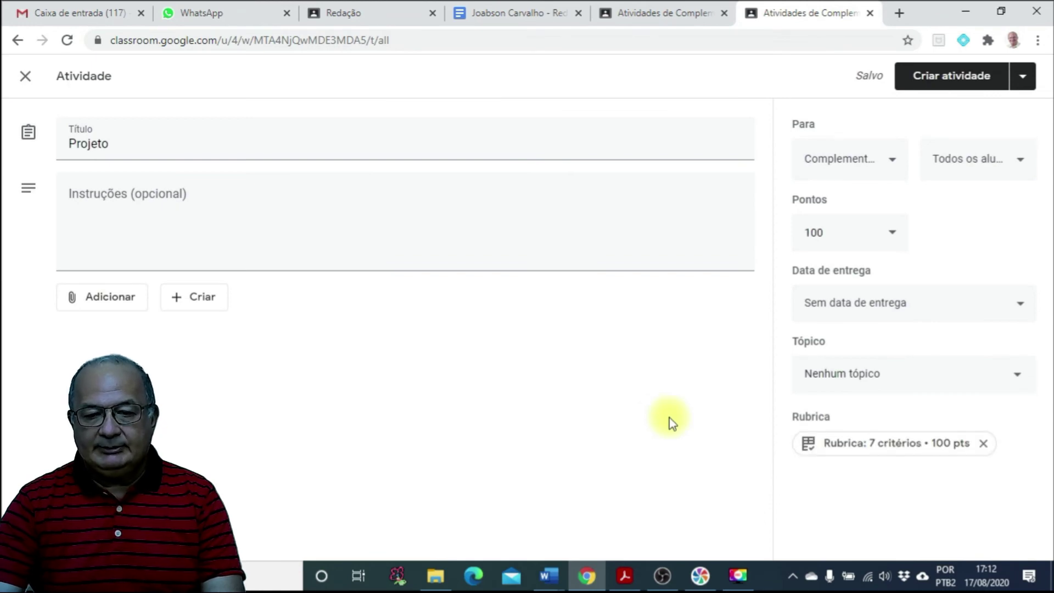
- Open the attached rubric and examine its criteria, level descriptions and points
left_click(887, 446)
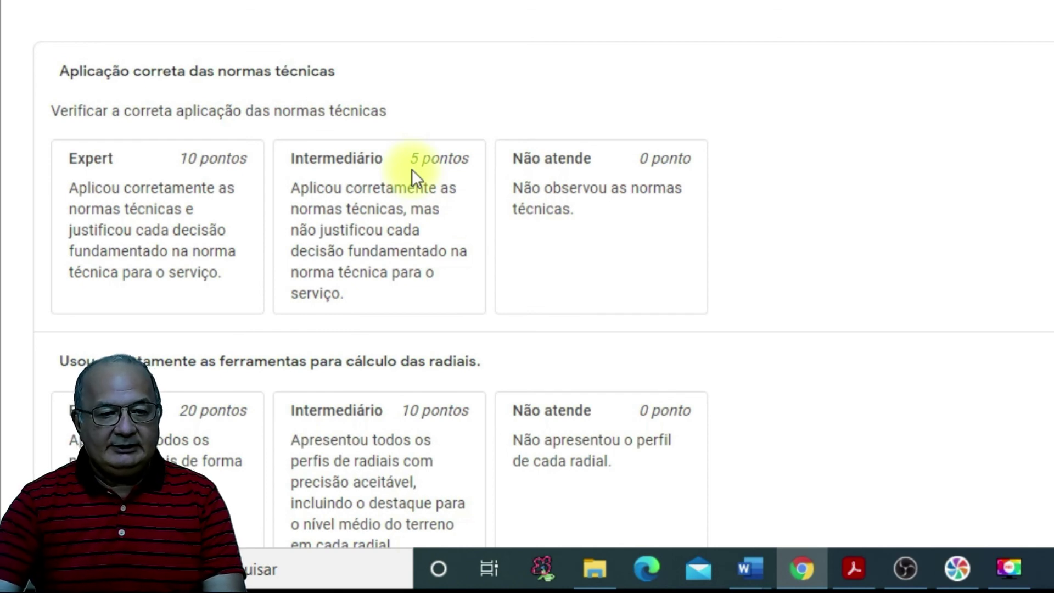
scroll(412, 168, "down", 2)
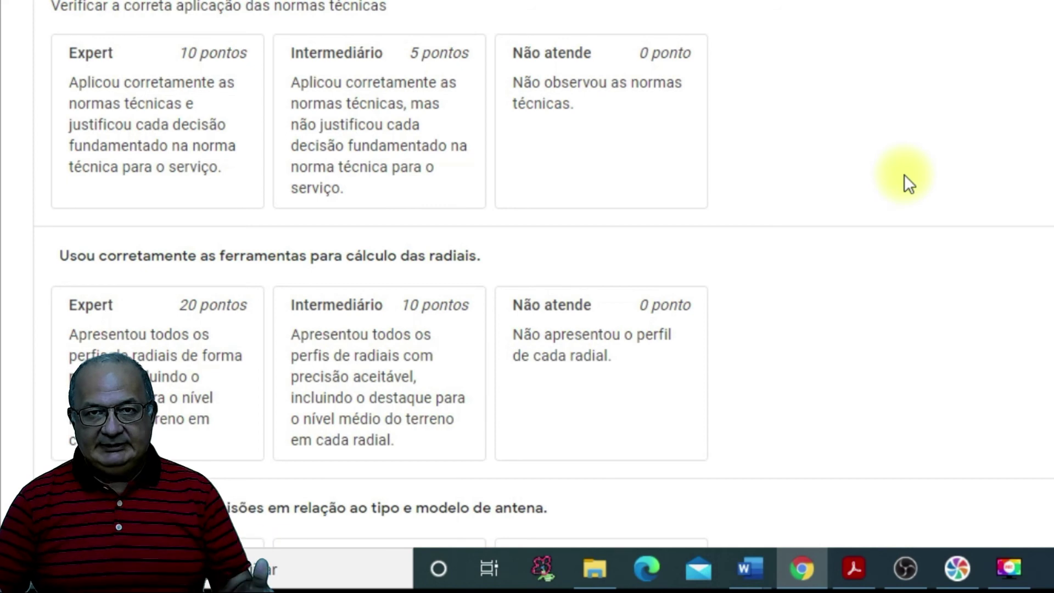
scroll(253, 263, "up", 2)
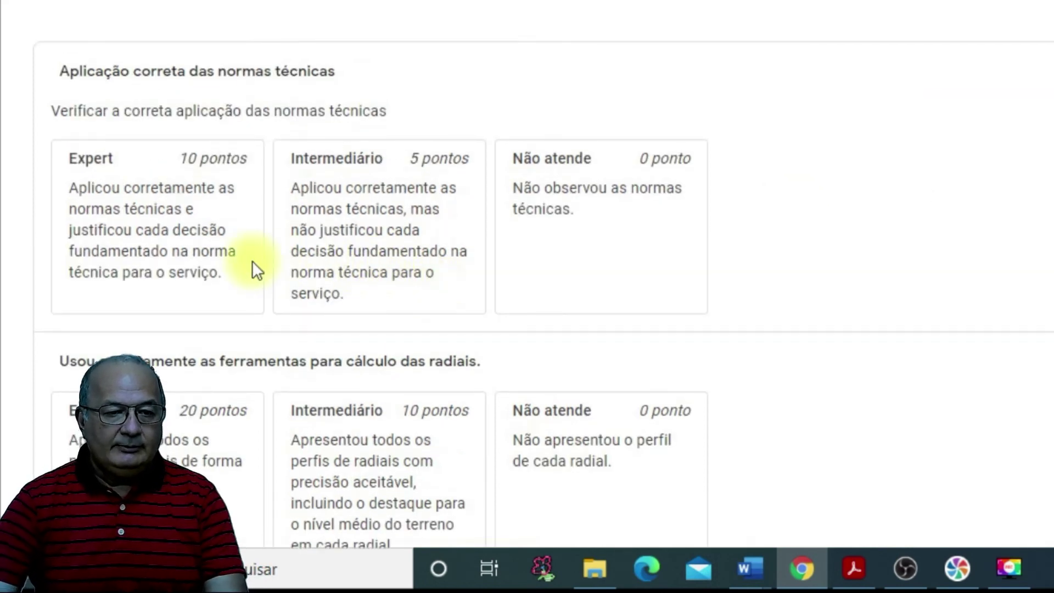
scroll(363, 338, "down", 4)
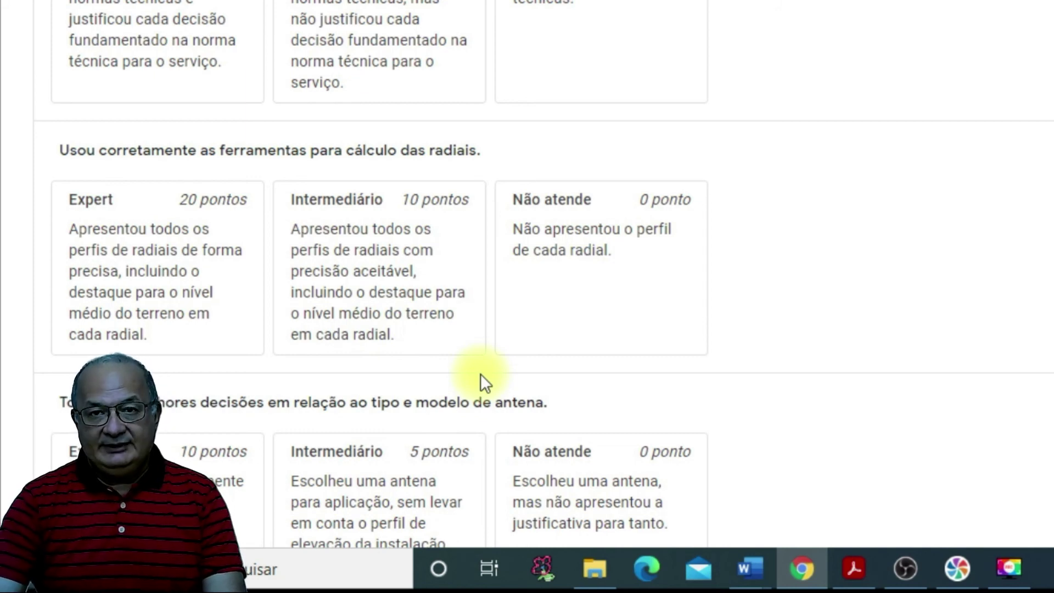
scroll(477, 429, "up", 4)
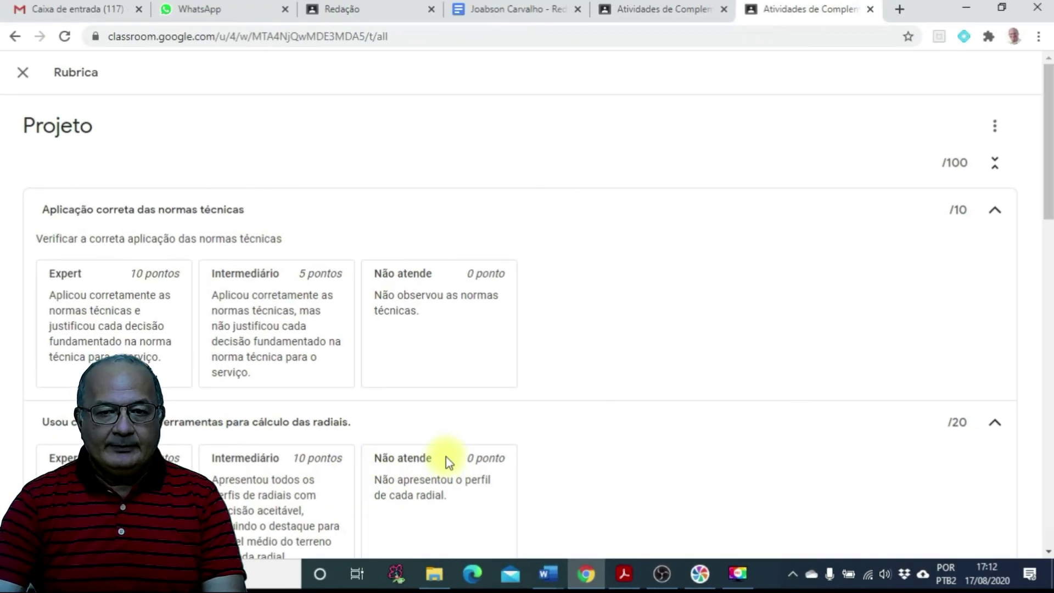